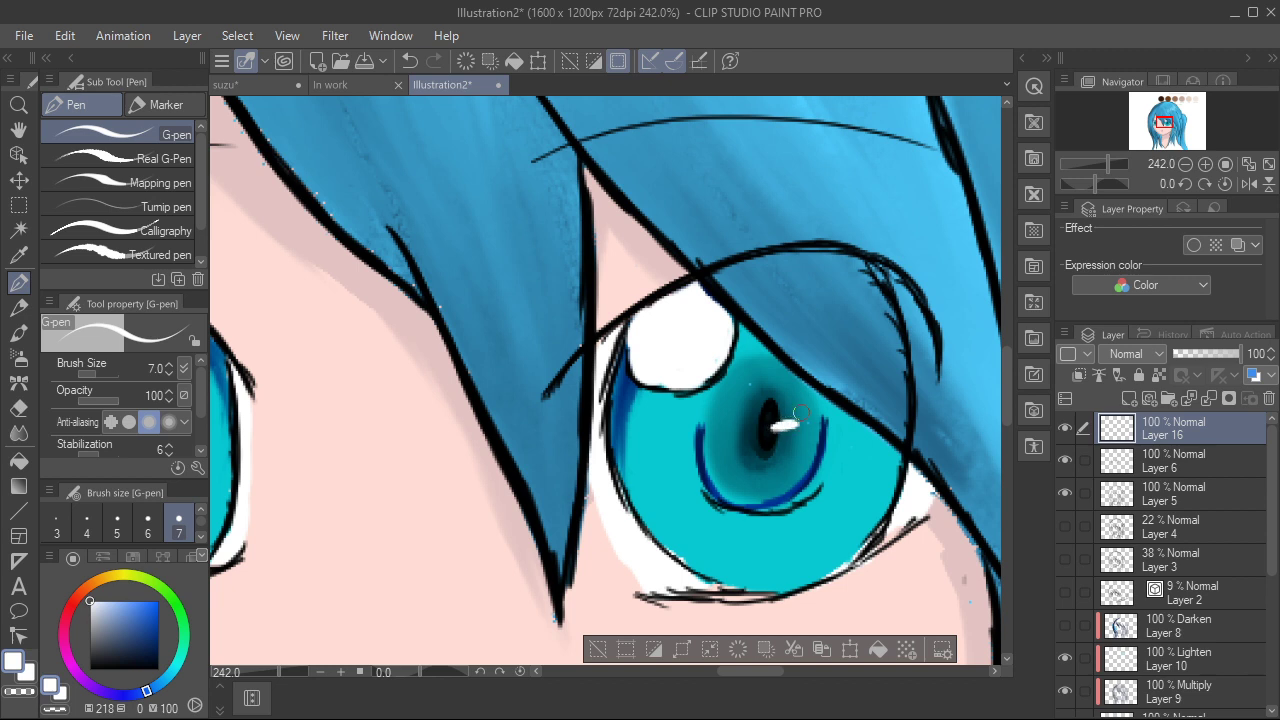
Step: Check which layer holds the eye colour and make the clipped Multiply Layer 15 above it the active layer
{"action": "left_click_drag", "start_coordinate": [335, 494], "coordinate": [589, 511]}
{"action": "left_click_drag", "start_coordinate": [403, 435], "coordinate": [413, 434]}
{"action": "left_click_drag", "start_coordinate": [780, 560], "coordinate": [613, 526]}
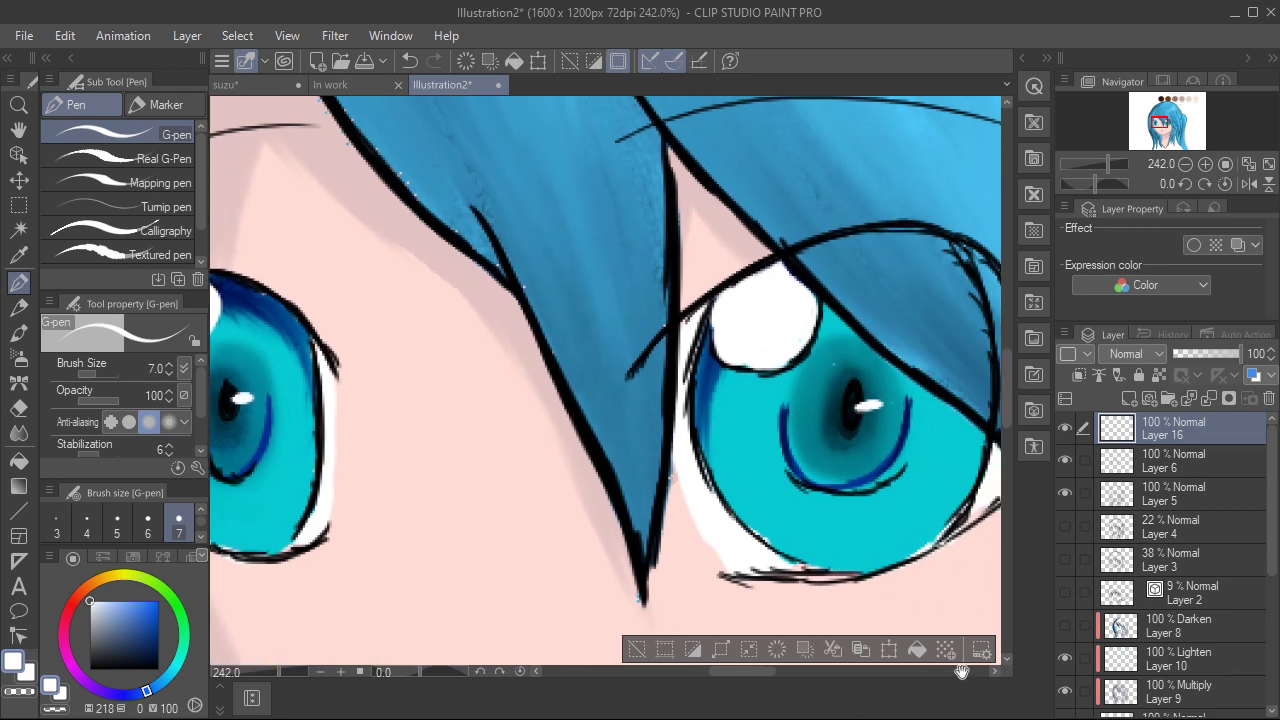
{"action": "scroll", "coordinate": [675, 313], "scroll_direction": "down", "scroll_amount": 3}
{"action": "scroll", "coordinate": [676, 313], "scroll_direction": "down", "scroll_amount": 4}
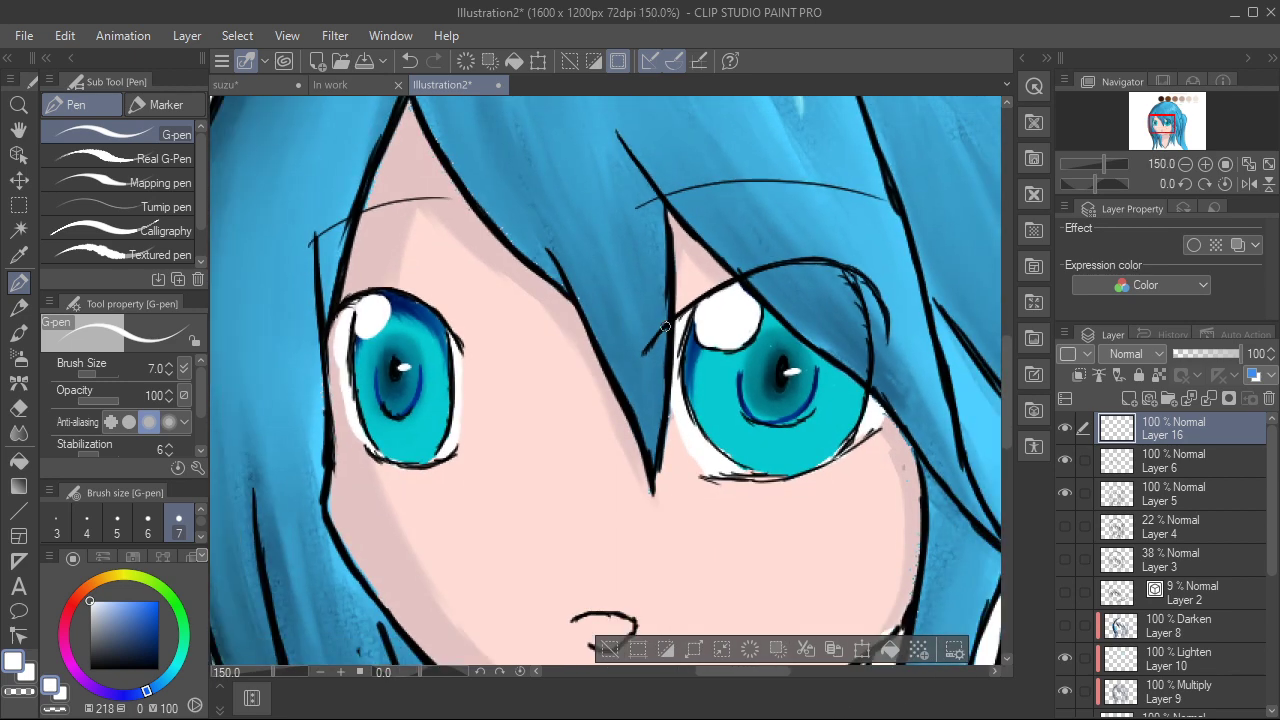
{"action": "scroll", "coordinate": [558, 425], "scroll_direction": "down", "scroll_amount": 3}
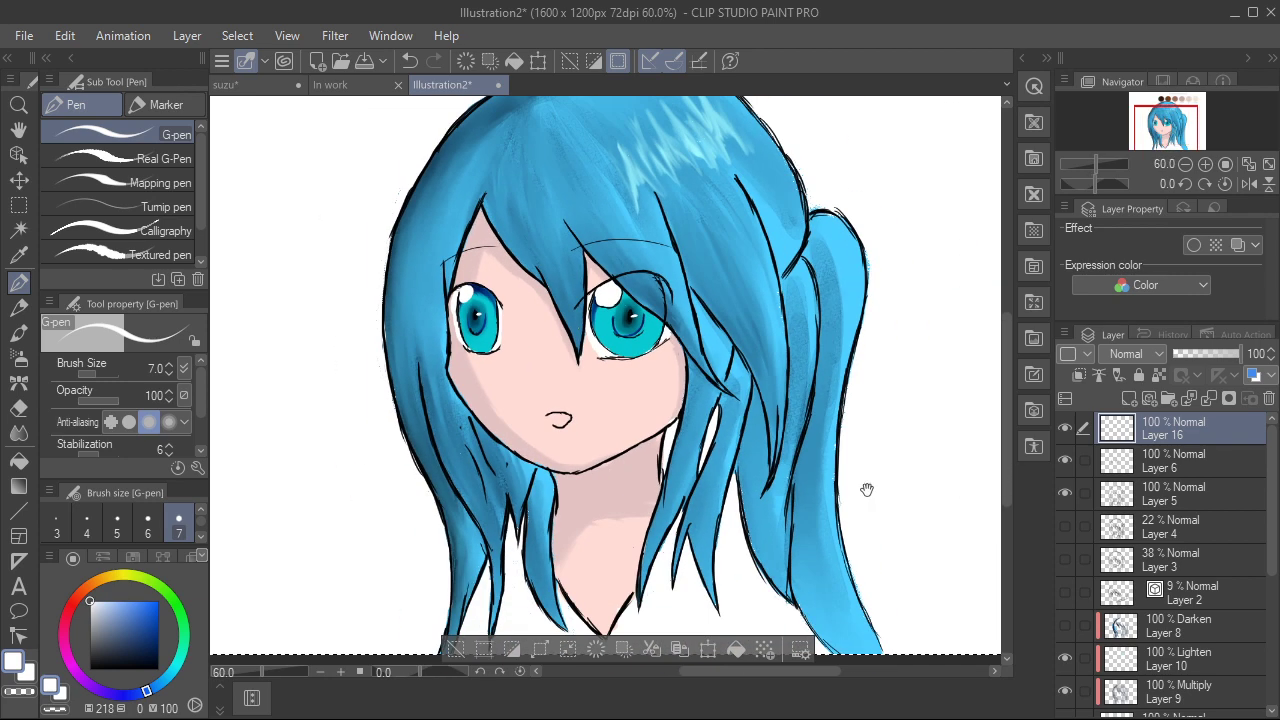
{"action": "scroll", "coordinate": [909, 523], "scroll_direction": "down", "scroll_amount": 1}
{"action": "scroll", "coordinate": [1165, 560], "scroll_direction": "down", "scroll_amount": 5}
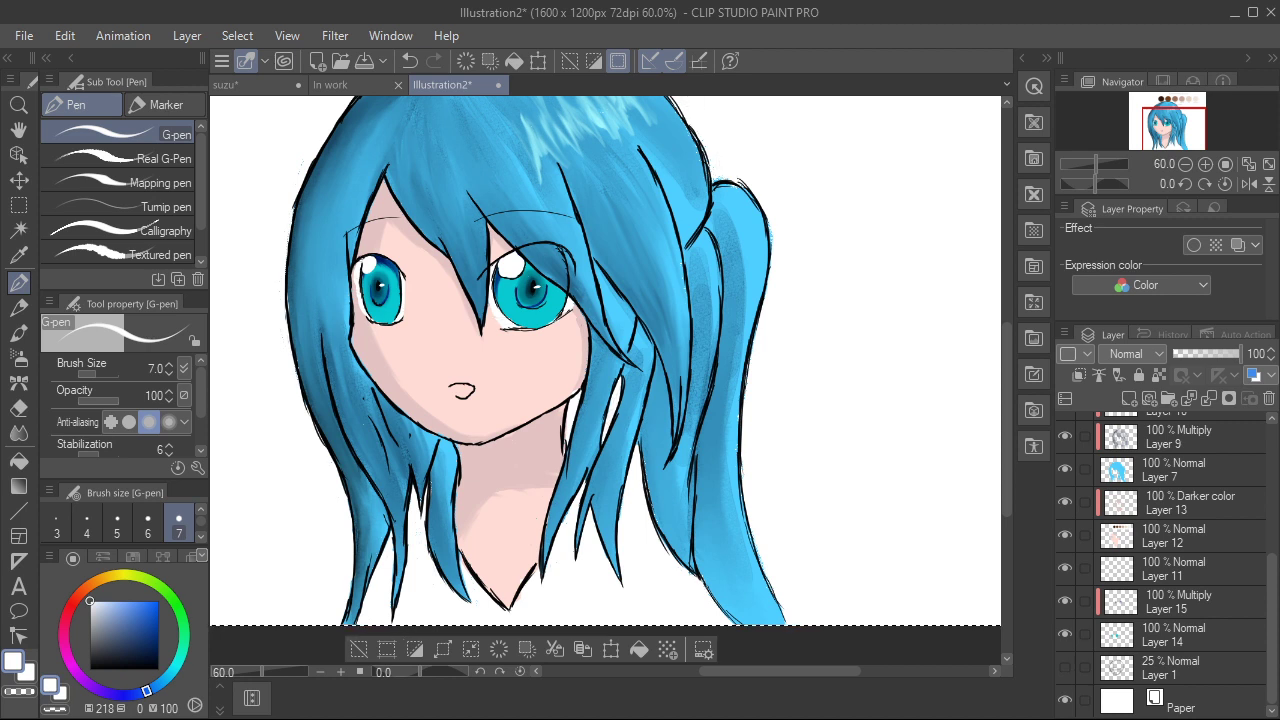
{"action": "left_click", "coordinate": [1065, 634]}
{"action": "left_click", "coordinate": [1065, 634]}
{"action": "left_click", "coordinate": [1180, 602]}
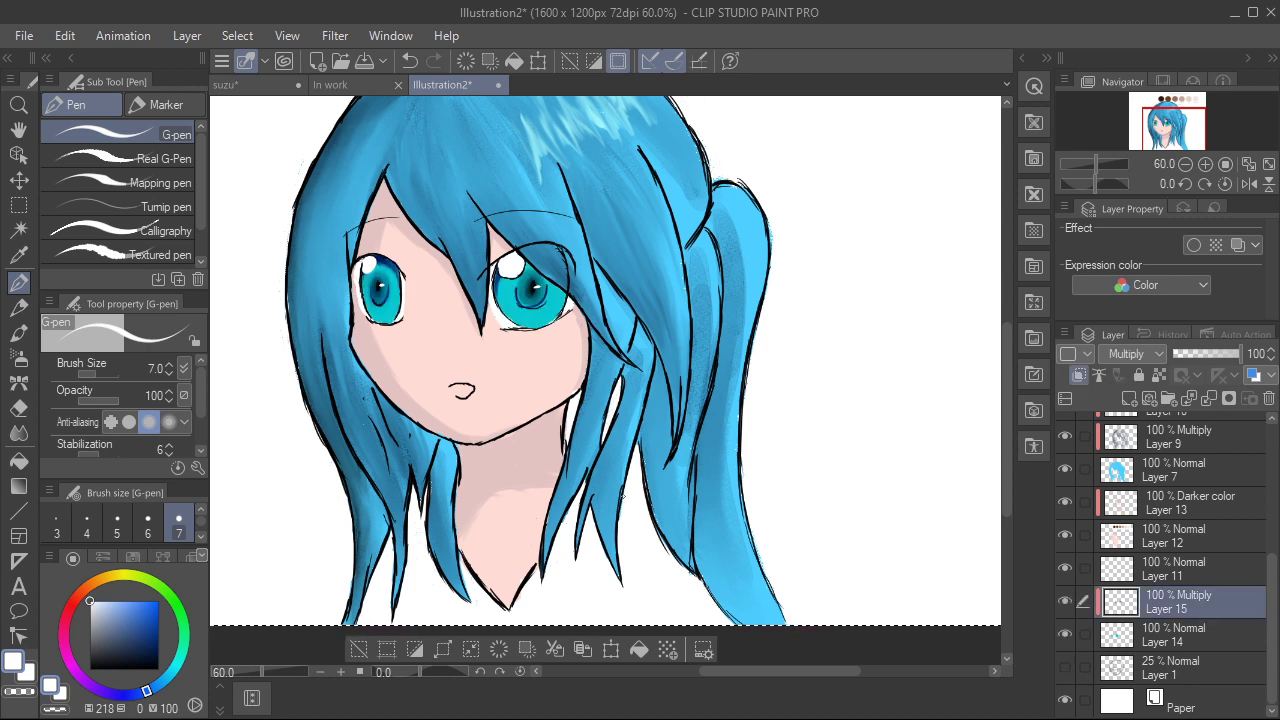
Step: Shade the inner edge of the larger eye's iris with the Soft bleed watercolor brush in dark blue sampled from the iris
{"action": "scroll", "coordinate": [622, 495], "scroll_direction": "up", "scroll_amount": 3}
{"action": "left_click_drag", "start_coordinate": [622, 495], "coordinate": [681, 650]}
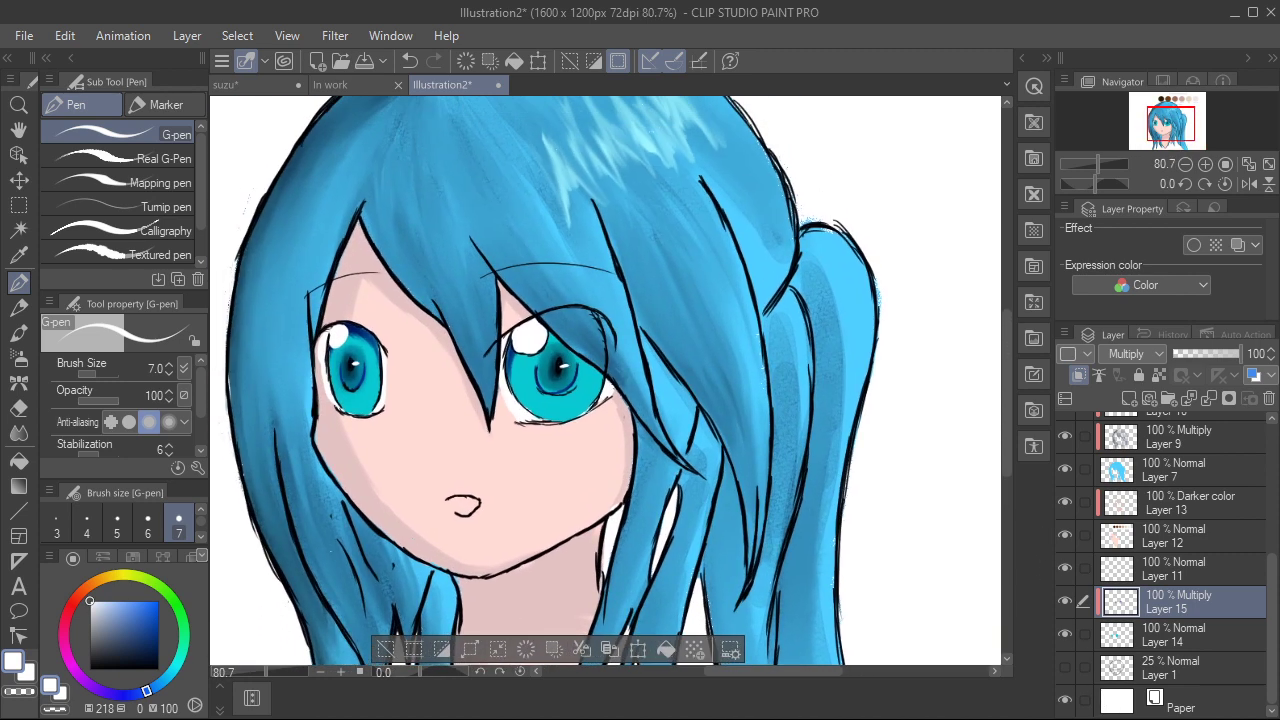
{"action": "left_click_drag", "start_coordinate": [733, 413], "coordinate": [785, 506]}
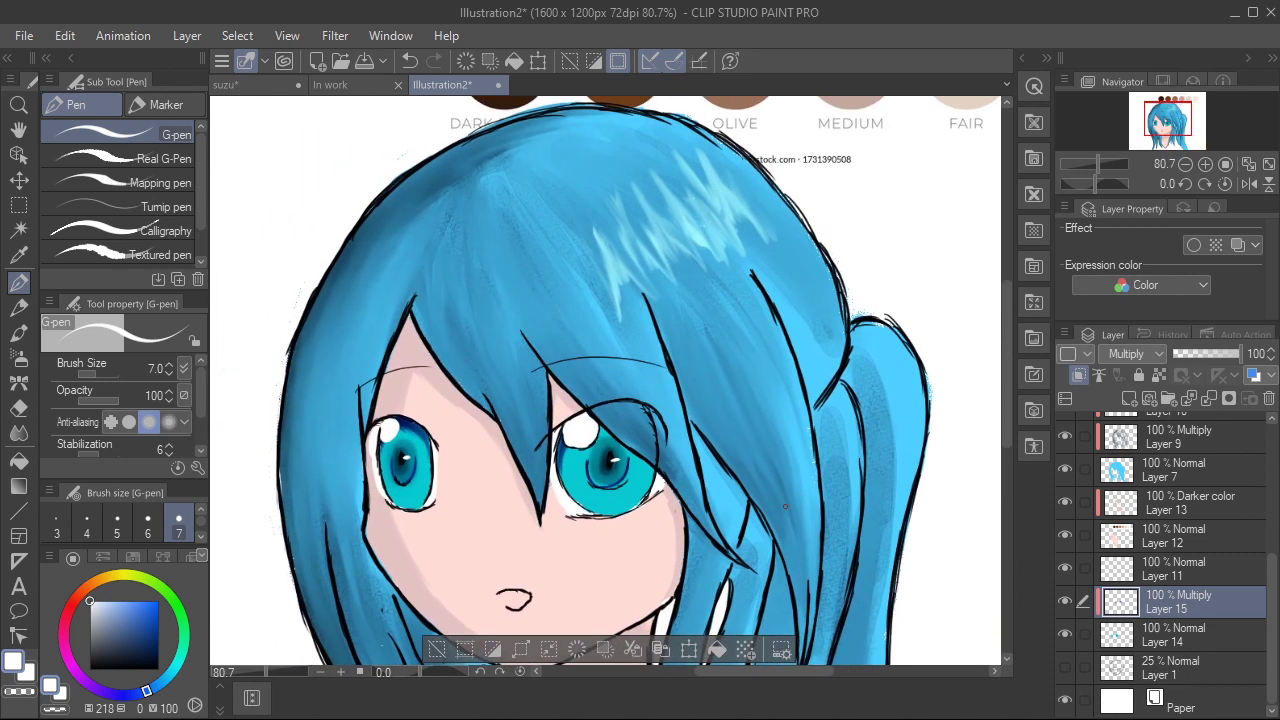
{"action": "scroll", "coordinate": [652, 517], "scroll_direction": "up", "scroll_amount": 2}
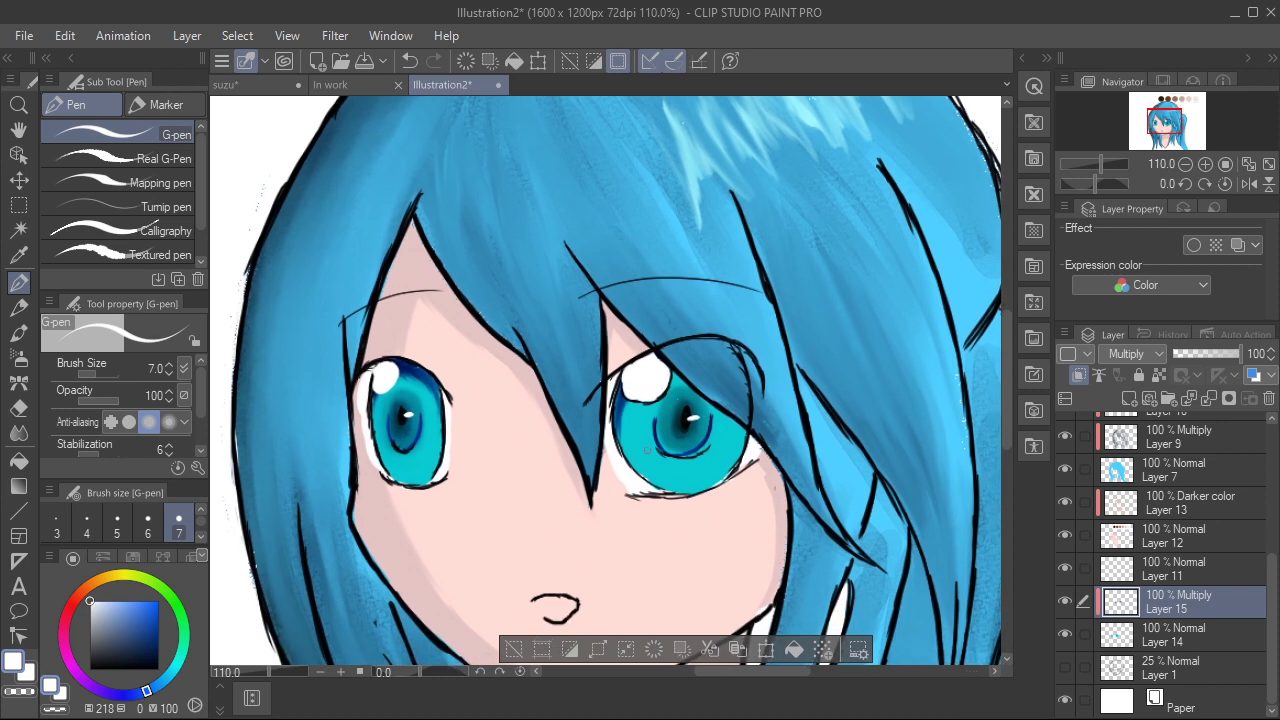
{"action": "left_click", "coordinate": [620, 404], "text": "alt"}
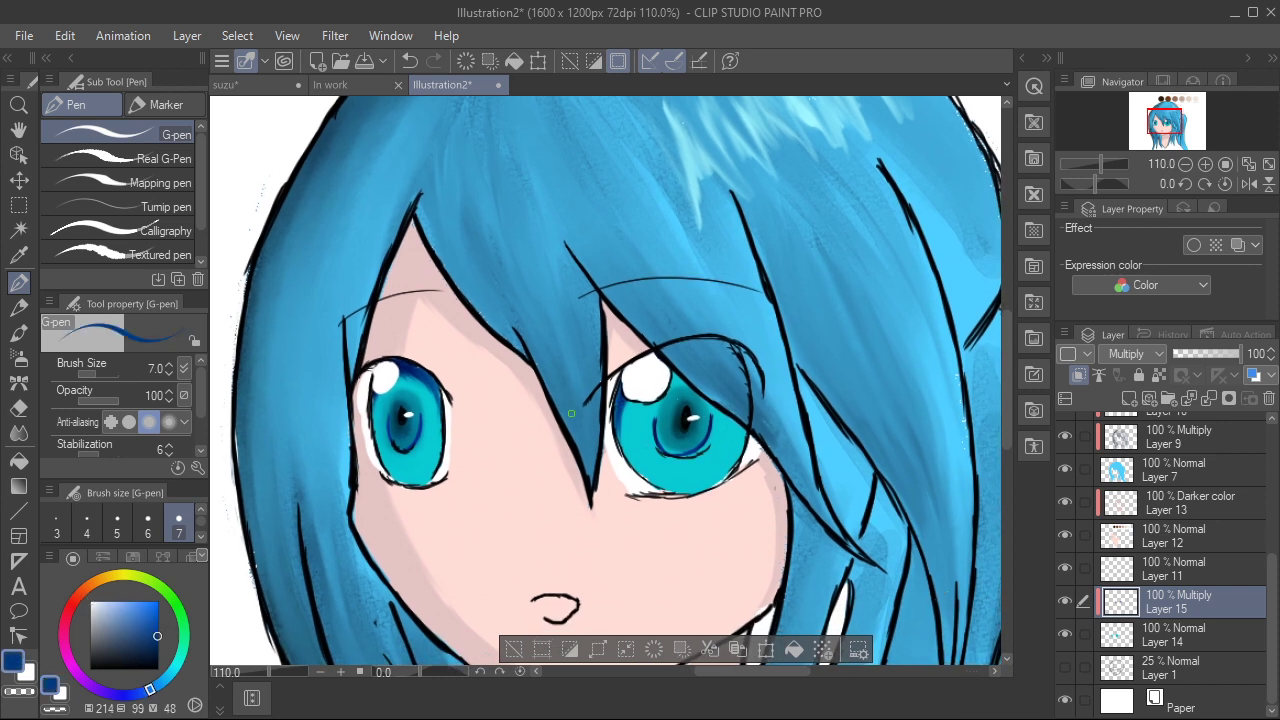
{"action": "key", "text": "p"}
{"action": "key", "text": "b"}
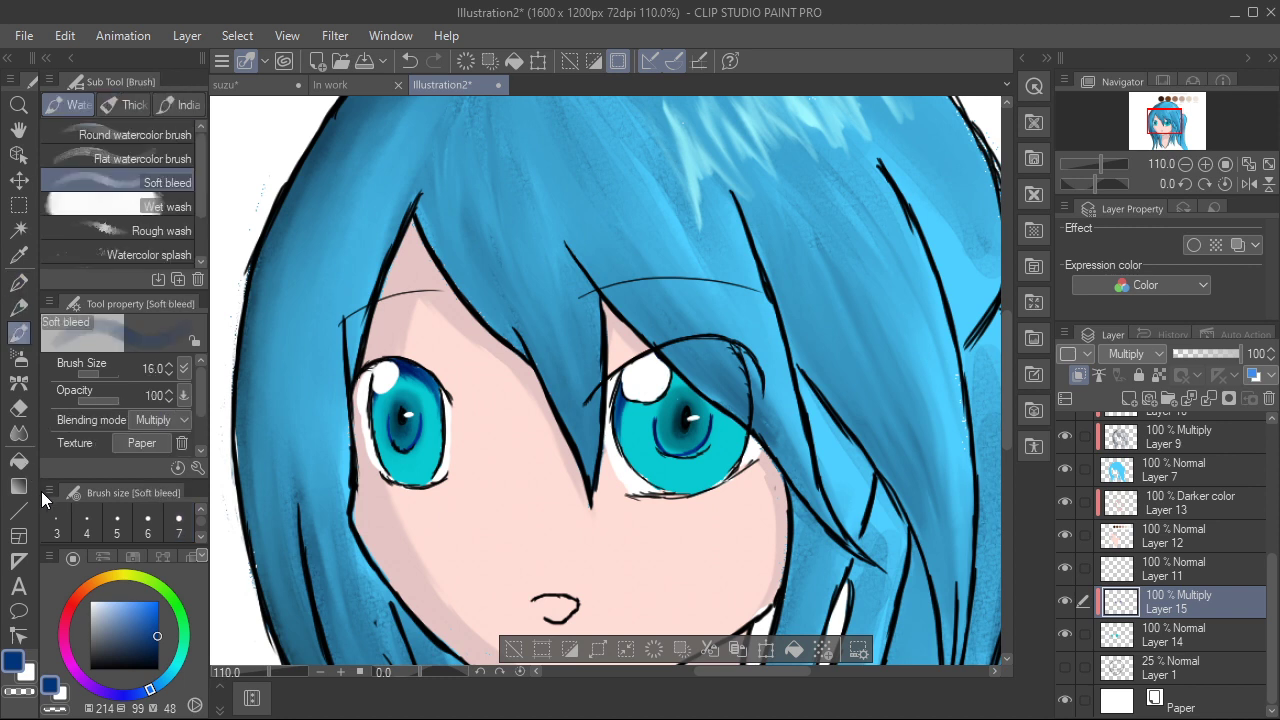
{"action": "mouse_move", "coordinate": [625, 412]}
{"action": "left_mouse_down"}
{"action": "mouse_move", "coordinate": [616, 442]}
{"action": "mouse_move", "coordinate": [621, 405]}
{"action": "mouse_move", "coordinate": [629, 439]}
{"action": "left_mouse_up"}
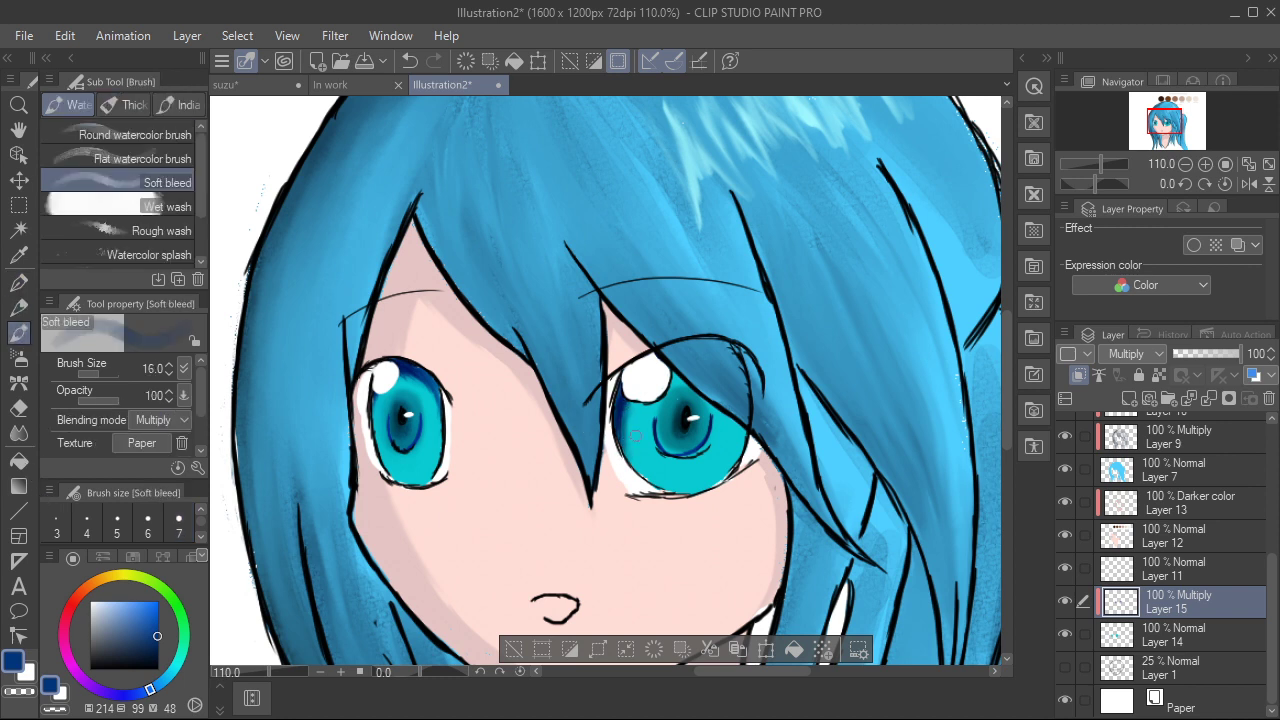
{"action": "mouse_move", "coordinate": [619, 393]}
{"action": "left_mouse_down"}
{"action": "mouse_move", "coordinate": [635, 436]}
{"action": "mouse_move", "coordinate": [622, 432]}
{"action": "mouse_move", "coordinate": [629, 424]}
{"action": "mouse_move", "coordinate": [651, 490]}
{"action": "left_mouse_up"}
{"action": "left_click_drag", "start_coordinate": [619, 424], "coordinate": [645, 478]}
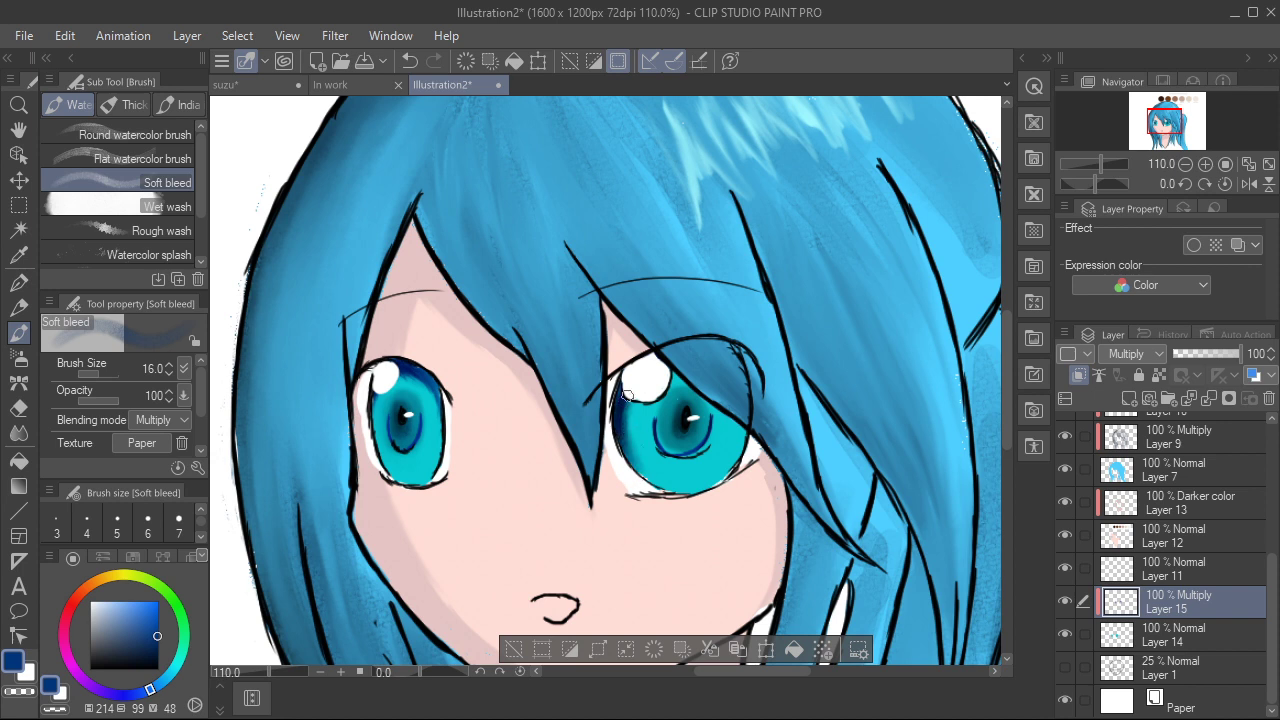
{"action": "mouse_move", "coordinate": [627, 397]}
{"action": "left_mouse_down"}
{"action": "mouse_move", "coordinate": [633, 473]}
{"action": "mouse_move", "coordinate": [625, 431]}
{"action": "mouse_move", "coordinate": [643, 467]}
{"action": "left_mouse_up"}
Step: Darken the upper and outer rim of the smaller eye's iris with the same dark blue and extend the larger iris's lower edge shading
{"action": "mouse_move", "coordinate": [404, 366]}
{"action": "left_mouse_down"}
{"action": "mouse_move", "coordinate": [436, 405]}
{"action": "mouse_move", "coordinate": [445, 454]}
{"action": "mouse_move", "coordinate": [443, 414]}
{"action": "mouse_move", "coordinate": [433, 494]}
{"action": "left_mouse_up"}
{"action": "left_click_drag", "start_coordinate": [437, 414], "coordinate": [427, 501]}
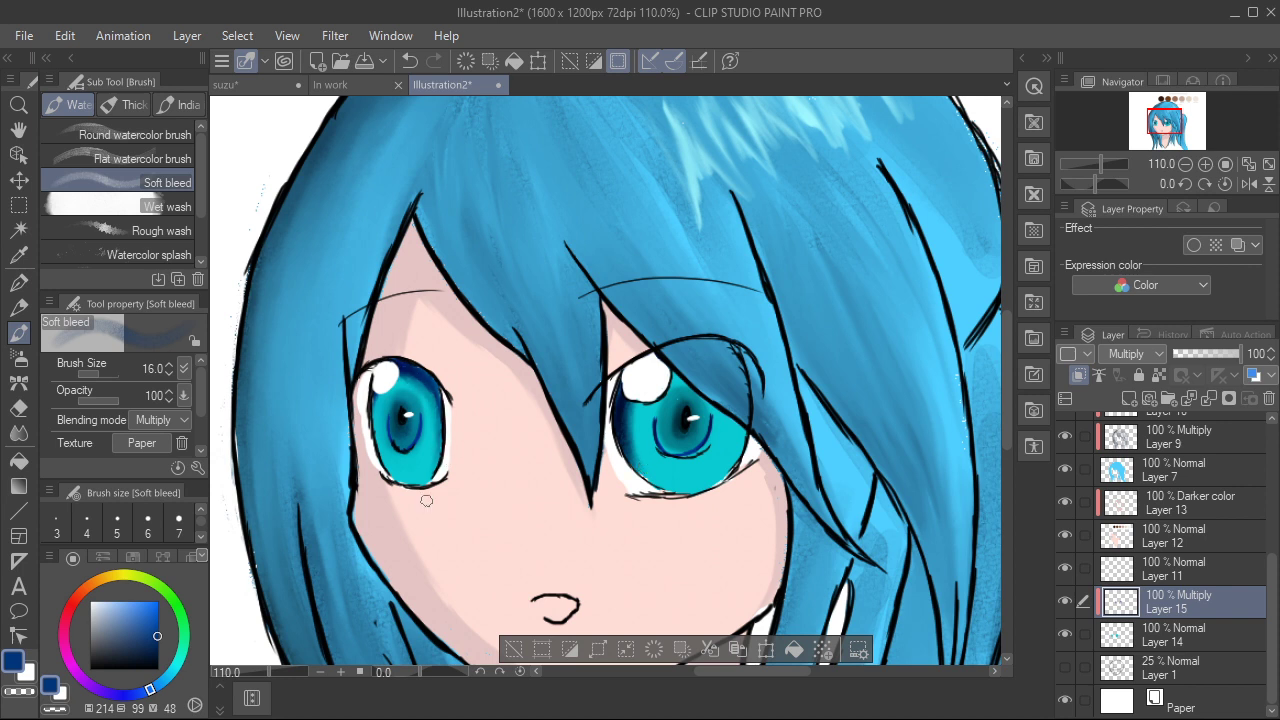
{"action": "mouse_move", "coordinate": [629, 428]}
{"action": "left_mouse_down"}
{"action": "mouse_move", "coordinate": [663, 507]}
{"action": "mouse_move", "coordinate": [638, 468]}
{"action": "mouse_move", "coordinate": [689, 504]}
{"action": "left_mouse_up"}
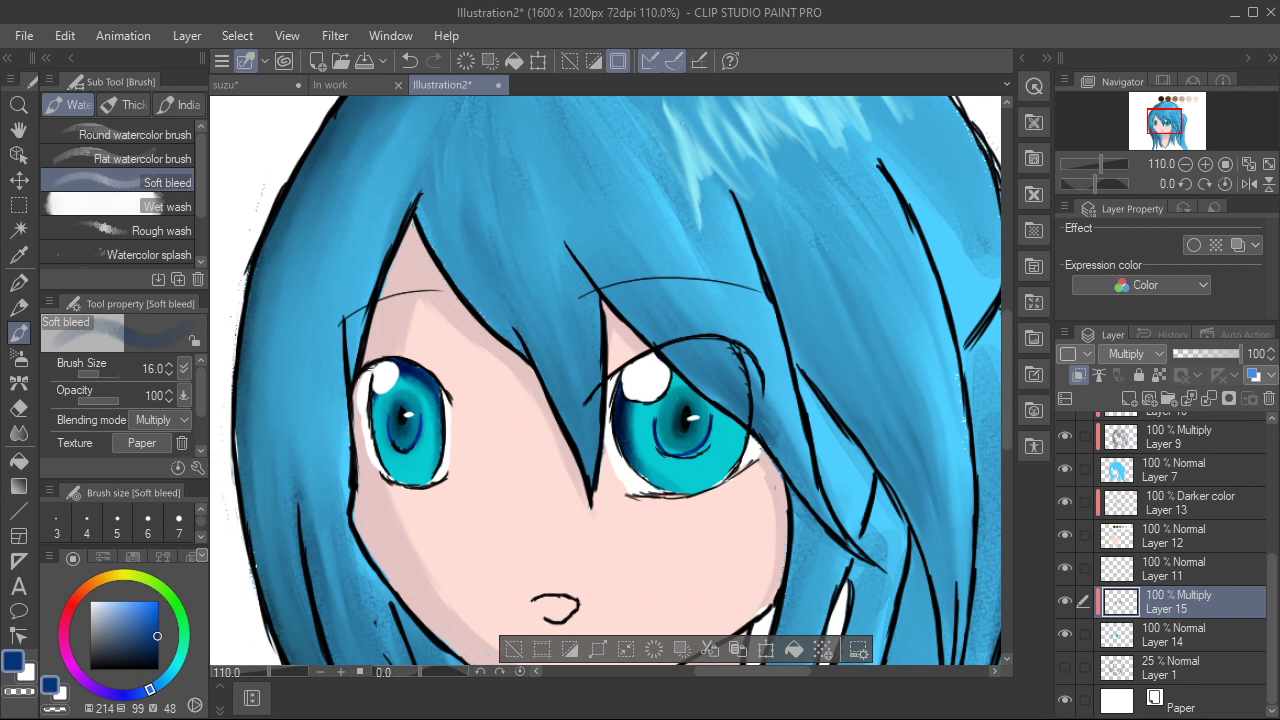
Step: Paint a mid-tone blue gradient around both irises using a lighter blue (hue 214, saturation 49, value 99) and a brush size of 12
{"action": "mouse_move", "coordinate": [145, 618]}
{"action": "left_mouse_down"}
{"action": "mouse_move", "coordinate": [133, 628]}
{"action": "mouse_move", "coordinate": [142, 608]}
{"action": "mouse_move", "coordinate": [123, 601]}
{"action": "left_mouse_up"}
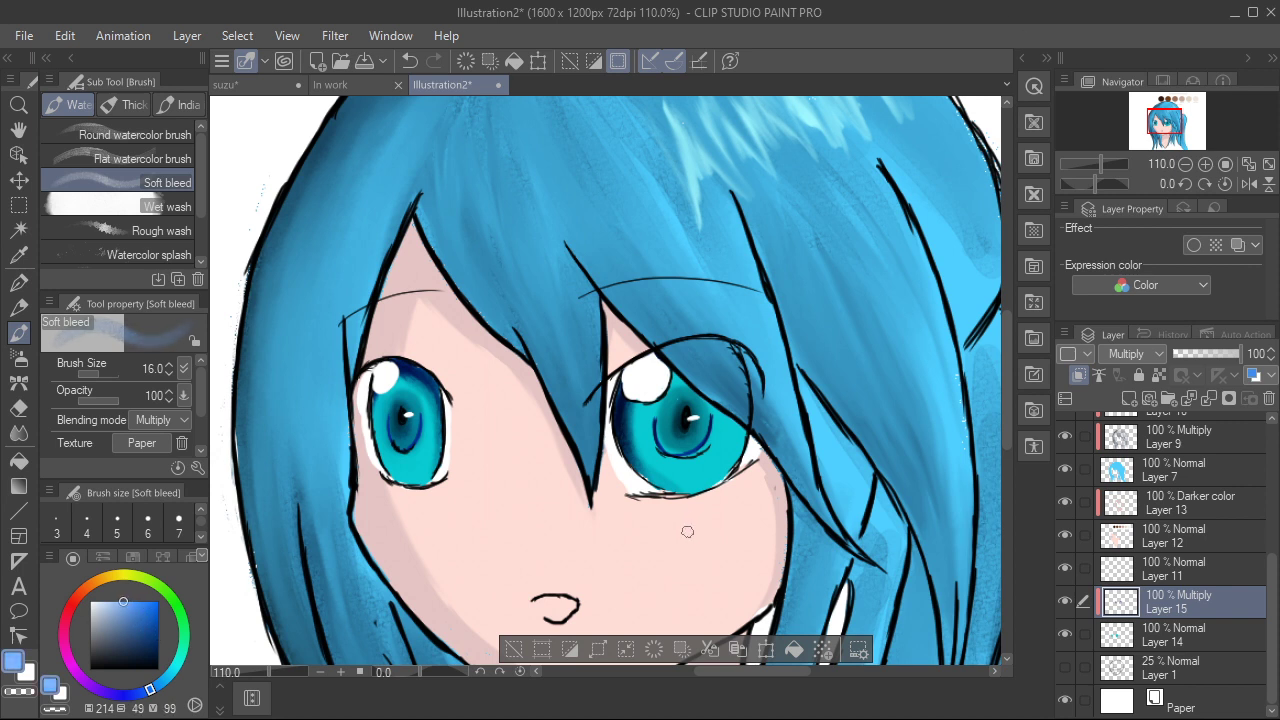
{"action": "scroll", "coordinate": [687, 532], "scroll_direction": "up", "scroll_amount": 2}
{"action": "left_click_drag", "start_coordinate": [589, 513], "coordinate": [713, 557]}
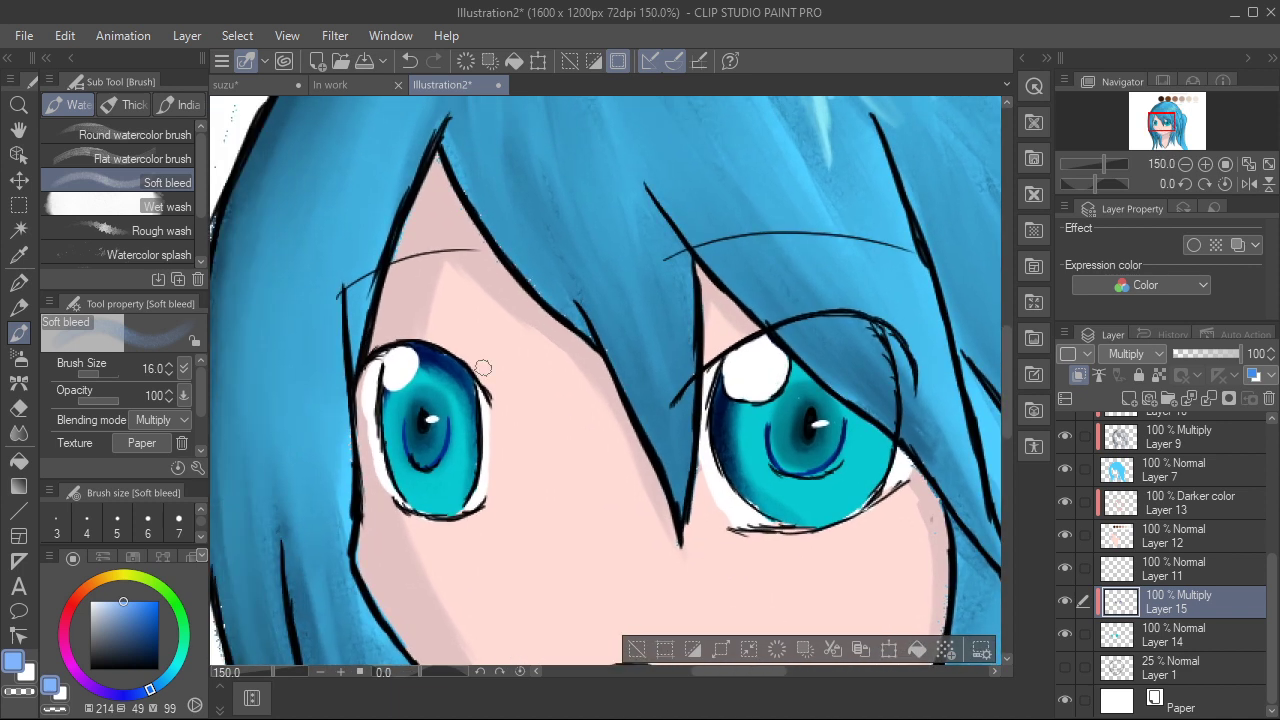
{"action": "key", "text": "bracketleft"}
{"action": "key", "text": "bracketleft"}
{"action": "mouse_move", "coordinate": [429, 371]}
{"action": "left_mouse_down"}
{"action": "mouse_move", "coordinate": [469, 447]}
{"action": "mouse_move", "coordinate": [434, 380]}
{"action": "mouse_move", "coordinate": [454, 433]}
{"action": "left_mouse_up"}
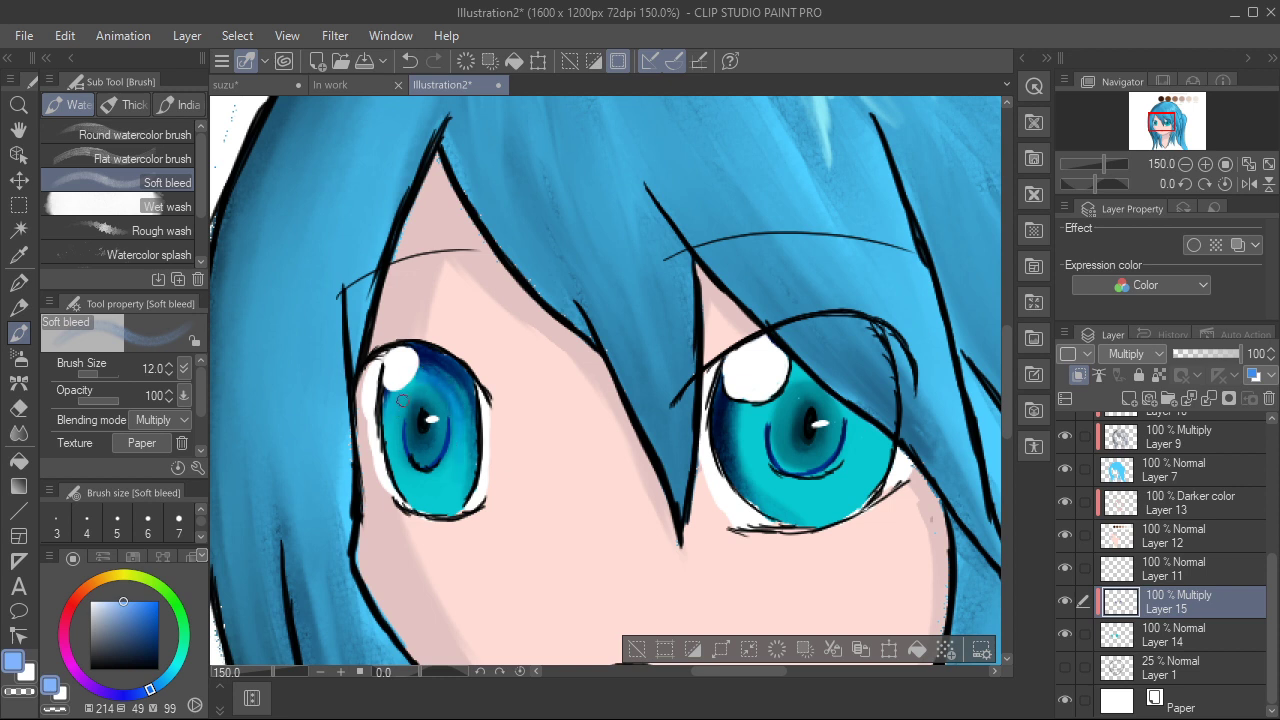
{"action": "left_click_drag", "start_coordinate": [390, 426], "coordinate": [393, 419]}
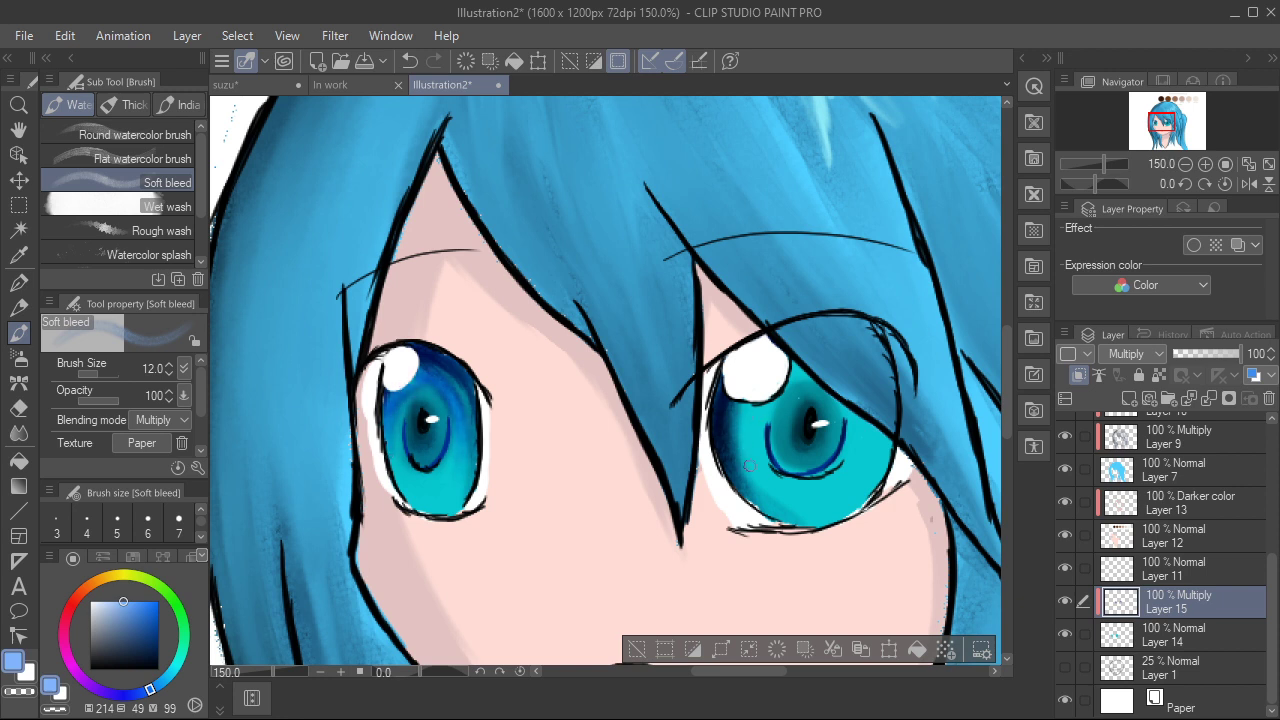
{"action": "mouse_move", "coordinate": [765, 438]}
{"action": "left_mouse_down"}
{"action": "mouse_move", "coordinate": [757, 410]}
{"action": "mouse_move", "coordinate": [788, 375]}
{"action": "mouse_move", "coordinate": [779, 382]}
{"action": "left_mouse_up"}
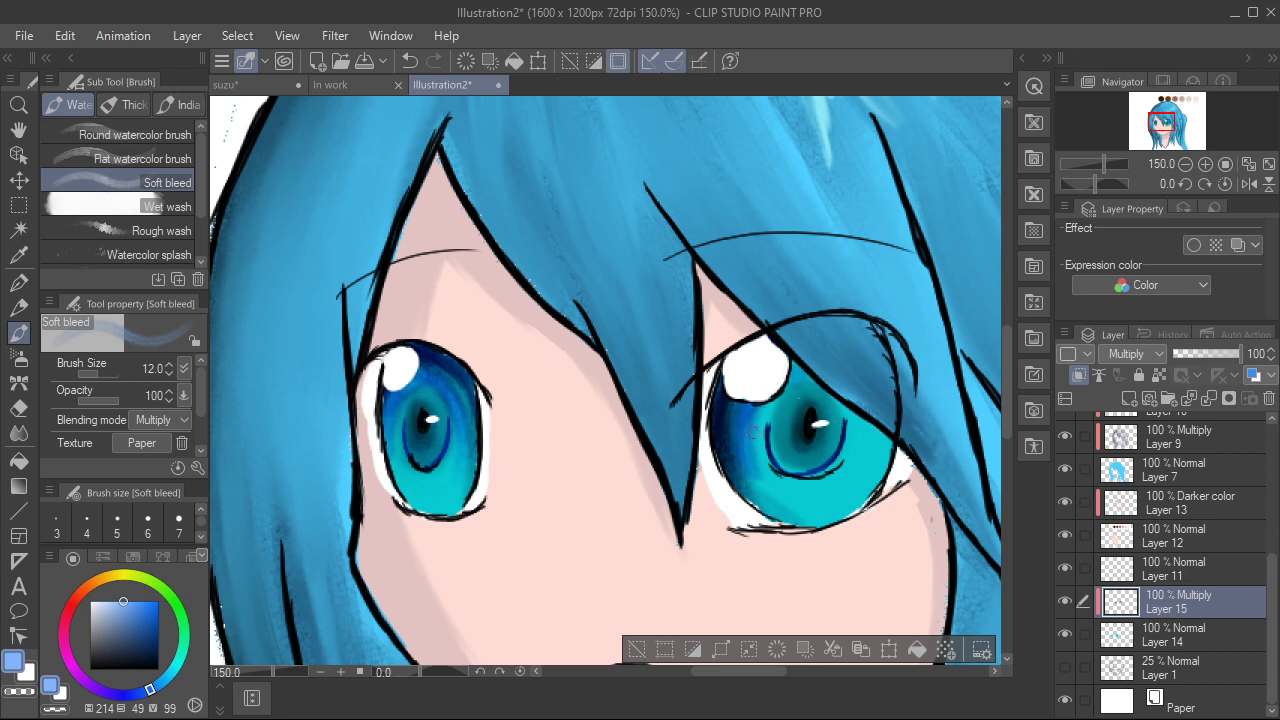
{"action": "mouse_move", "coordinate": [864, 428]}
{"action": "left_mouse_down"}
{"action": "mouse_move", "coordinate": [843, 469]}
{"action": "mouse_move", "coordinate": [863, 408]}
{"action": "mouse_move", "coordinate": [880, 432]}
{"action": "mouse_move", "coordinate": [878, 462]}
{"action": "left_mouse_up"}
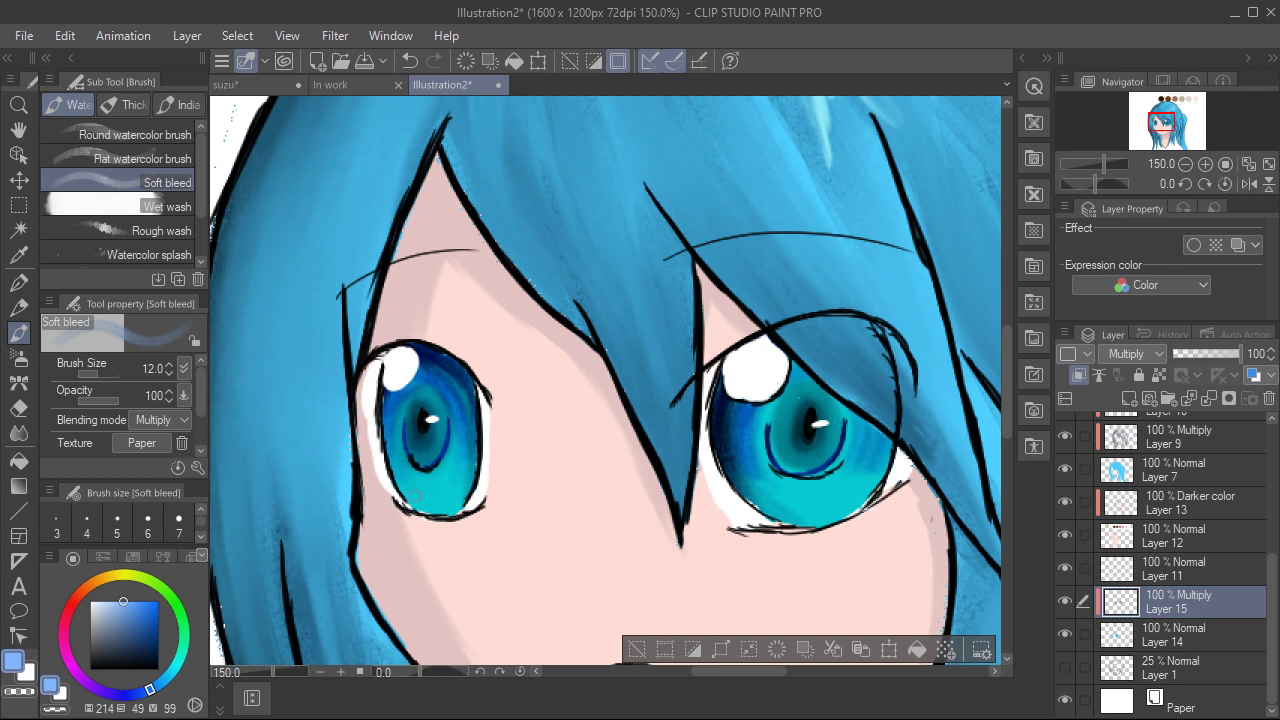
Step: Soften the blue shading inside the smaller eye's iris with the Blur tool
{"action": "left_click", "coordinate": [19, 433]}
{"action": "left_click", "coordinate": [130, 159]}
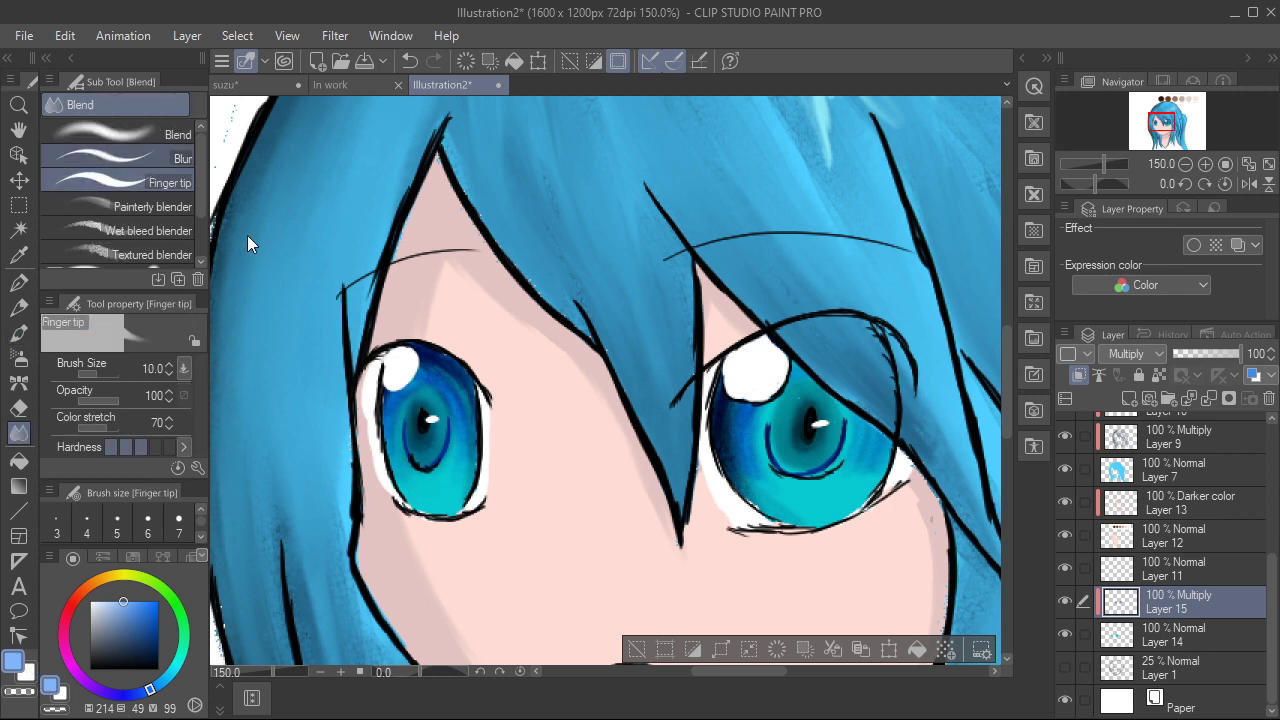
{"action": "scroll", "coordinate": [542, 476], "scroll_direction": "up", "scroll_amount": 3}
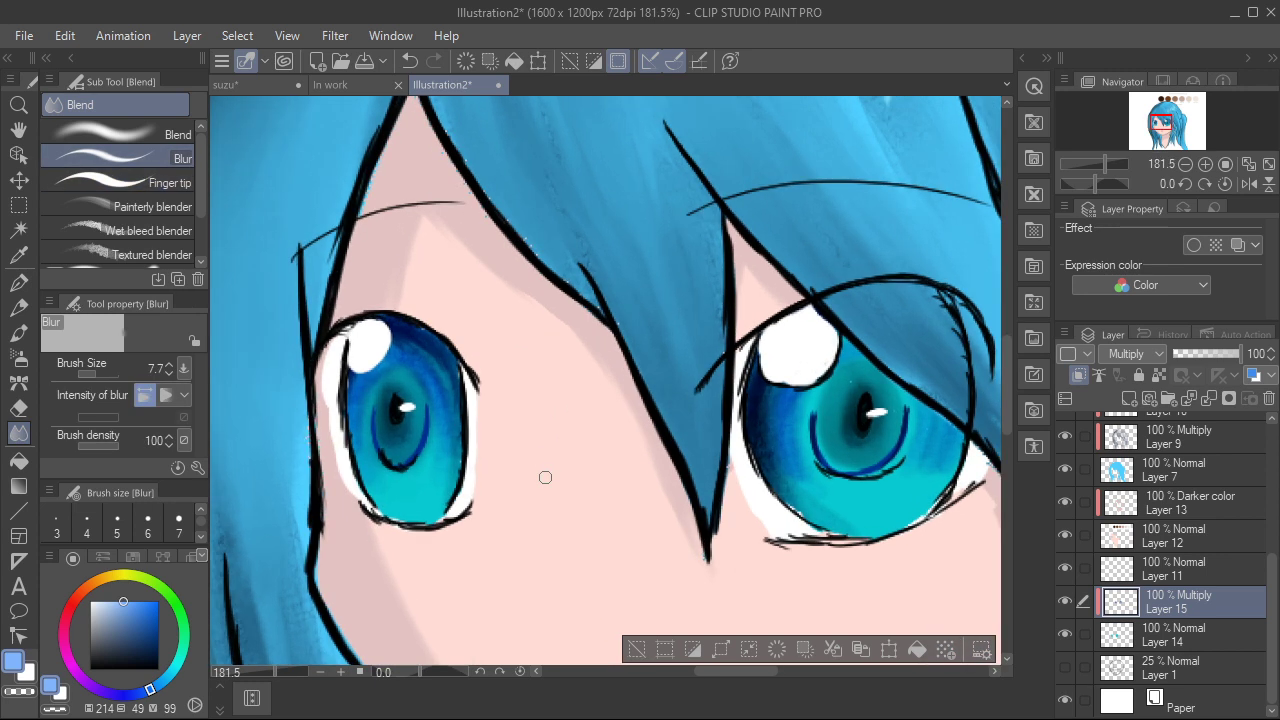
{"action": "left_click_drag", "start_coordinate": [773, 679], "coordinate": [836, 709]}
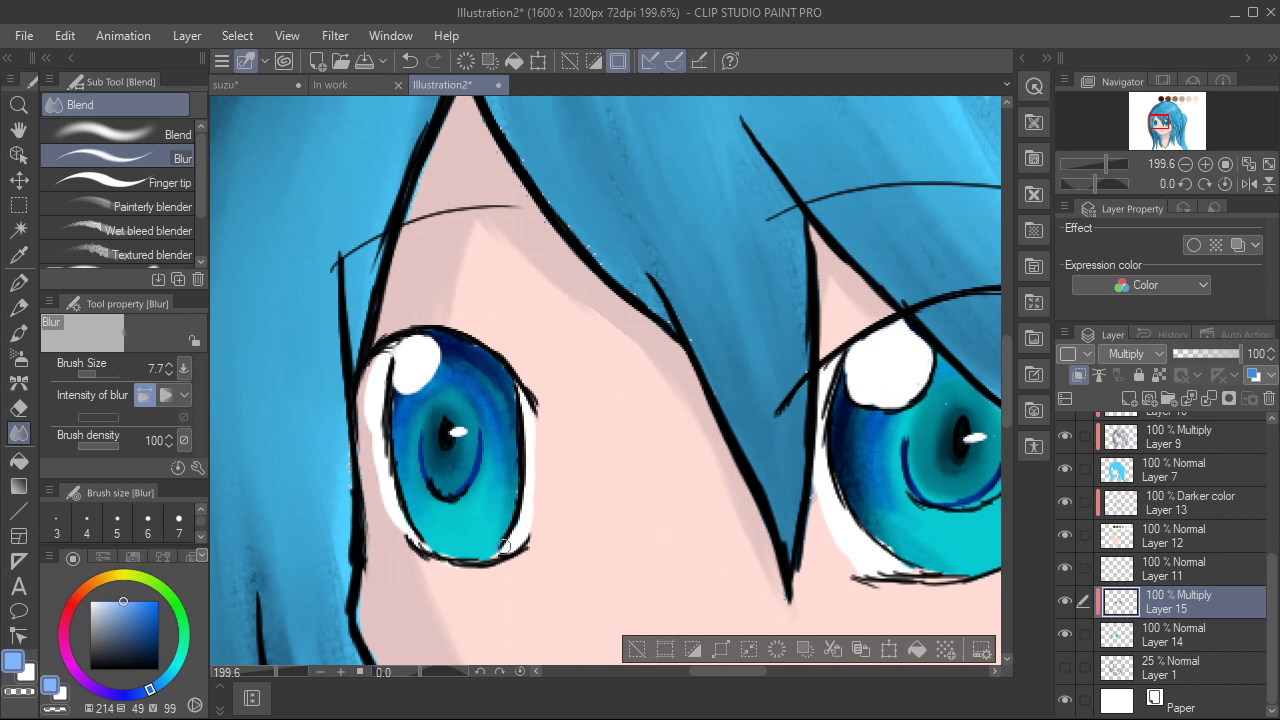
{"action": "left_click", "coordinate": [150, 182]}
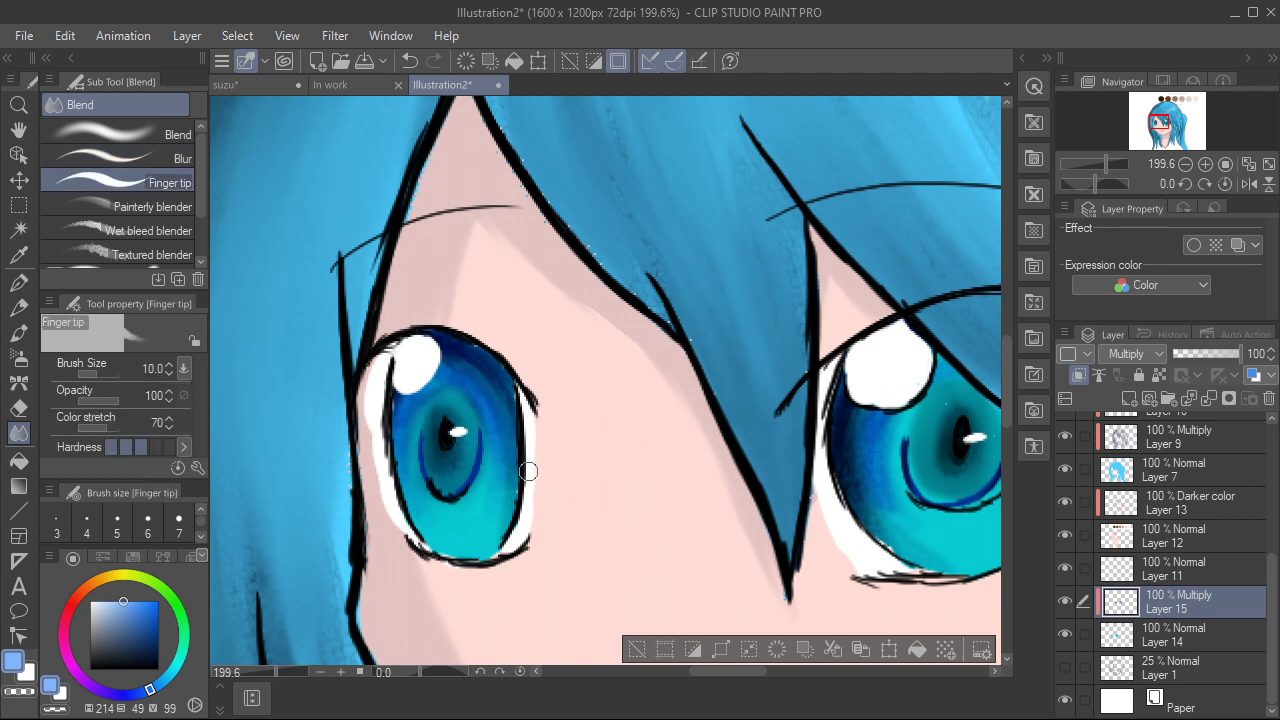
{"action": "left_click", "coordinate": [150, 158]}
{"action": "left_click", "coordinate": [150, 134]}
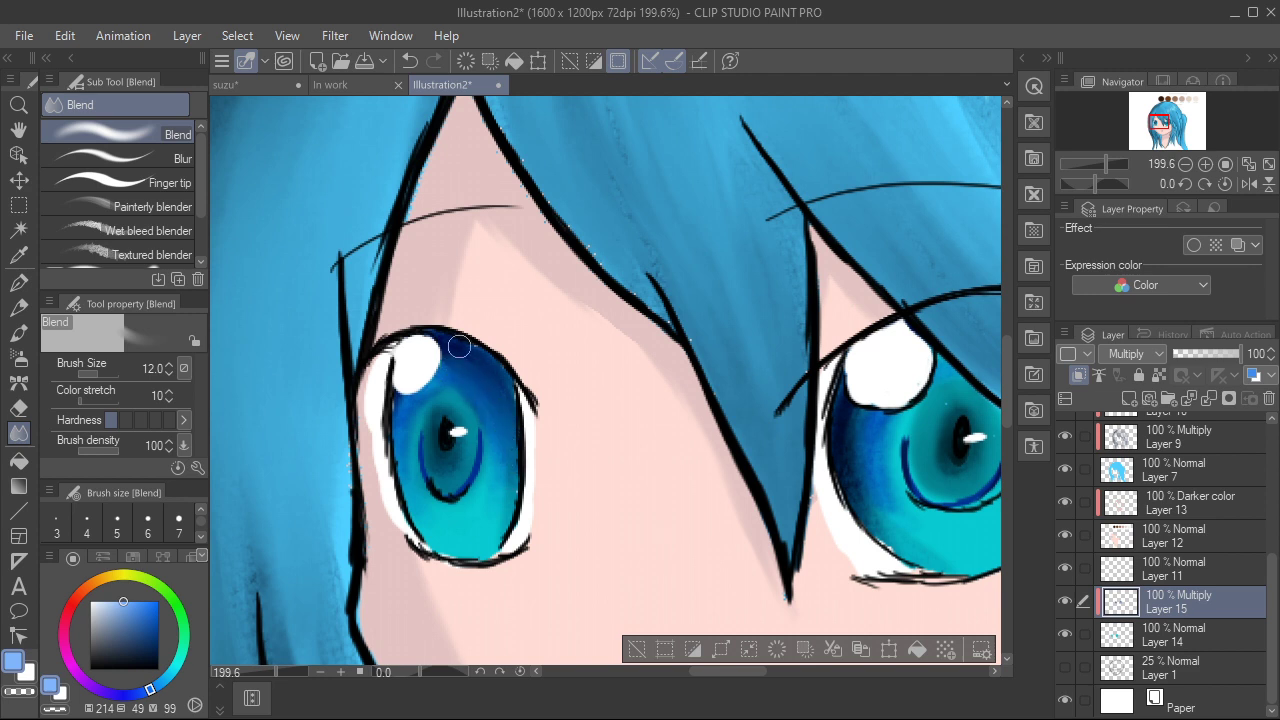
{"action": "key", "text": "ctrl+z"}
{"action": "left_click", "coordinate": [160, 158]}
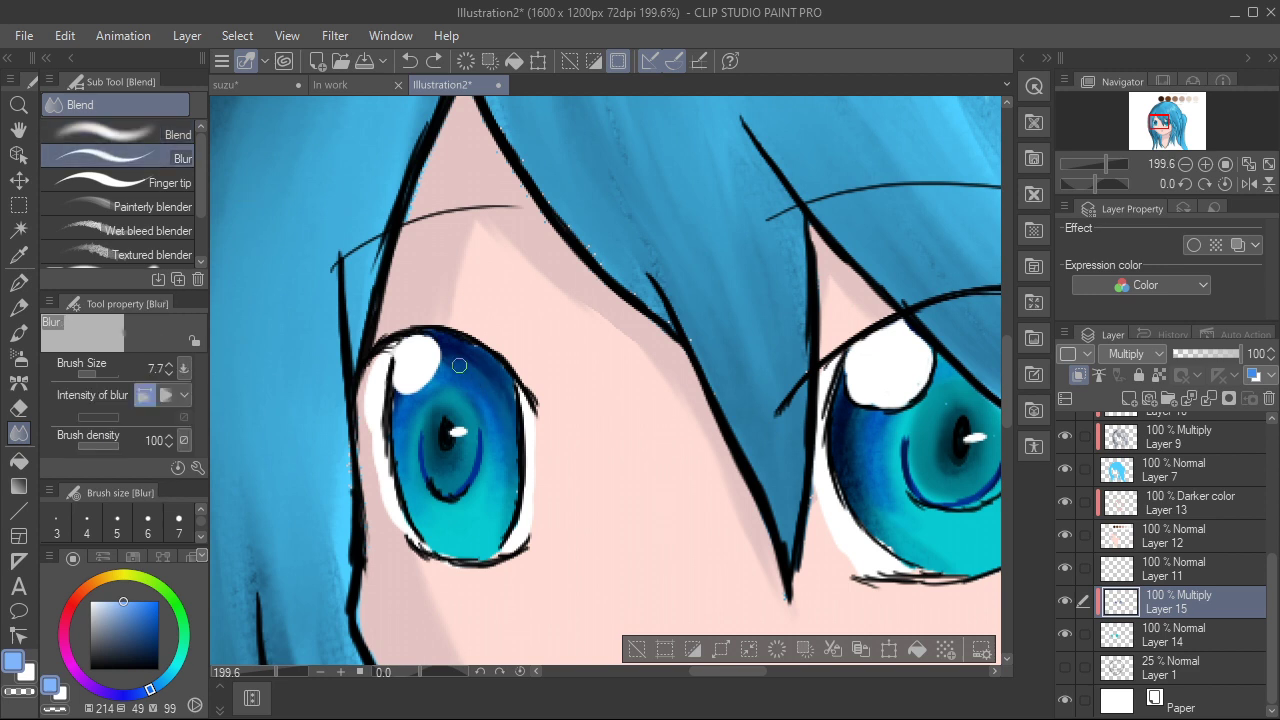
Step: Blur the remaining shading transitions in the smaller iris and along the inner side of the larger iris
{"action": "mouse_move", "coordinate": [460, 366]}
{"action": "left_mouse_down"}
{"action": "mouse_move", "coordinate": [503, 397]}
{"action": "mouse_move", "coordinate": [471, 377]}
{"action": "mouse_move", "coordinate": [474, 388]}
{"action": "left_mouse_up"}
{"action": "left_click_drag", "start_coordinate": [755, 199], "coordinate": [653, 182]}
{"action": "mouse_move", "coordinate": [776, 416]}
{"action": "left_mouse_down"}
{"action": "mouse_move", "coordinate": [748, 478]}
{"action": "mouse_move", "coordinate": [779, 488]}
{"action": "left_mouse_up"}
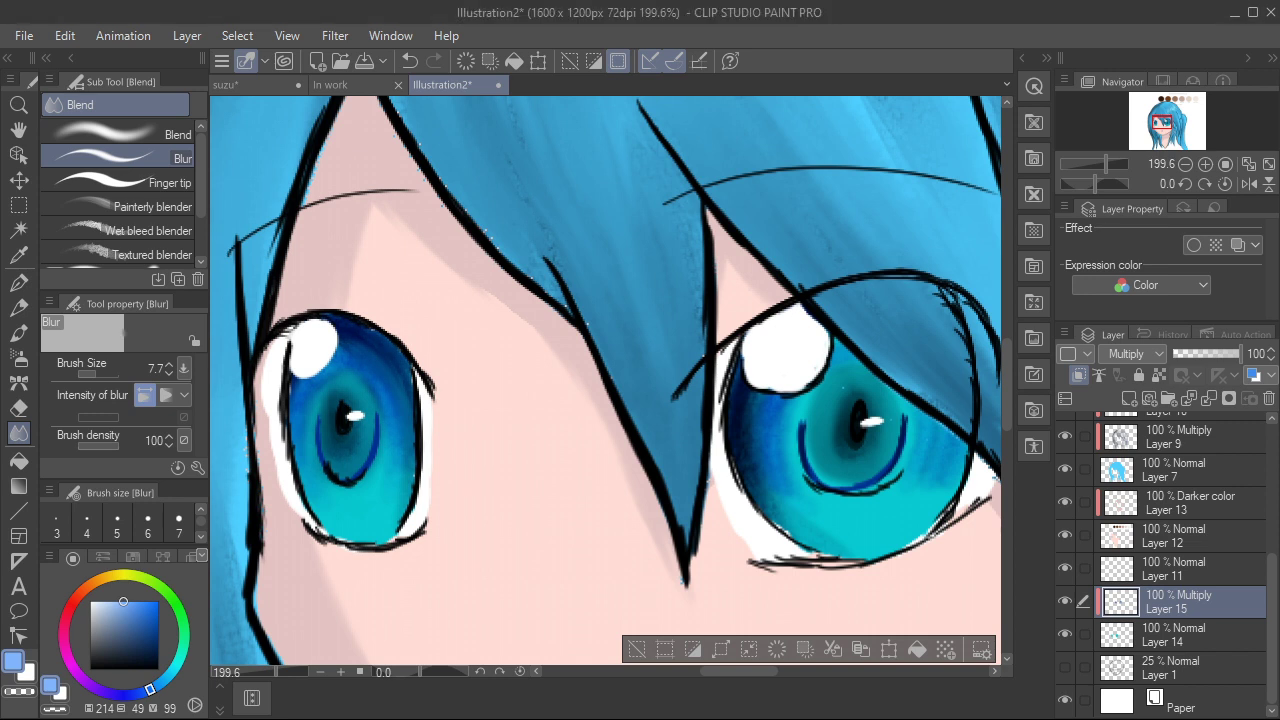
Step: Return to the Soft bleed brush and set the paint colour to pale blue, hue 214, saturation 27, value 100
{"action": "left_click", "coordinate": [18, 358]}
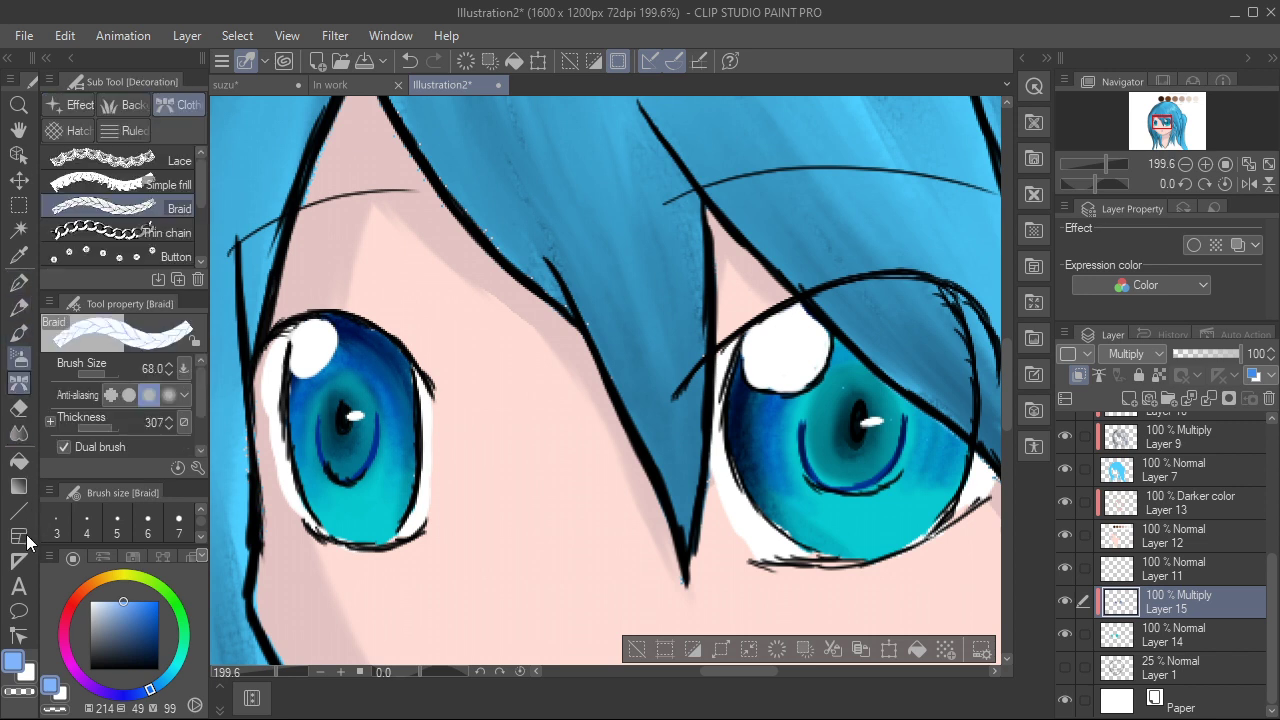
{"action": "key", "text": "b"}
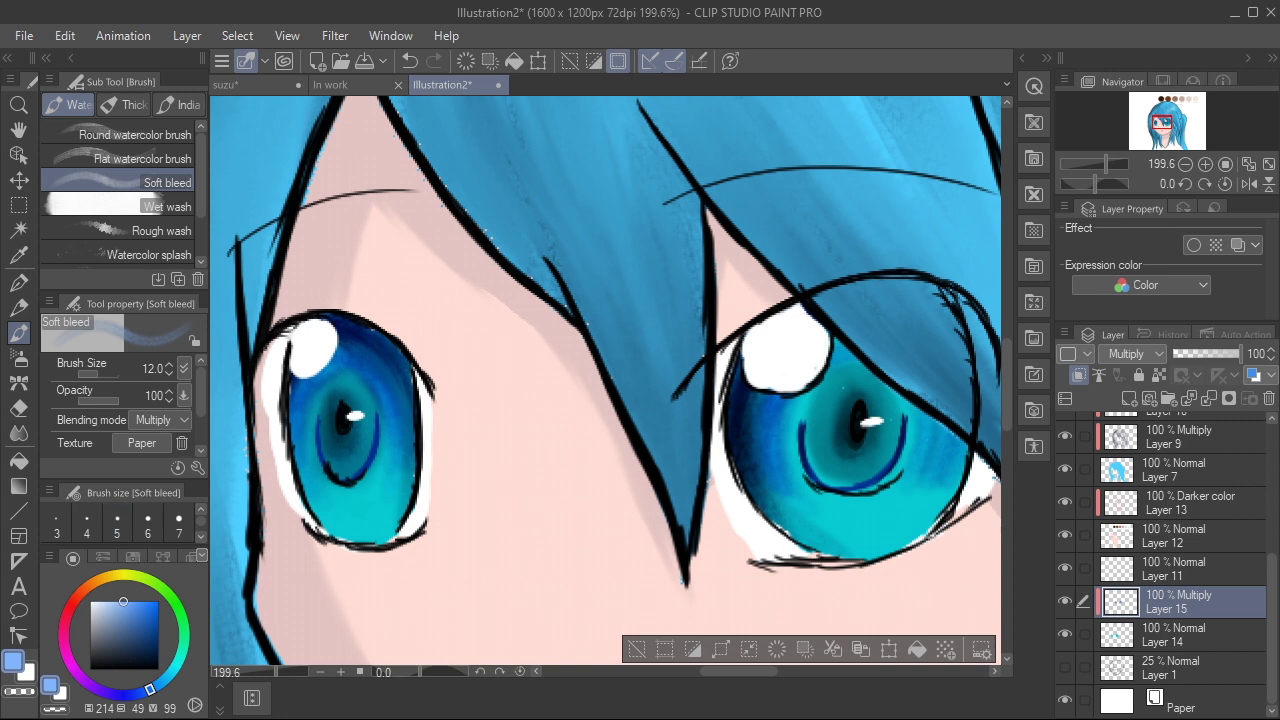
{"action": "mouse_move", "coordinate": [123, 601]}
{"action": "left_mouse_down"}
{"action": "mouse_move", "coordinate": [122, 630]}
{"action": "mouse_move", "coordinate": [95, 613]}
{"action": "mouse_move", "coordinate": [108, 601]}
{"action": "left_mouse_up"}
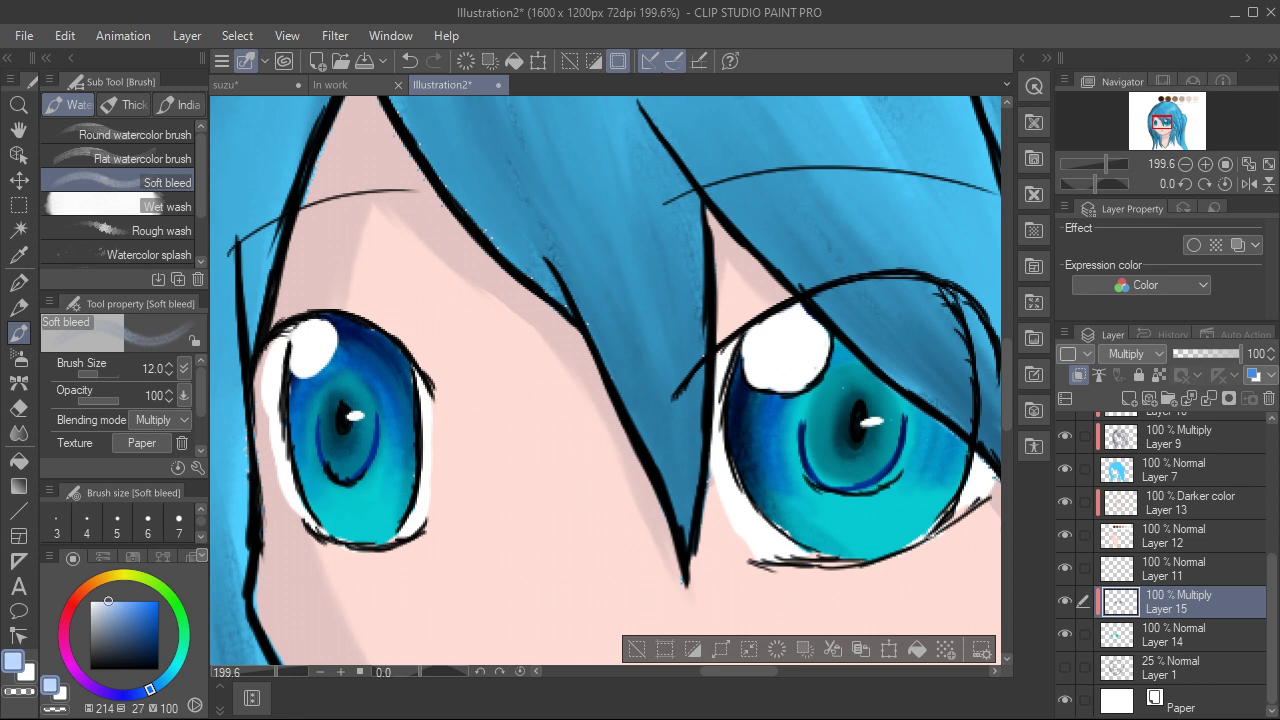
Step: Make Layer 14 active and compare the eyes with the Layer 15 shading hidden and shown
{"action": "left_click", "coordinate": [1180, 668]}
{"action": "left_click", "coordinate": [1180, 635]}
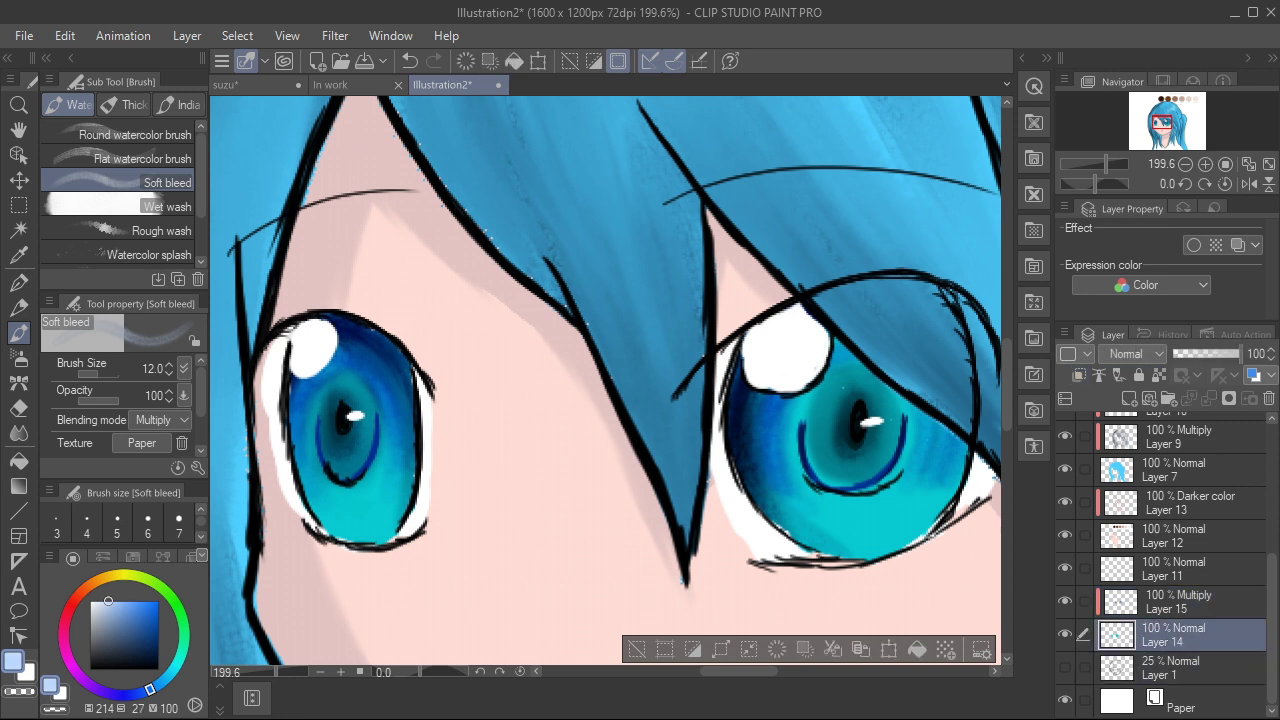
{"action": "left_click", "coordinate": [1064, 601]}
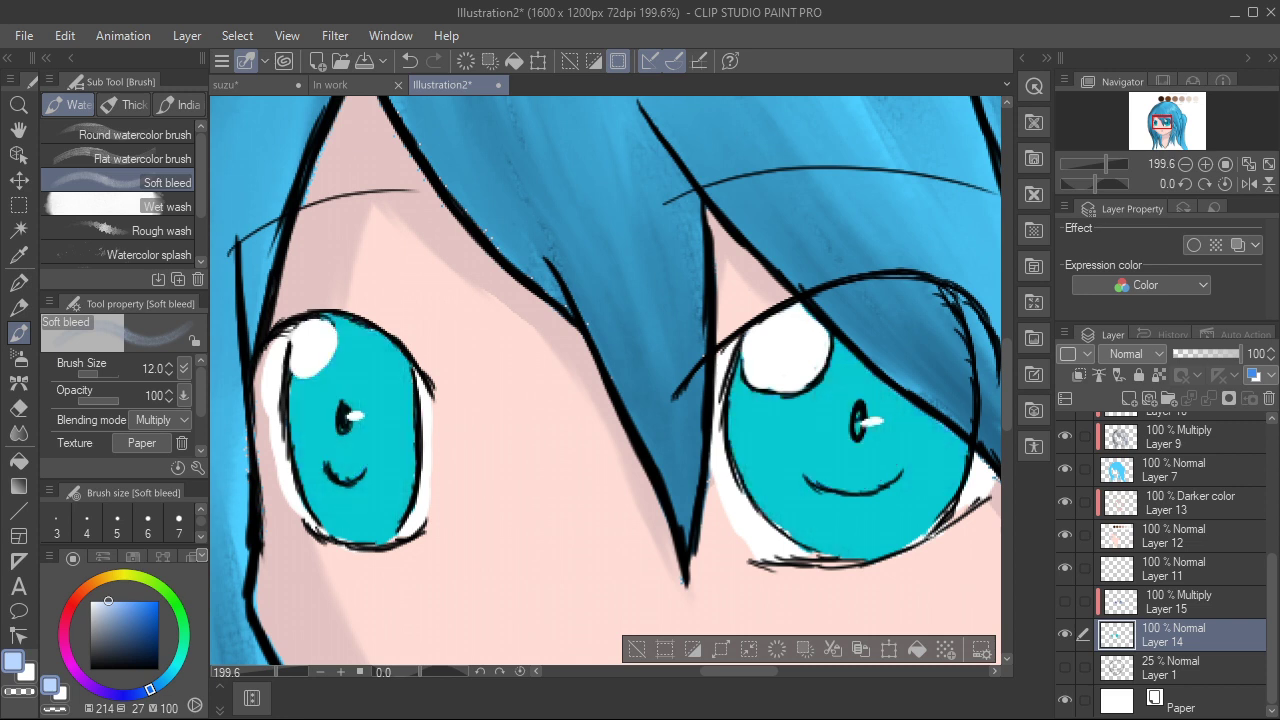
{"action": "left_click", "coordinate": [1064, 601]}
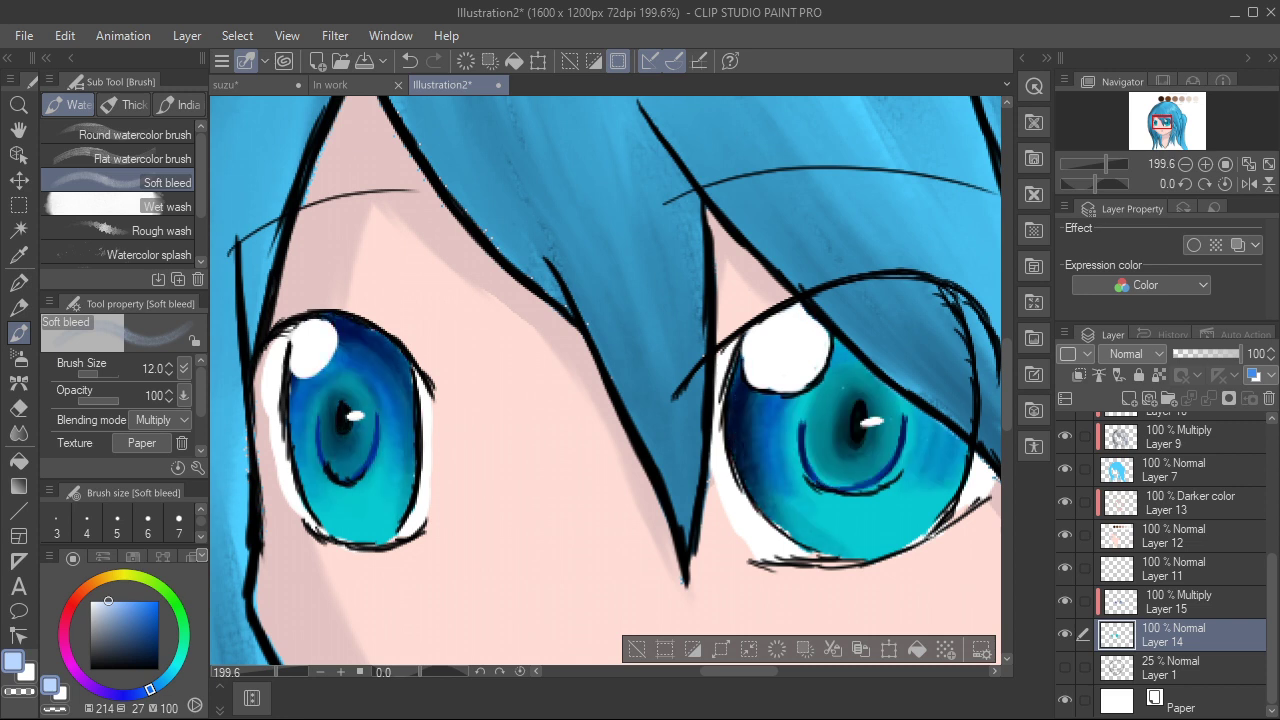
{"action": "left_click", "coordinate": [1180, 602]}
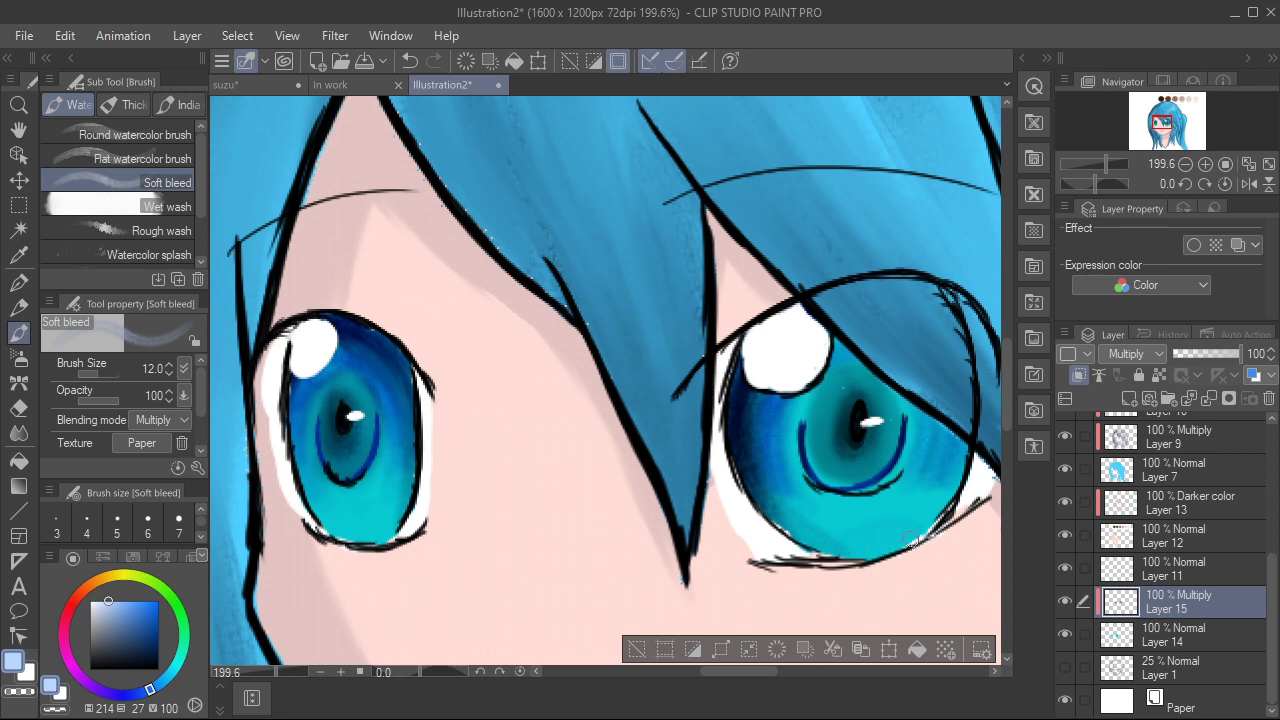
{"action": "key", "text": "ctrl+z"}
{"action": "left_click", "coordinate": [1188, 635]}
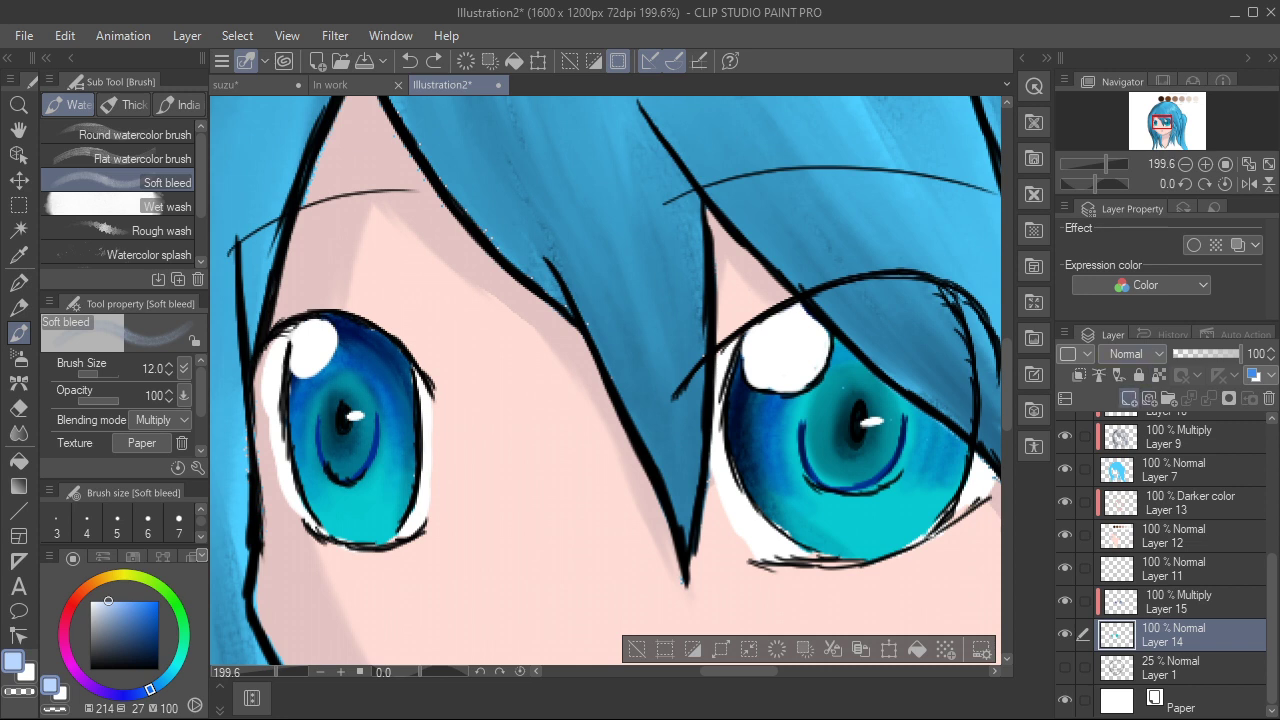
Step: Add a new raster layer directly above Layer 14 and clip it to the layer below
{"action": "left_click", "coordinate": [1129, 398]}
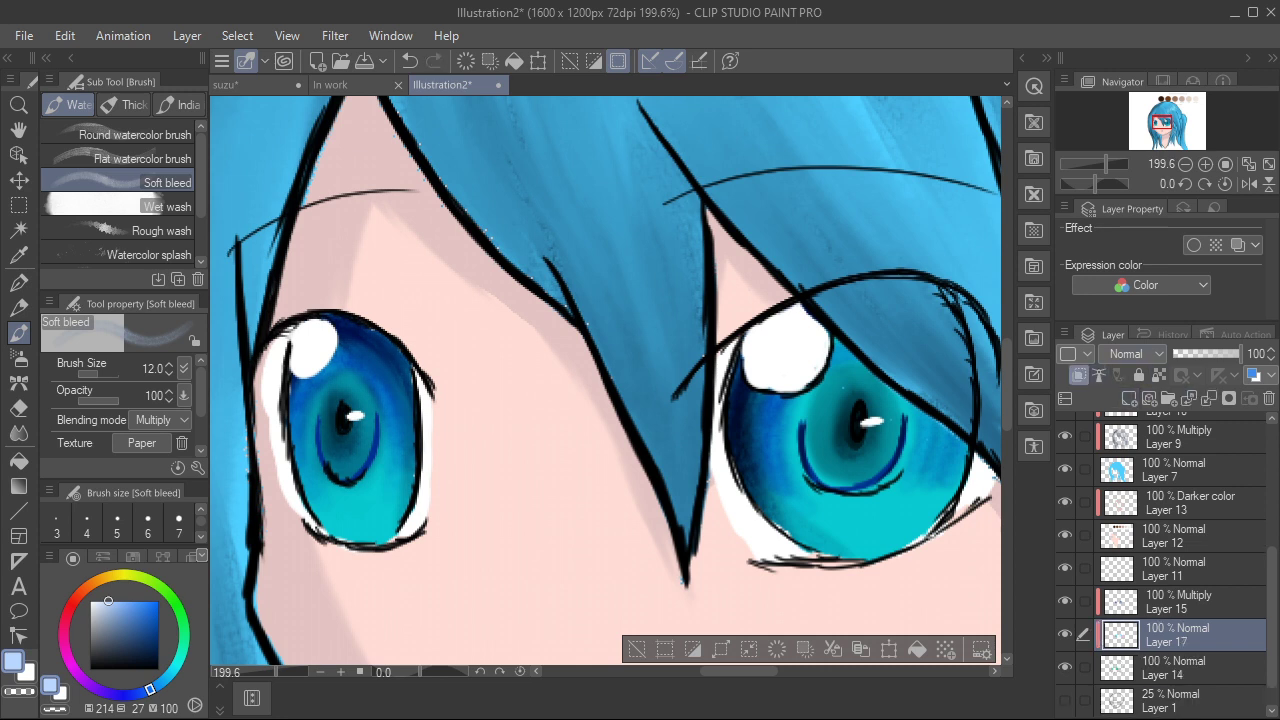
{"action": "left_click", "coordinate": [1079, 375]}
{"action": "left_click", "coordinate": [1079, 374]}
{"action": "left_click", "coordinate": [1079, 374]}
{"action": "left_click", "coordinate": [1079, 374]}
{"action": "left_click", "coordinate": [1079, 374]}
{"action": "left_click", "coordinate": [1079, 374]}
{"action": "left_click", "coordinate": [1065, 634]}
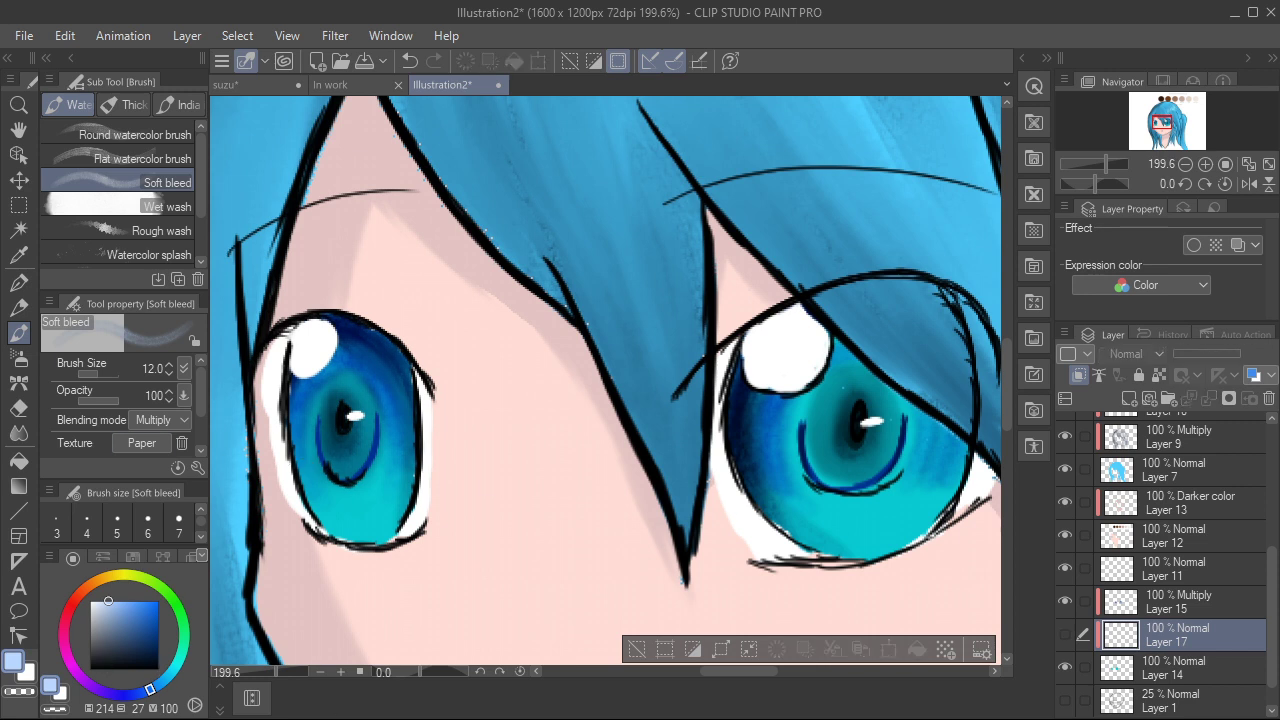
{"action": "left_click", "coordinate": [1065, 634]}
{"action": "left_click", "coordinate": [1065, 634]}
{"action": "left_click", "coordinate": [1065, 634]}
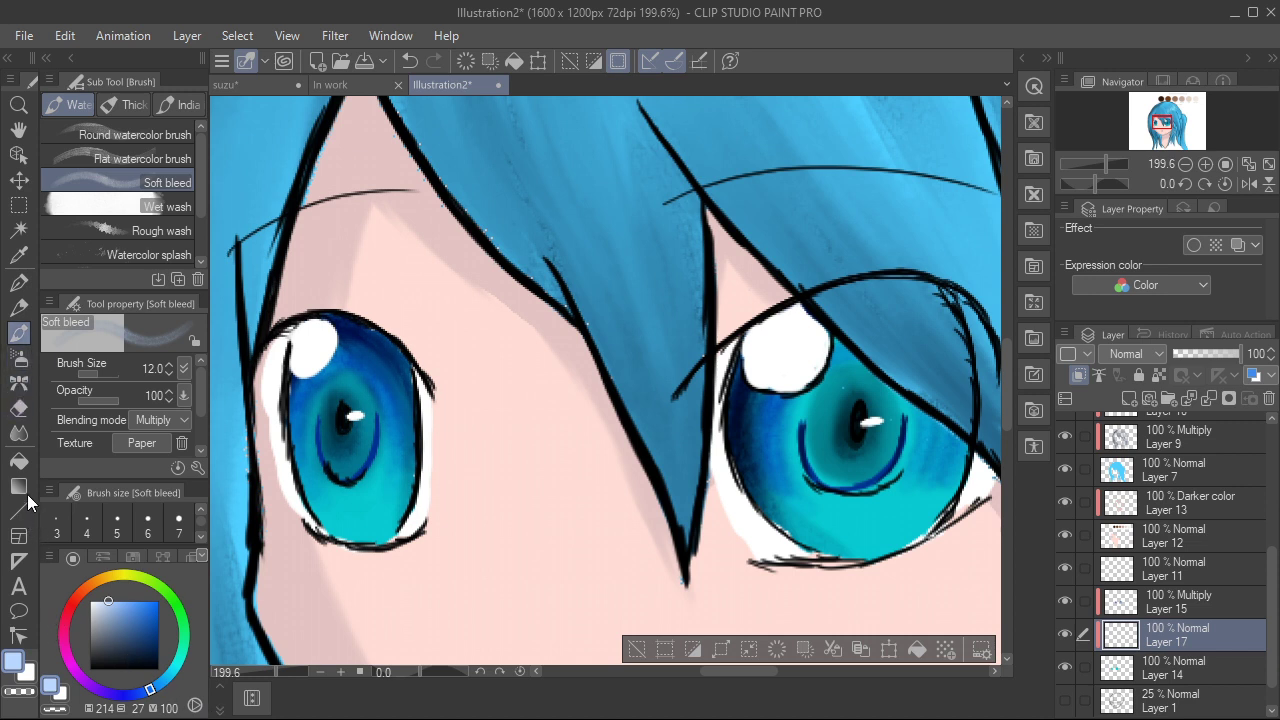
Step: Set the paint colour's saturation to 30 and brush a faint pale blue reflection near the bottom of the larger iris with Soft bleed
{"action": "mouse_move", "coordinate": [108, 601]}
{"action": "left_mouse_down"}
{"action": "mouse_move", "coordinate": [94, 601]}
{"action": "mouse_move", "coordinate": [111, 601]}
{"action": "left_mouse_up"}
{"action": "left_click_drag", "start_coordinate": [829, 516], "coordinate": [851, 549]}
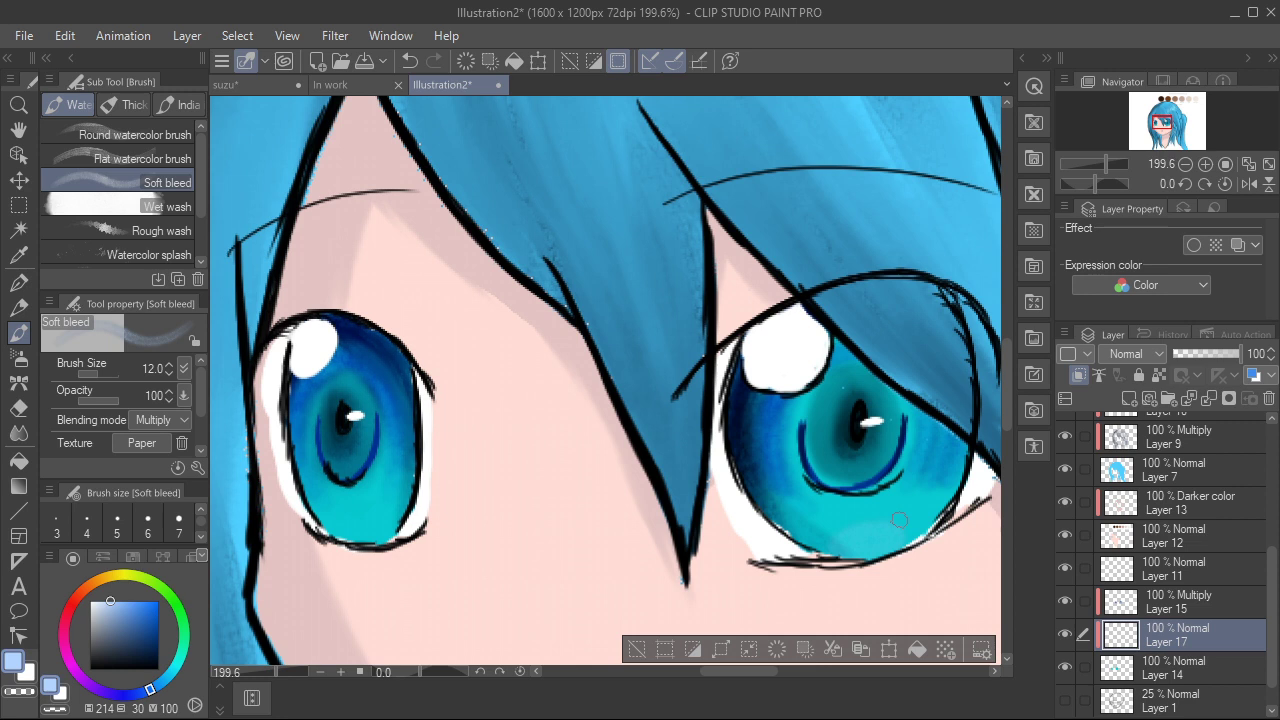
Step: Scribble a white highlight near the bottom of the larger iris with the G-pen
{"action": "left_click_drag", "start_coordinate": [118, 602], "coordinate": [90, 601]}
{"action": "left_click", "coordinate": [18, 283]}
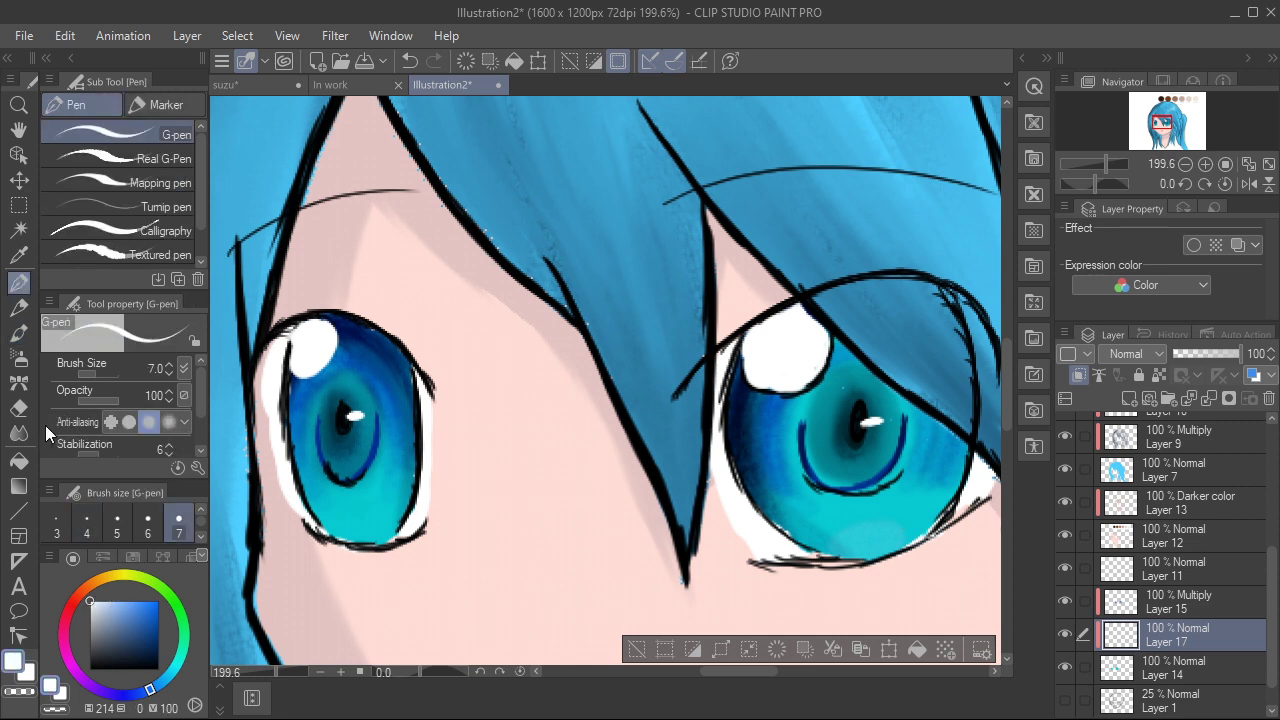
{"action": "mouse_move", "coordinate": [869, 536]}
{"action": "left_mouse_down"}
{"action": "mouse_move", "coordinate": [880, 540]}
{"action": "mouse_move", "coordinate": [855, 545]}
{"action": "left_mouse_up"}
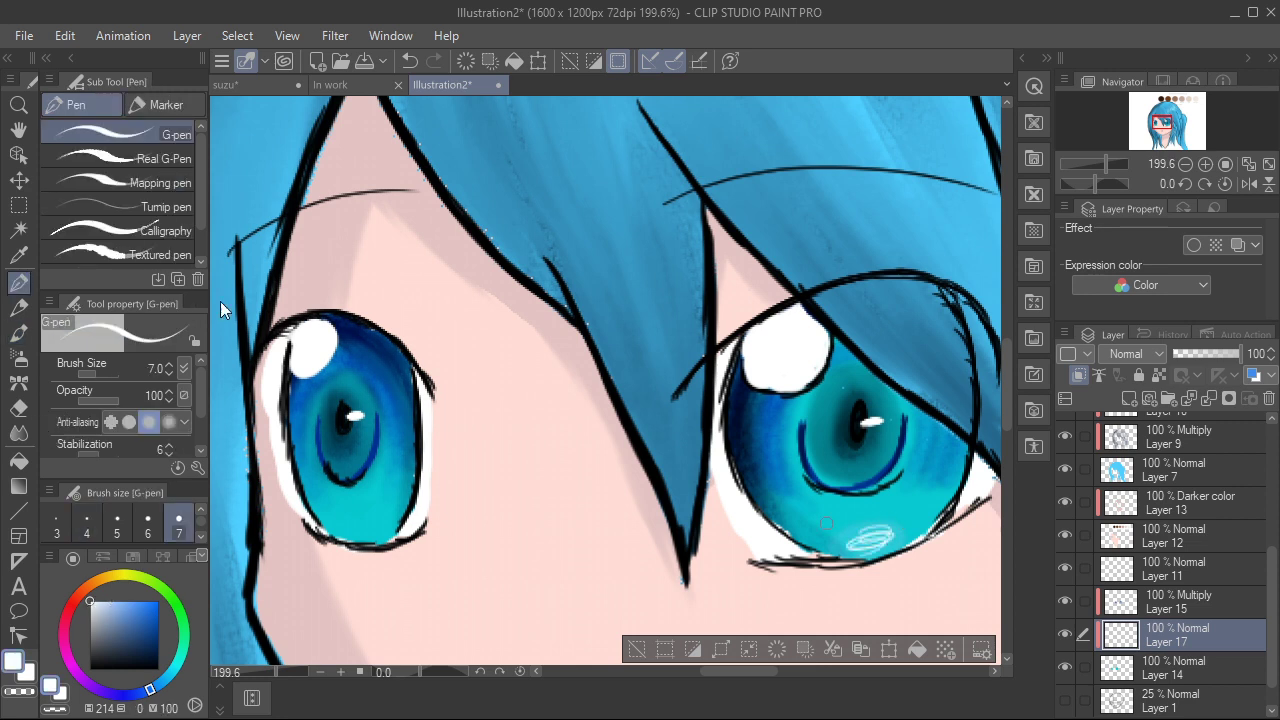
Step: Choose the Calligraphy pen and set the paint colour to pale cyan, hue 180, saturation 16, value 100
{"action": "left_click", "coordinate": [145, 182]}
{"action": "left_click", "coordinate": [150, 230]}
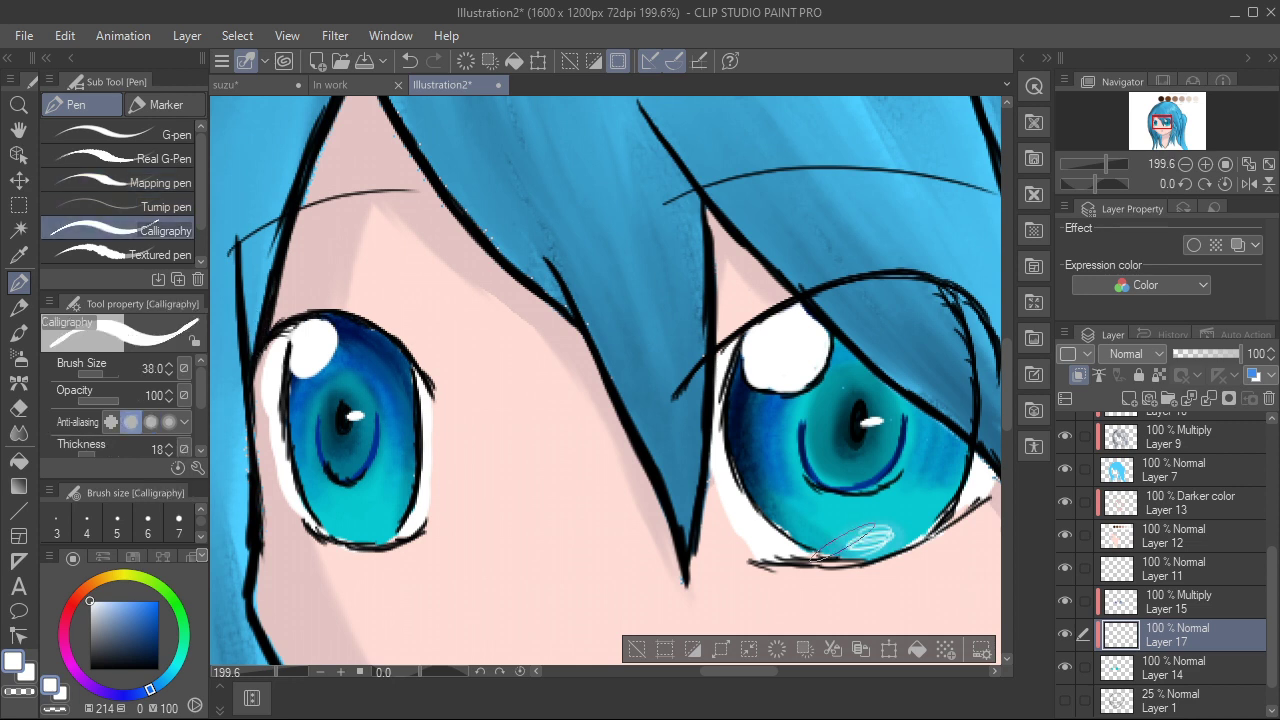
{"action": "left_click_drag", "start_coordinate": [103, 602], "coordinate": [106, 601]}
{"action": "left_click_drag", "start_coordinate": [171, 672], "coordinate": [176, 665]}
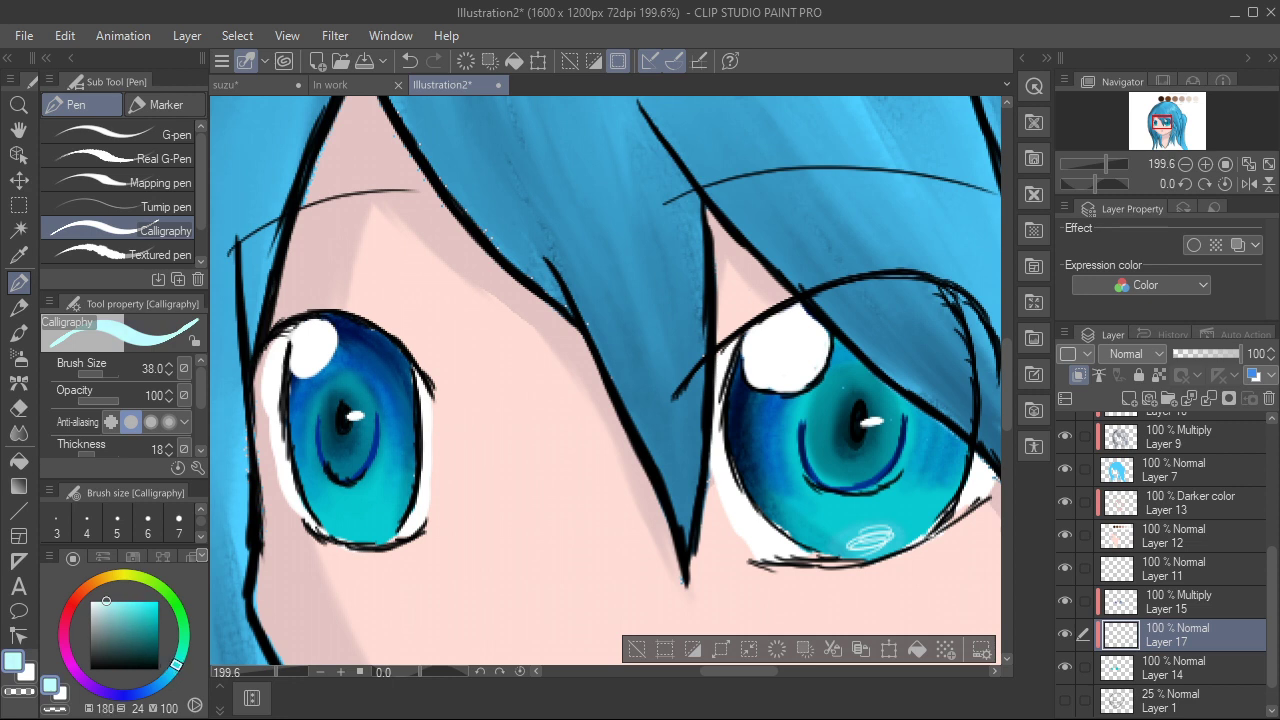
{"action": "left_click_drag", "start_coordinate": [107, 602], "coordinate": [101, 601]}
Step: Undo the white scribble and paint pale cyan highlights along the bottom of both irises with the Calligraphy pen
{"action": "mouse_move", "coordinate": [880, 528]}
{"action": "left_mouse_down"}
{"action": "mouse_move", "coordinate": [827, 562]}
{"action": "mouse_move", "coordinate": [896, 547]}
{"action": "mouse_move", "coordinate": [861, 574]}
{"action": "mouse_move", "coordinate": [817, 550]}
{"action": "mouse_move", "coordinate": [844, 534]}
{"action": "mouse_move", "coordinate": [859, 562]}
{"action": "mouse_move", "coordinate": [829, 547]}
{"action": "mouse_move", "coordinate": [864, 545]}
{"action": "mouse_move", "coordinate": [882, 557]}
{"action": "mouse_move", "coordinate": [872, 570]}
{"action": "mouse_move", "coordinate": [828, 566]}
{"action": "mouse_move", "coordinate": [869, 547]}
{"action": "mouse_move", "coordinate": [914, 550]}
{"action": "left_mouse_up"}
{"action": "key", "text": "ctrl+z"}
{"action": "key", "text": "ctrl+z"}
{"action": "key", "text": "ctrl+y"}
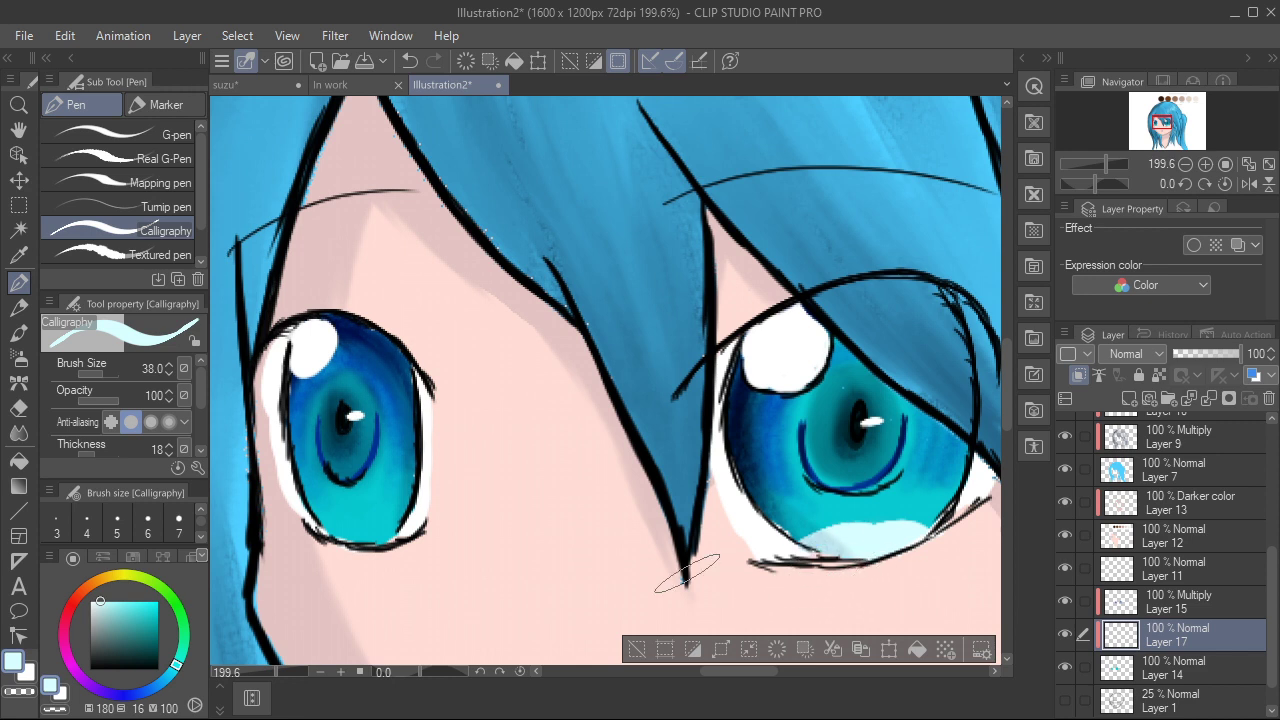
{"action": "left_click_drag", "start_coordinate": [340, 548], "coordinate": [385, 540]}
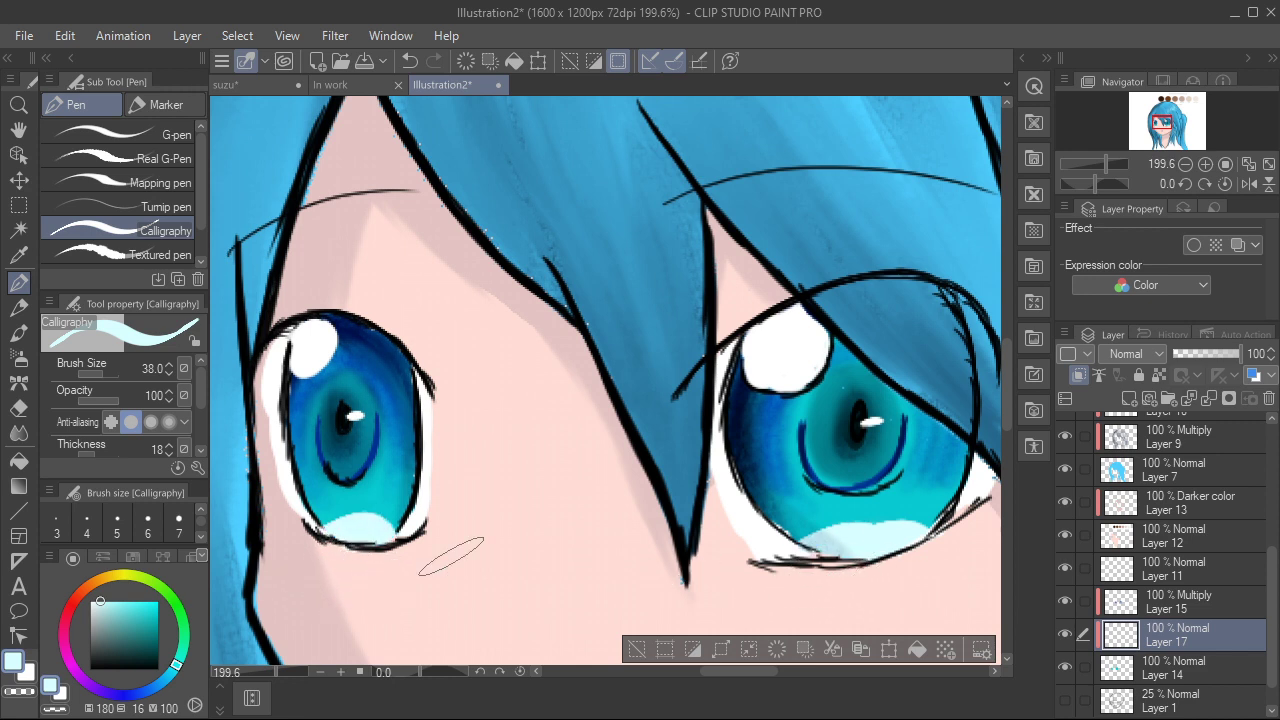
Step: Try to smudge the highlight at the bottom of the smaller iris with the Finger tip tool
{"action": "key", "text": "j"}
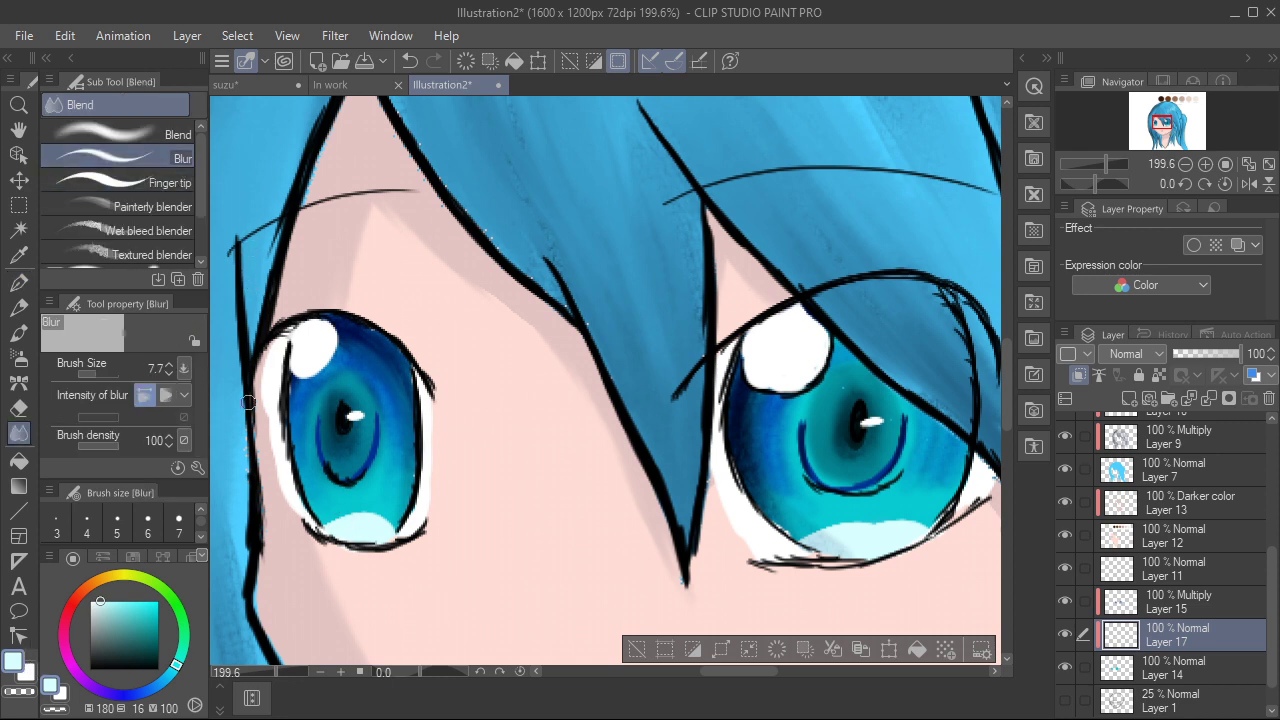
{"action": "left_click", "coordinate": [166, 183]}
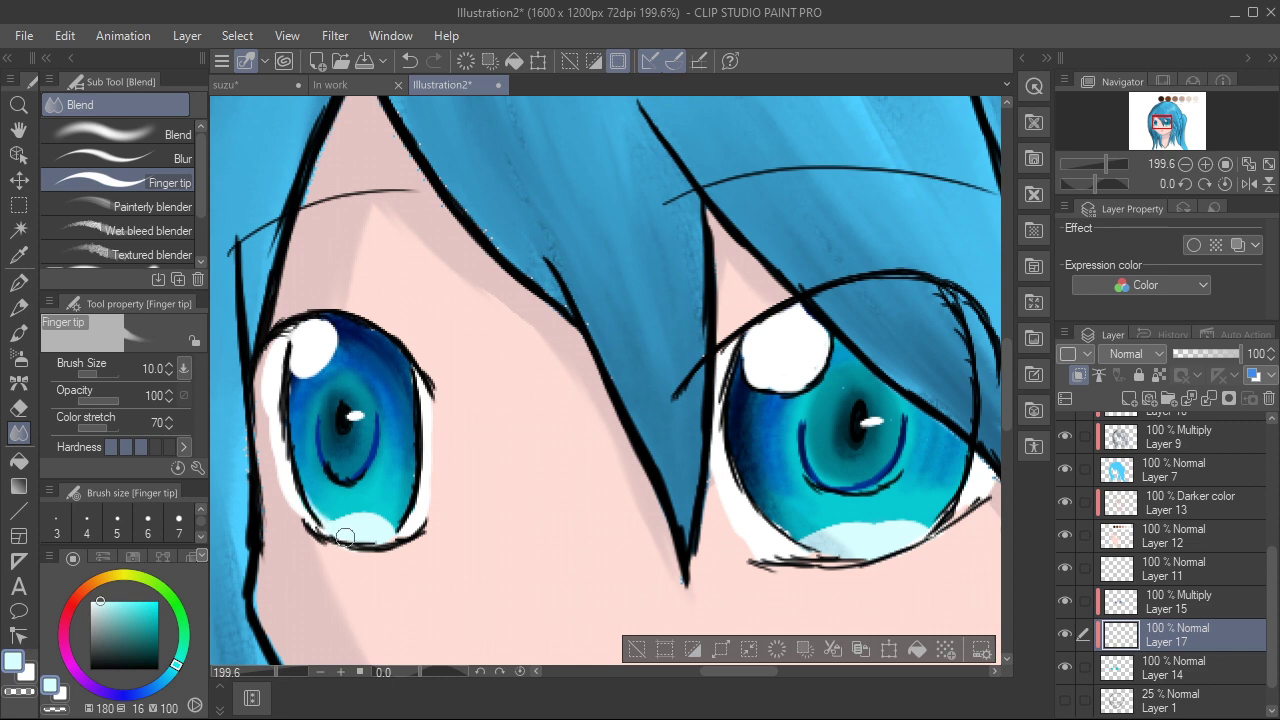
{"action": "left_click_drag", "start_coordinate": [345, 537], "coordinate": [304, 498]}
{"action": "mouse_move", "coordinate": [367, 529]}
{"action": "left_mouse_down"}
{"action": "mouse_move", "coordinate": [407, 509]}
{"action": "mouse_move", "coordinate": [380, 539]}
{"action": "mouse_move", "coordinate": [388, 510]}
{"action": "mouse_move", "coordinate": [315, 513]}
{"action": "left_mouse_up"}
{"action": "key", "text": "ctrl+z"}
{"action": "left_click_drag", "start_coordinate": [326, 516], "coordinate": [396, 540]}
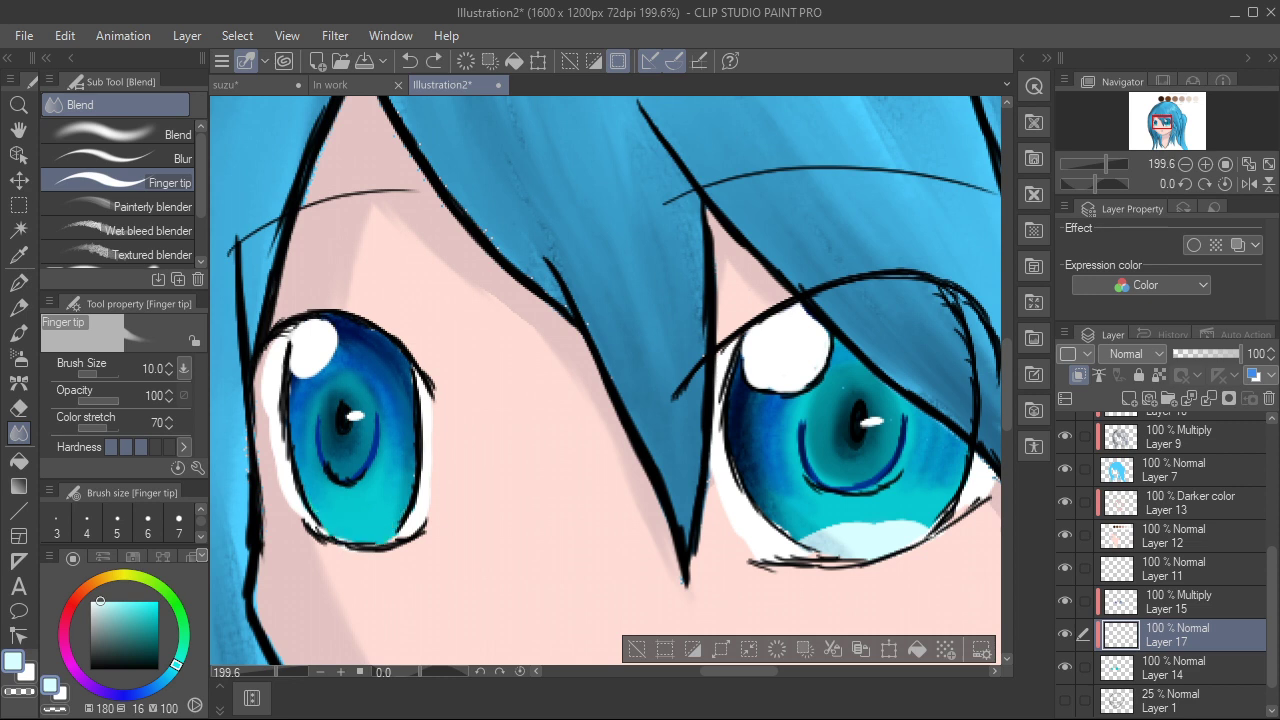
Step: Undo the smudging and the Calligraphy highlights in both irises
{"action": "key", "text": "ctrl+z"}
{"action": "key", "text": "ctrl+z"}
{"action": "key", "text": "ctrl+z"}
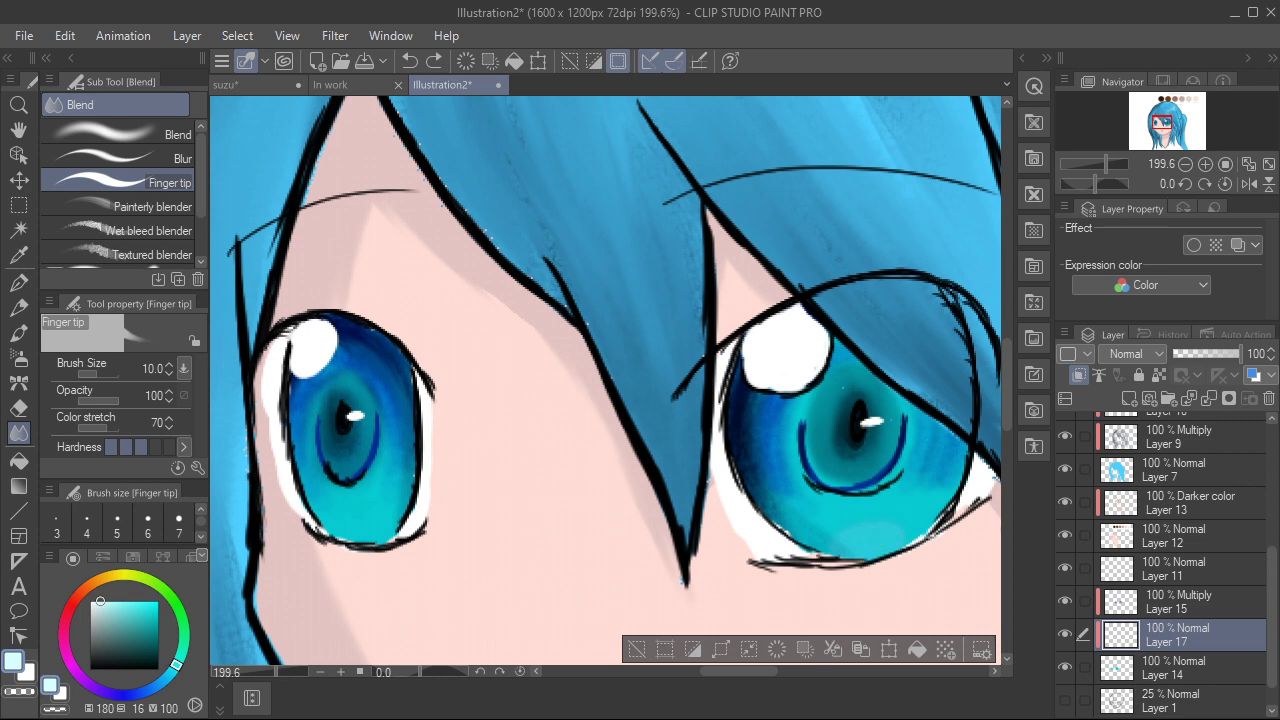
{"action": "key", "text": "b"}
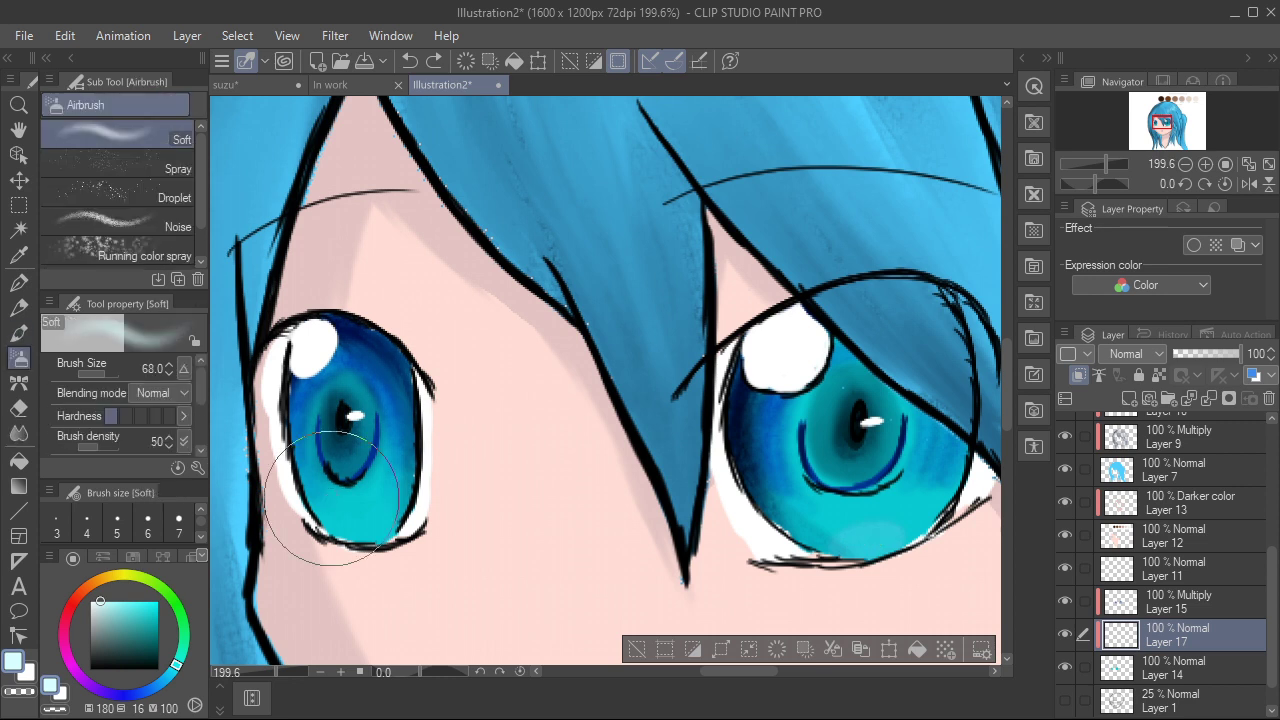
{"action": "key", "text": "b"}
{"action": "key", "text": "b"}
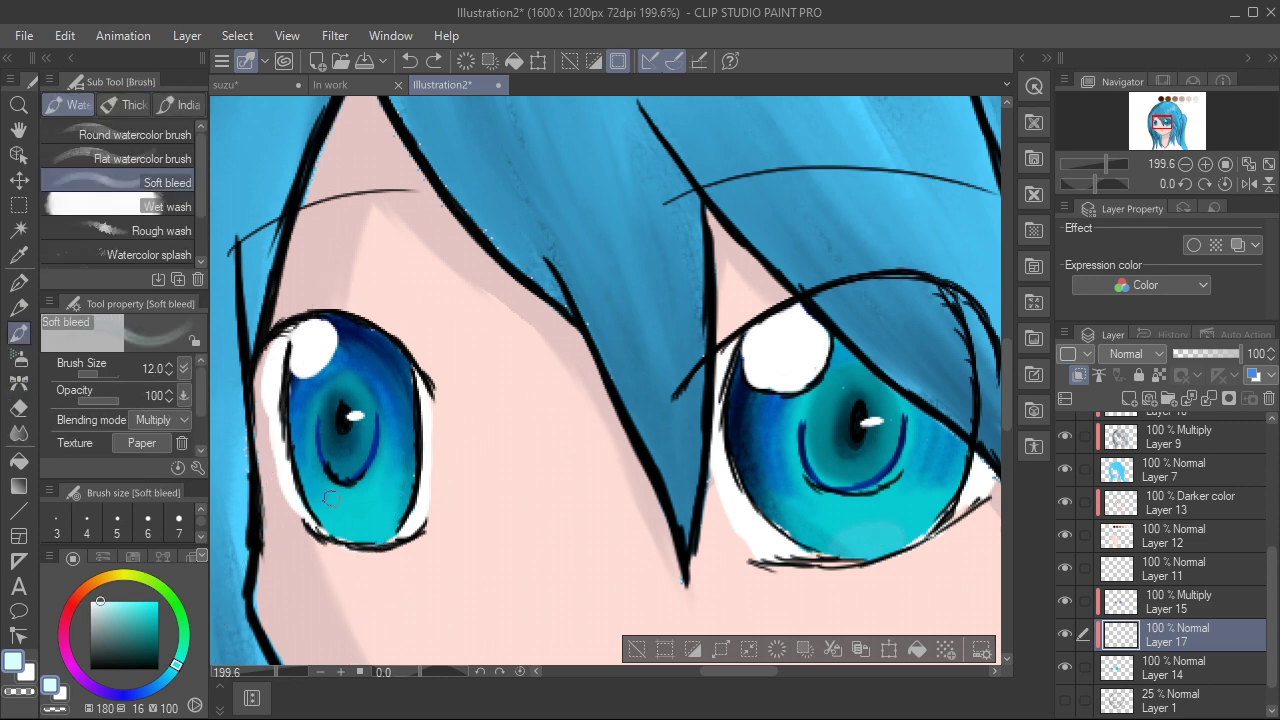
{"action": "key", "text": "p"}
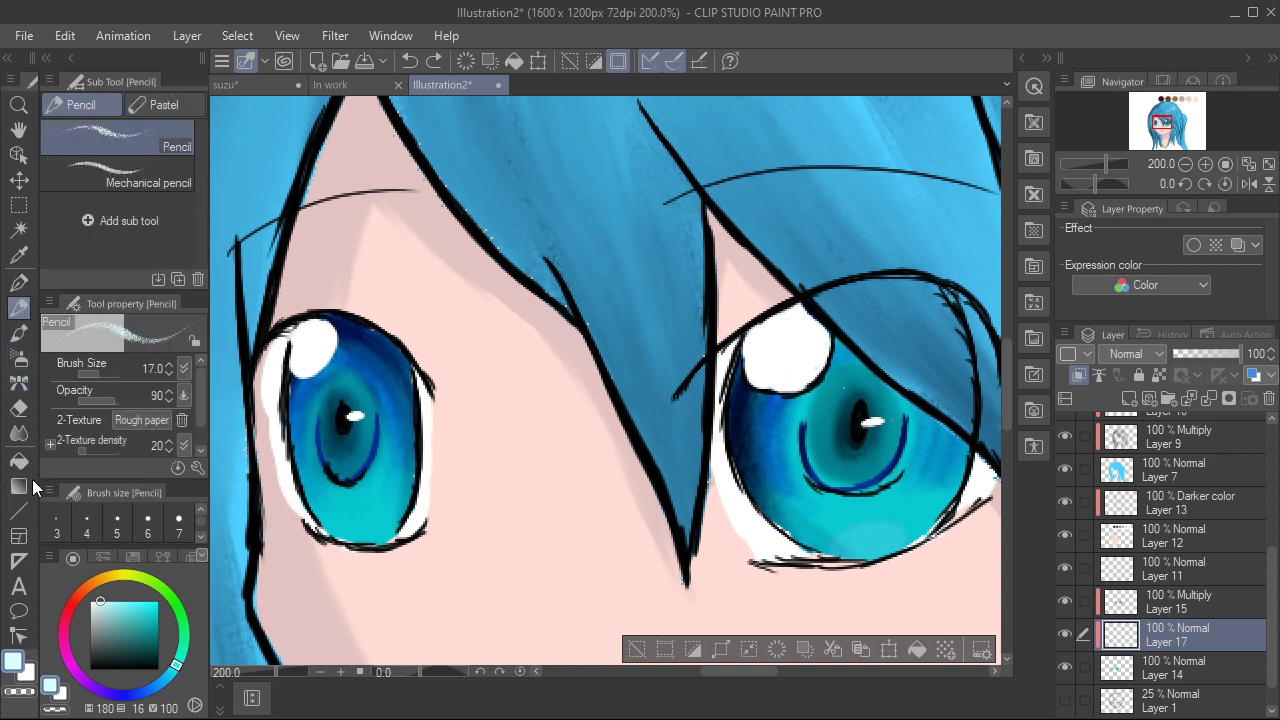
{"action": "key", "text": "b"}
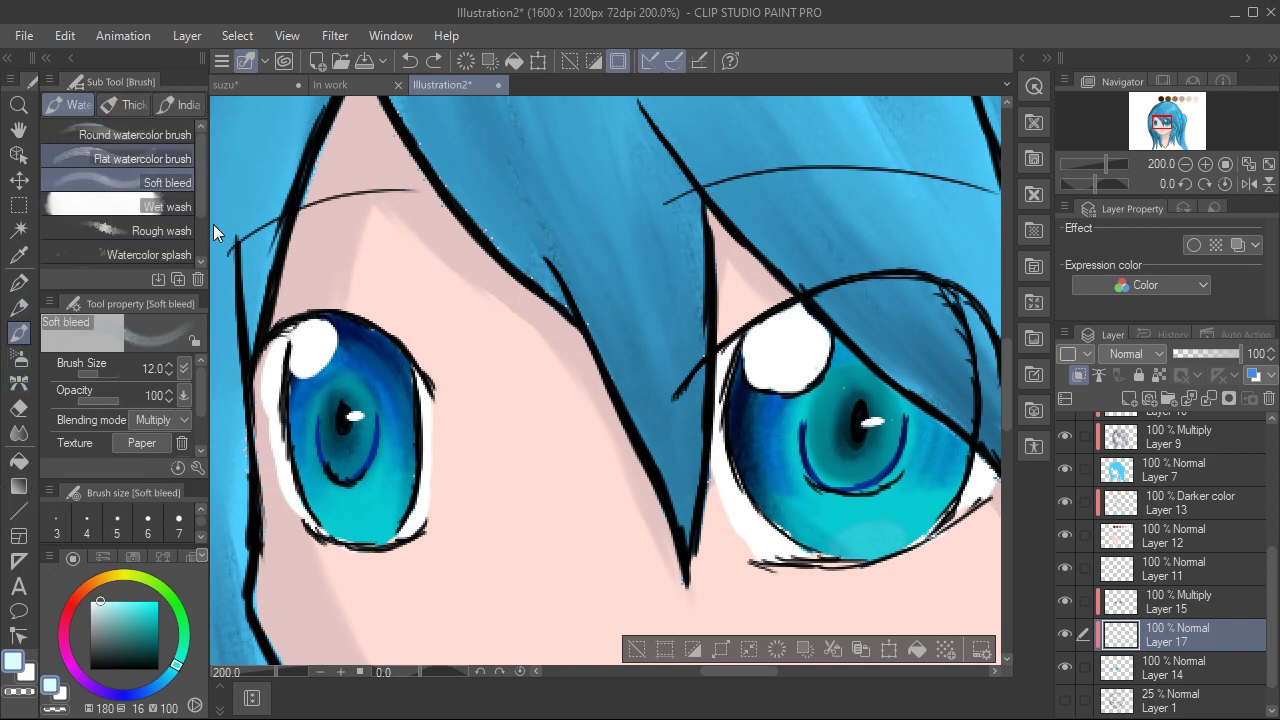
{"action": "left_click", "coordinate": [140, 158]}
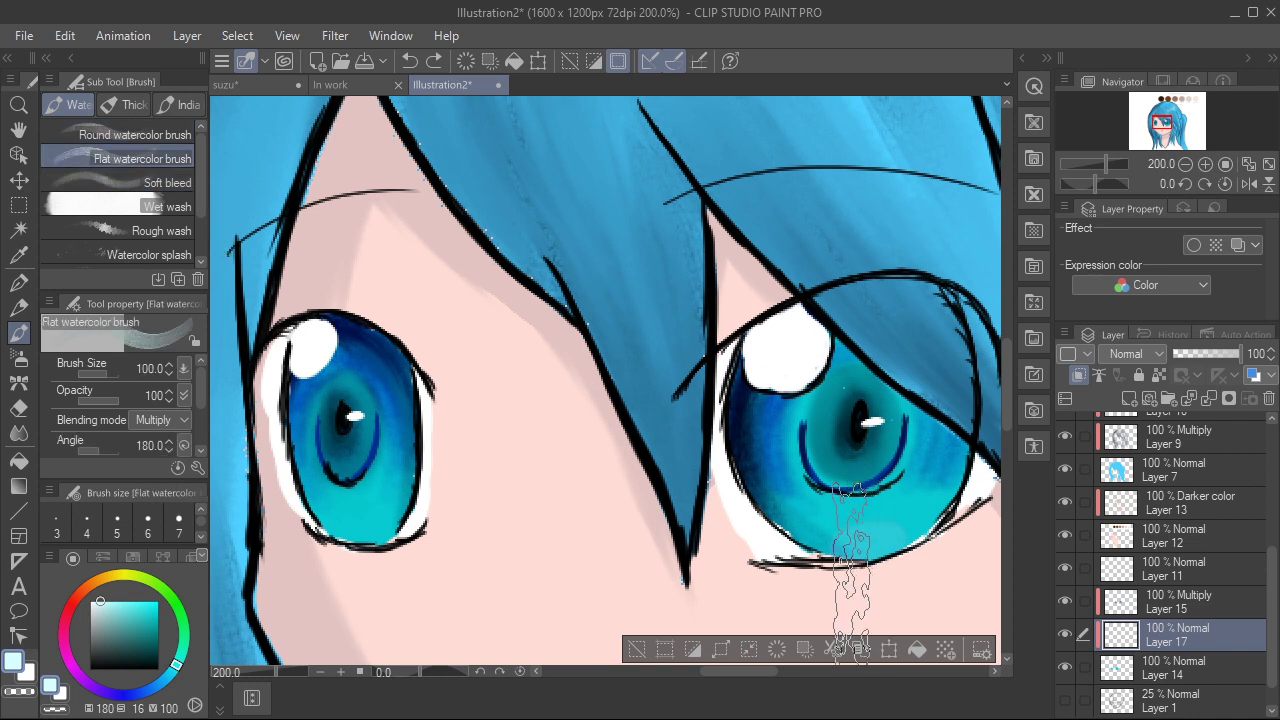
Step: Paint pale cyan highlights along the bottom of both irises with the Real G-Pen at size 25
{"action": "key", "text": "p"}
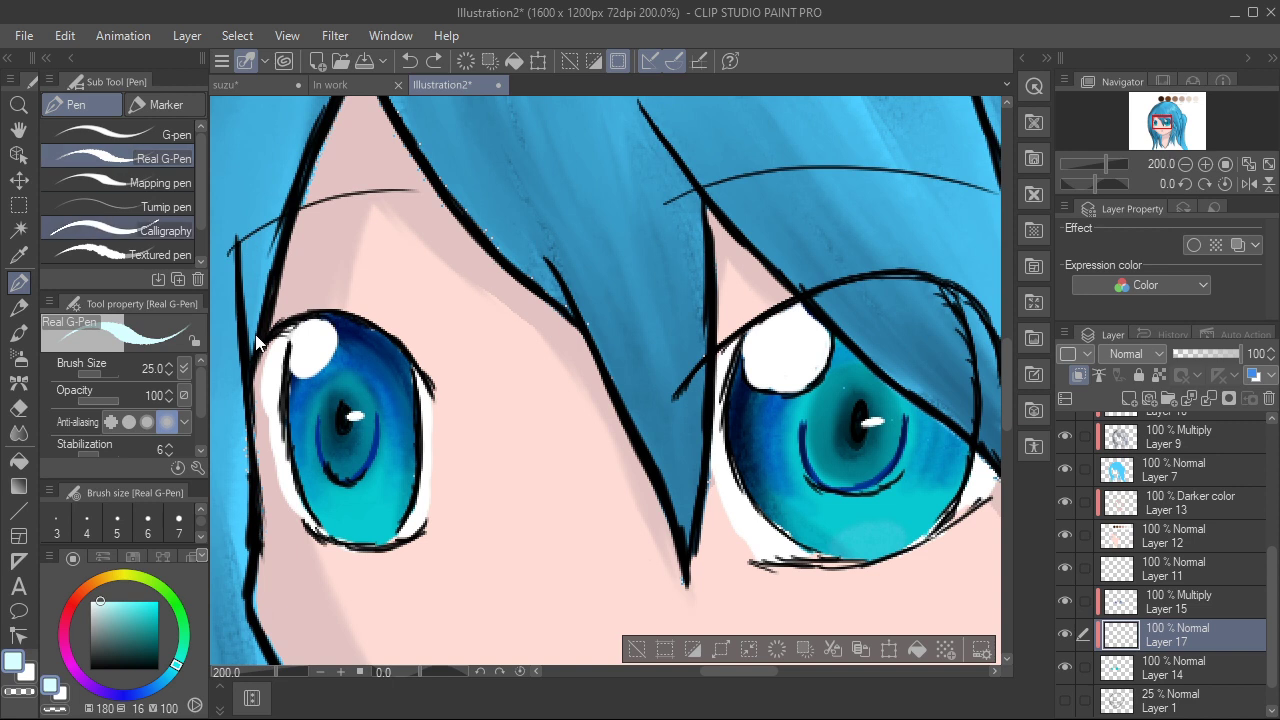
{"action": "mouse_move", "coordinate": [875, 548]}
{"action": "left_mouse_down"}
{"action": "mouse_move", "coordinate": [844, 568]}
{"action": "mouse_move", "coordinate": [881, 548]}
{"action": "mouse_move", "coordinate": [864, 573]}
{"action": "mouse_move", "coordinate": [844, 568]}
{"action": "mouse_move", "coordinate": [888, 540]}
{"action": "mouse_move", "coordinate": [898, 555]}
{"action": "mouse_move", "coordinate": [864, 570]}
{"action": "mouse_move", "coordinate": [831, 562]}
{"action": "mouse_move", "coordinate": [865, 555]}
{"action": "left_mouse_up"}
{"action": "mouse_move", "coordinate": [350, 548]}
{"action": "left_mouse_down"}
{"action": "mouse_move", "coordinate": [368, 535]}
{"action": "mouse_move", "coordinate": [317, 543]}
{"action": "mouse_move", "coordinate": [383, 540]}
{"action": "mouse_move", "coordinate": [345, 550]}
{"action": "mouse_move", "coordinate": [365, 540]}
{"action": "left_mouse_up"}
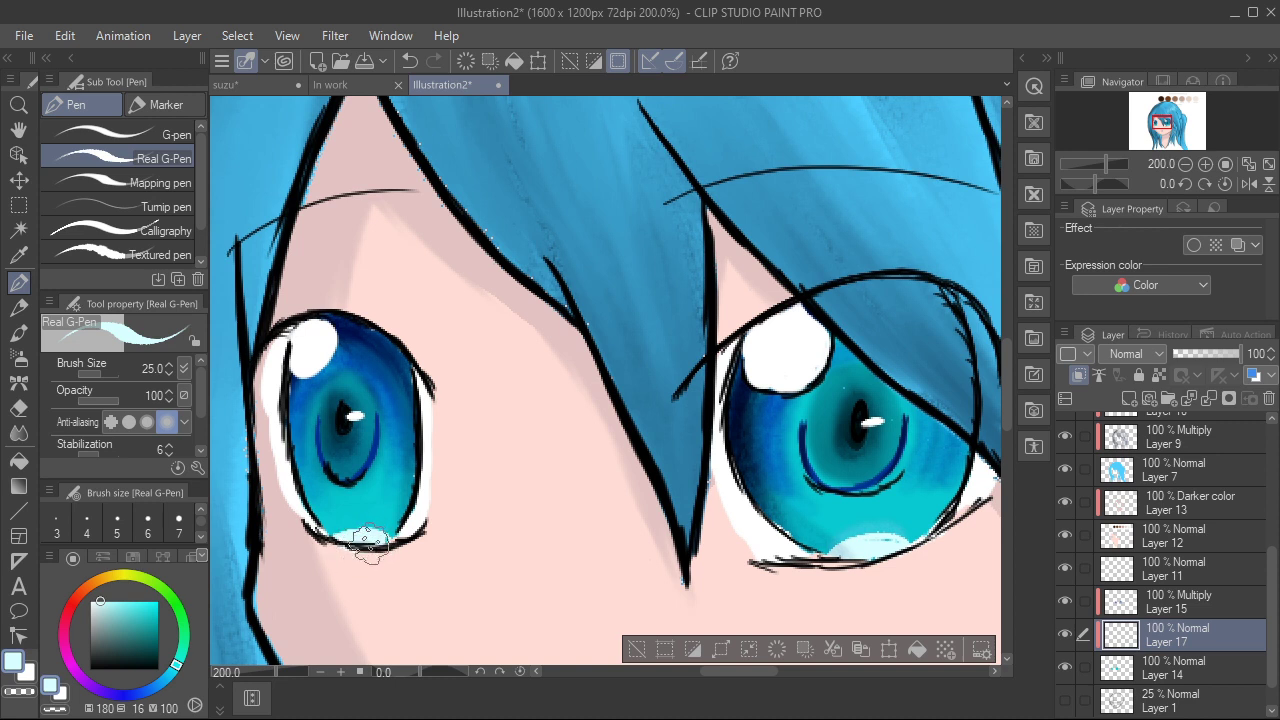
Step: Smudge the larger iris's bottom highlight outward and up along both sides of the iris with the Finger tip tool
{"action": "left_click", "coordinate": [18, 432]}
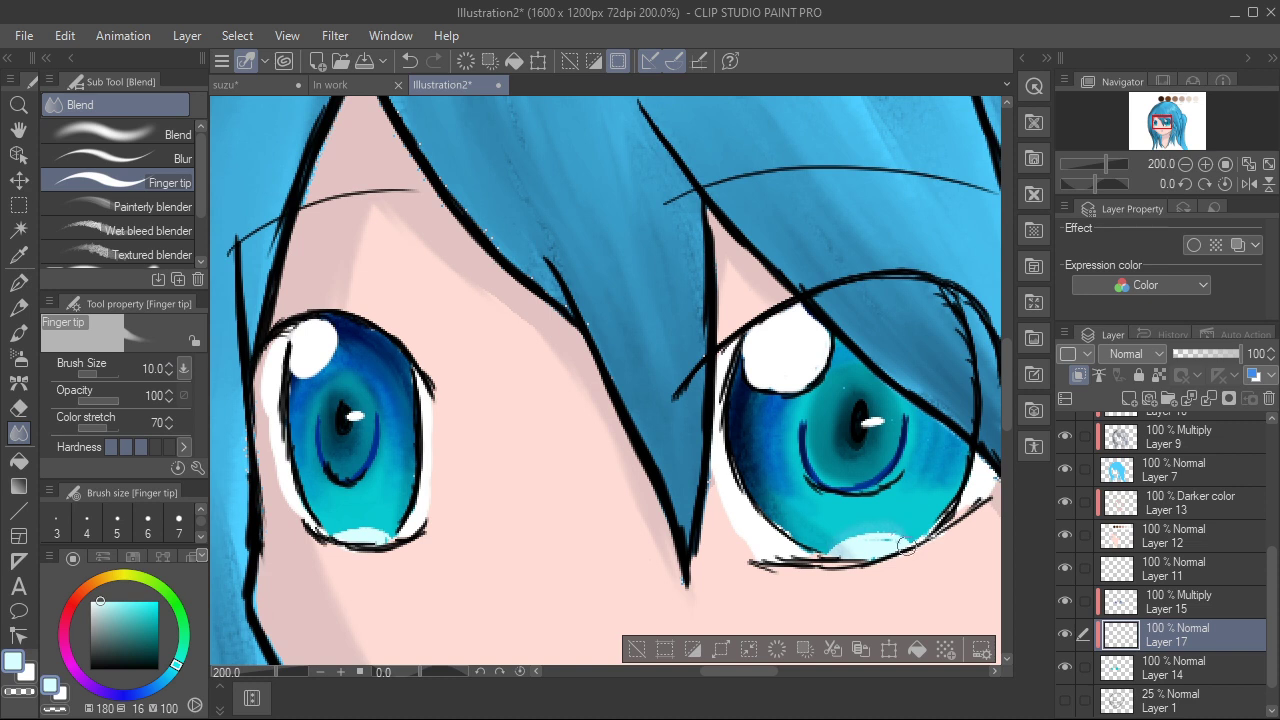
{"action": "mouse_move", "coordinate": [903, 545]}
{"action": "left_mouse_down"}
{"action": "mouse_move", "coordinate": [902, 534]}
{"action": "mouse_move", "coordinate": [880, 541]}
{"action": "mouse_move", "coordinate": [906, 532]}
{"action": "mouse_move", "coordinate": [872, 548]}
{"action": "mouse_move", "coordinate": [954, 508]}
{"action": "left_mouse_up"}
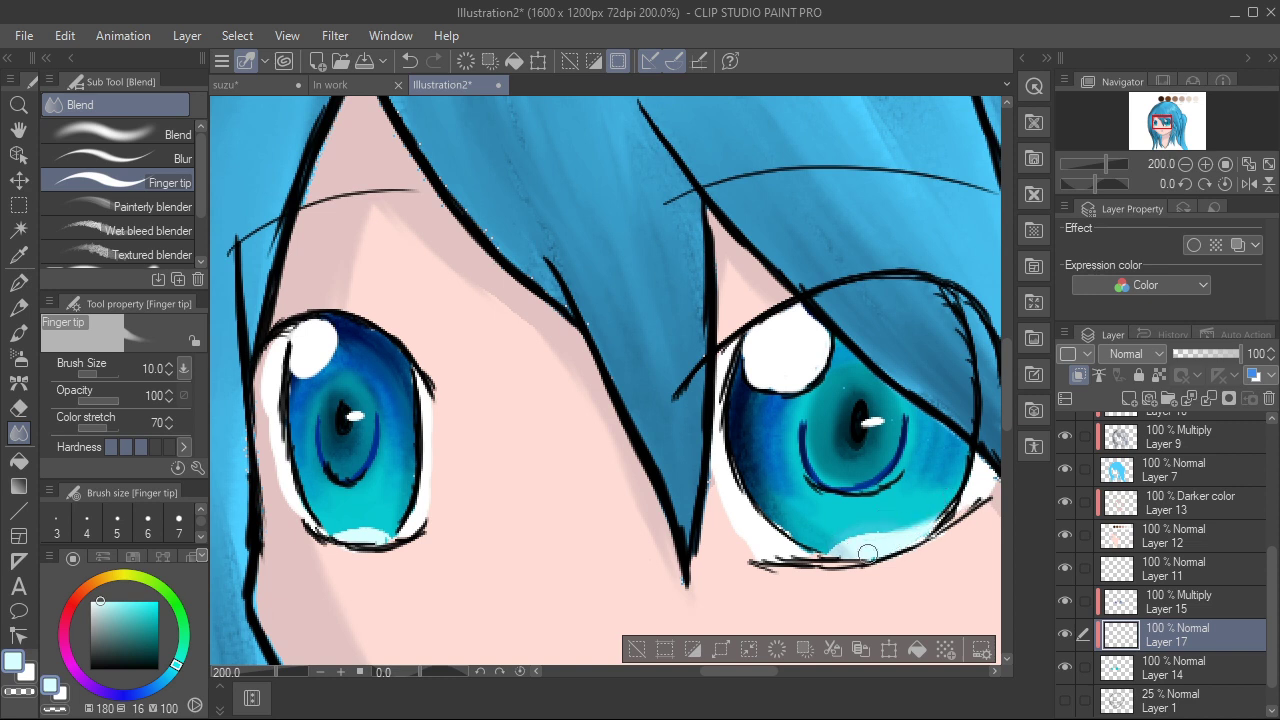
{"action": "mouse_move", "coordinate": [868, 553]}
{"action": "left_mouse_down"}
{"action": "mouse_move", "coordinate": [838, 555]}
{"action": "mouse_move", "coordinate": [862, 544]}
{"action": "mouse_move", "coordinate": [824, 531]}
{"action": "mouse_move", "coordinate": [764, 537]}
{"action": "mouse_move", "coordinate": [864, 544]}
{"action": "mouse_move", "coordinate": [849, 531]}
{"action": "mouse_move", "coordinate": [790, 534]}
{"action": "mouse_move", "coordinate": [803, 543]}
{"action": "mouse_move", "coordinate": [783, 526]}
{"action": "mouse_move", "coordinate": [897, 535]}
{"action": "mouse_move", "coordinate": [898, 546]}
{"action": "mouse_move", "coordinate": [962, 489]}
{"action": "mouse_move", "coordinate": [929, 499]}
{"action": "mouse_move", "coordinate": [917, 536]}
{"action": "mouse_move", "coordinate": [940, 511]}
{"action": "mouse_move", "coordinate": [923, 545]}
{"action": "mouse_move", "coordinate": [936, 502]}
{"action": "mouse_move", "coordinate": [916, 537]}
{"action": "mouse_move", "coordinate": [964, 470]}
{"action": "left_mouse_up"}
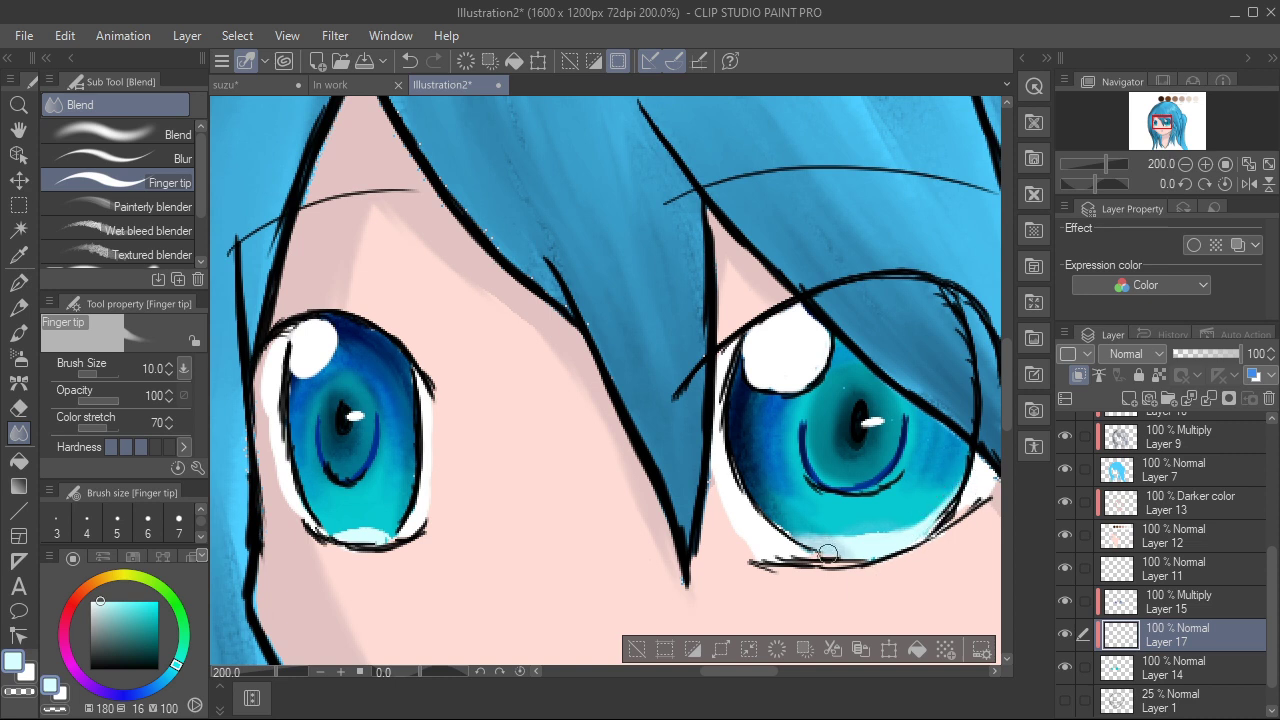
{"action": "left_click_drag", "start_coordinate": [793, 532], "coordinate": [758, 504]}
{"action": "mouse_move", "coordinate": [898, 533]}
{"action": "left_mouse_down"}
{"action": "mouse_move", "coordinate": [932, 515]}
{"action": "mouse_move", "coordinate": [967, 461]}
{"action": "left_mouse_up"}
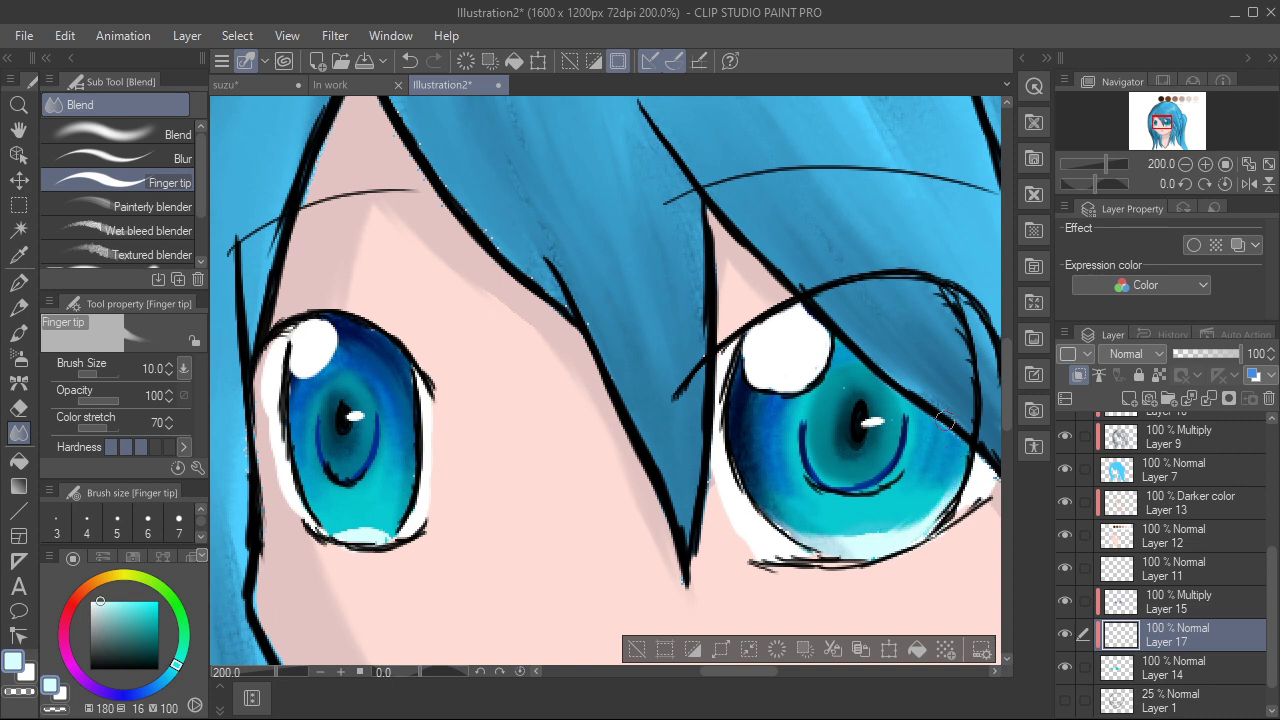
Step: Smudge the smaller iris's bottom highlight along its lower edge with the Finger tip tool and touch it up with Blur
{"action": "left_click", "coordinate": [154, 132]}
{"action": "left_click", "coordinate": [166, 155]}
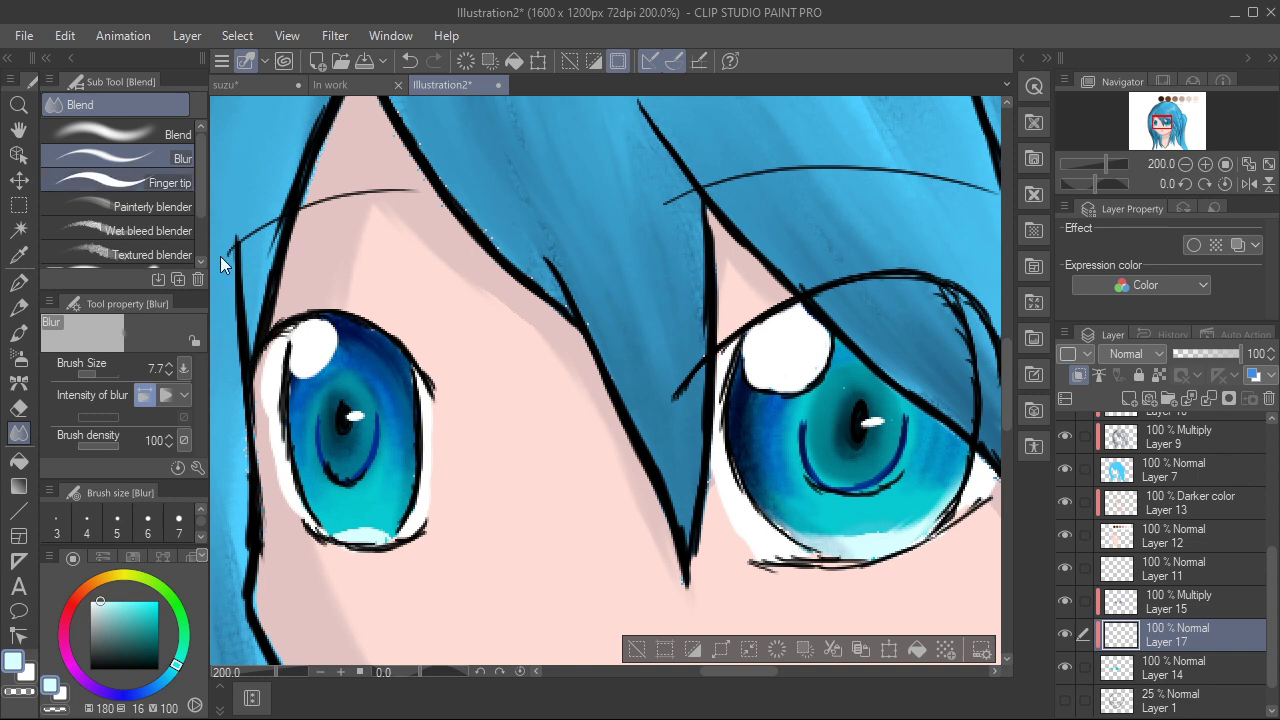
{"action": "left_click", "coordinate": [160, 182]}
{"action": "mouse_move", "coordinate": [372, 538]}
{"action": "left_mouse_down"}
{"action": "mouse_move", "coordinate": [404, 523]}
{"action": "mouse_move", "coordinate": [370, 526]}
{"action": "mouse_move", "coordinate": [404, 517]}
{"action": "mouse_move", "coordinate": [380, 538]}
{"action": "mouse_move", "coordinate": [413, 509]}
{"action": "mouse_move", "coordinate": [390, 525]}
{"action": "mouse_move", "coordinate": [400, 494]}
{"action": "left_mouse_up"}
{"action": "mouse_move", "coordinate": [320, 528]}
{"action": "left_mouse_down"}
{"action": "mouse_move", "coordinate": [357, 538]}
{"action": "mouse_move", "coordinate": [306, 507]}
{"action": "mouse_move", "coordinate": [310, 488]}
{"action": "mouse_move", "coordinate": [323, 493]}
{"action": "mouse_move", "coordinate": [296, 468]}
{"action": "mouse_move", "coordinate": [352, 537]}
{"action": "left_mouse_up"}
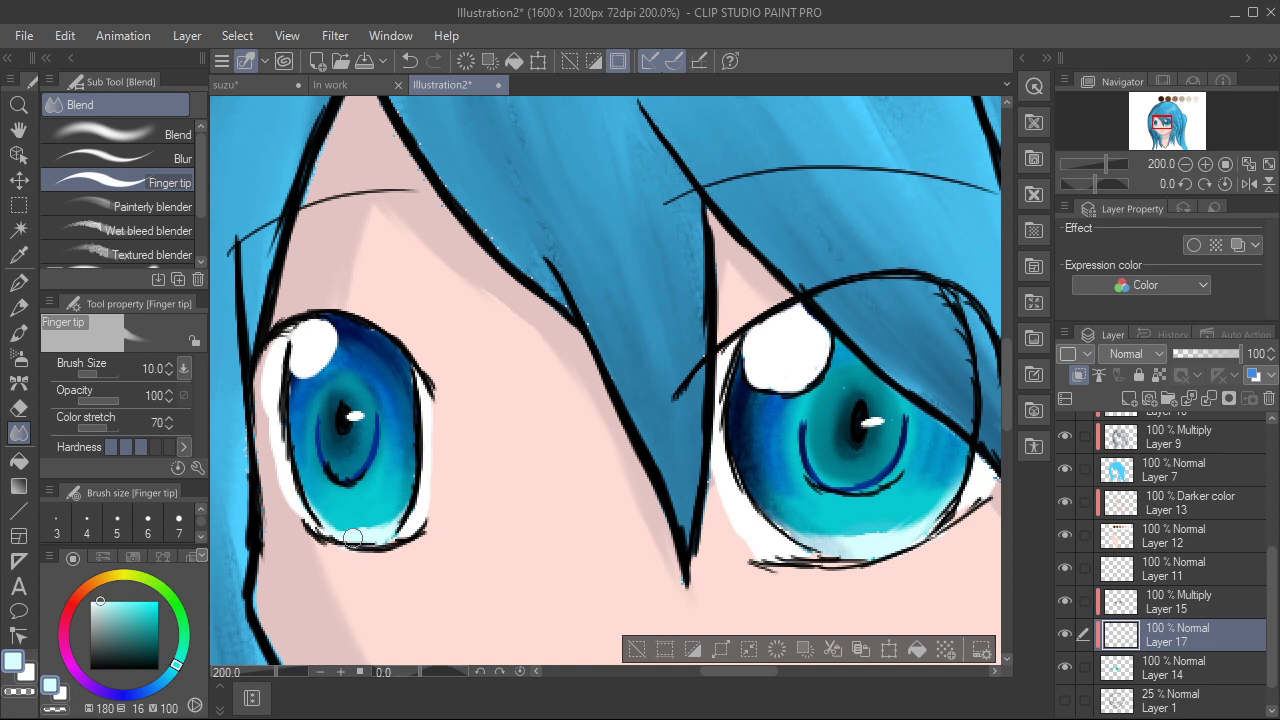
{"action": "left_click", "coordinate": [170, 158]}
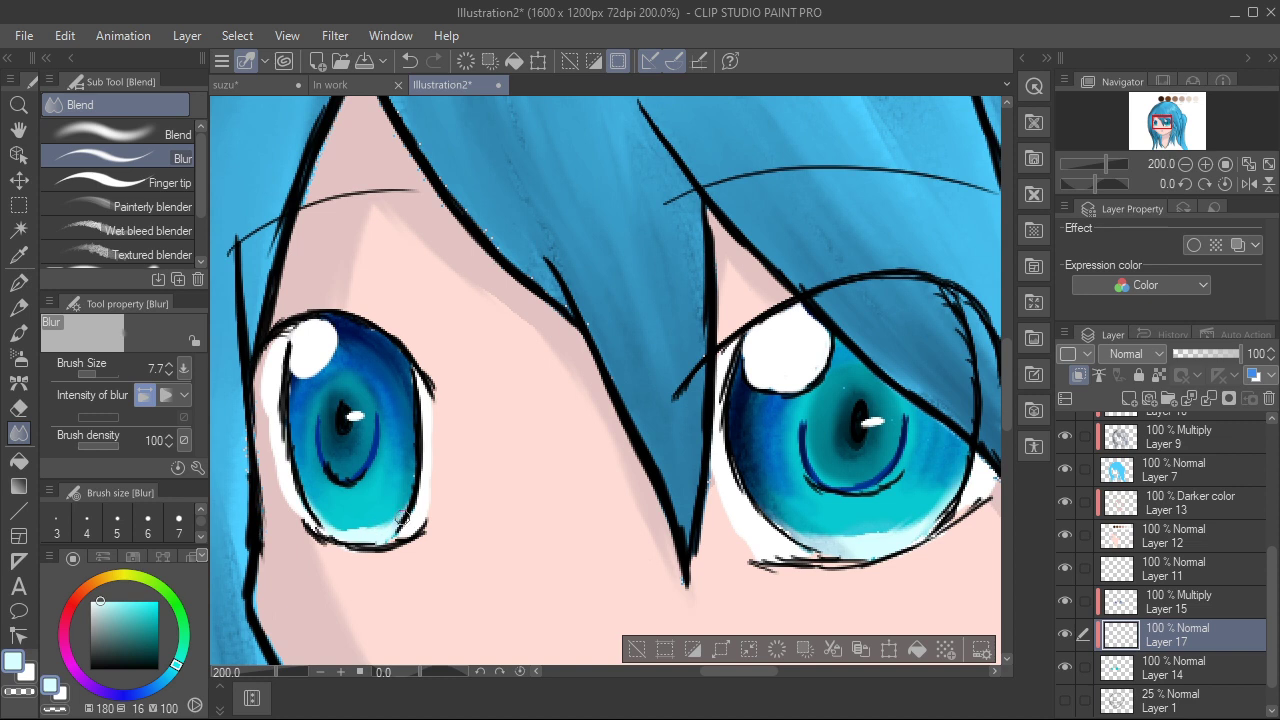
Step: On Layer 16, add two small white sparkle dots to the lower part of each iris with the G-pen at size 7
{"action": "scroll", "coordinate": [1165, 560], "scroll_direction": "up", "scroll_amount": 5}
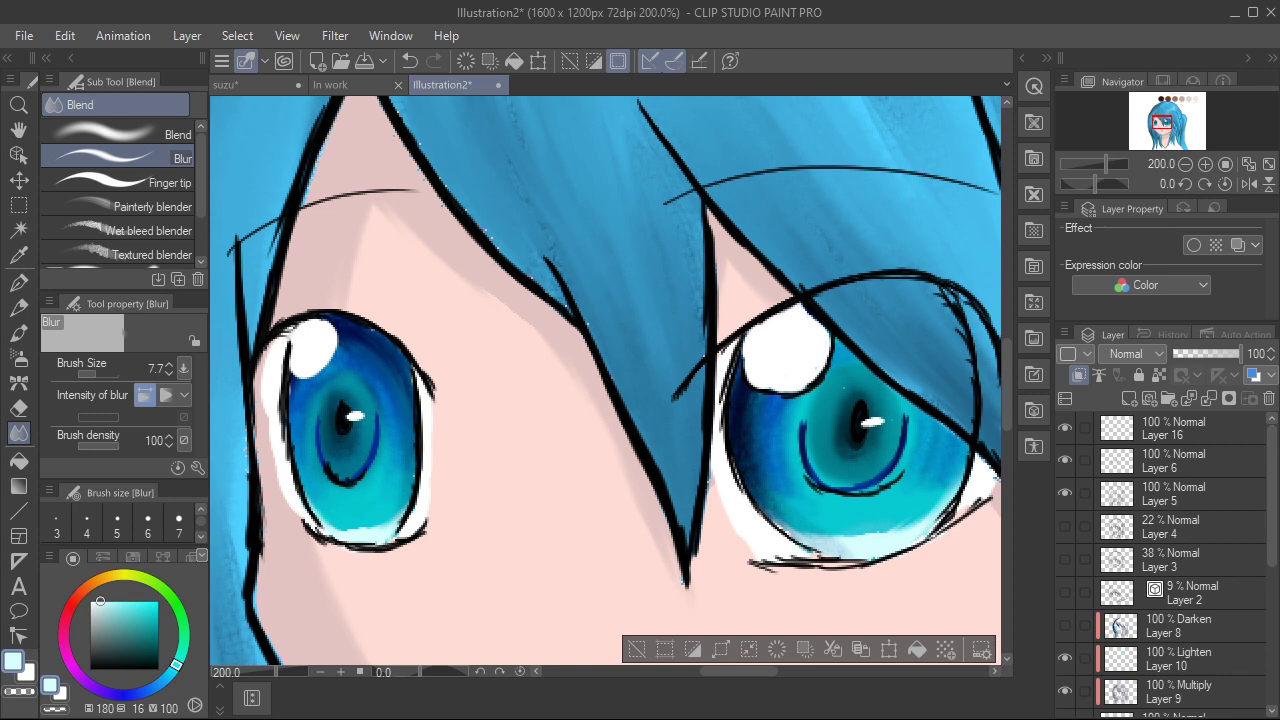
{"action": "left_click", "coordinate": [1190, 428]}
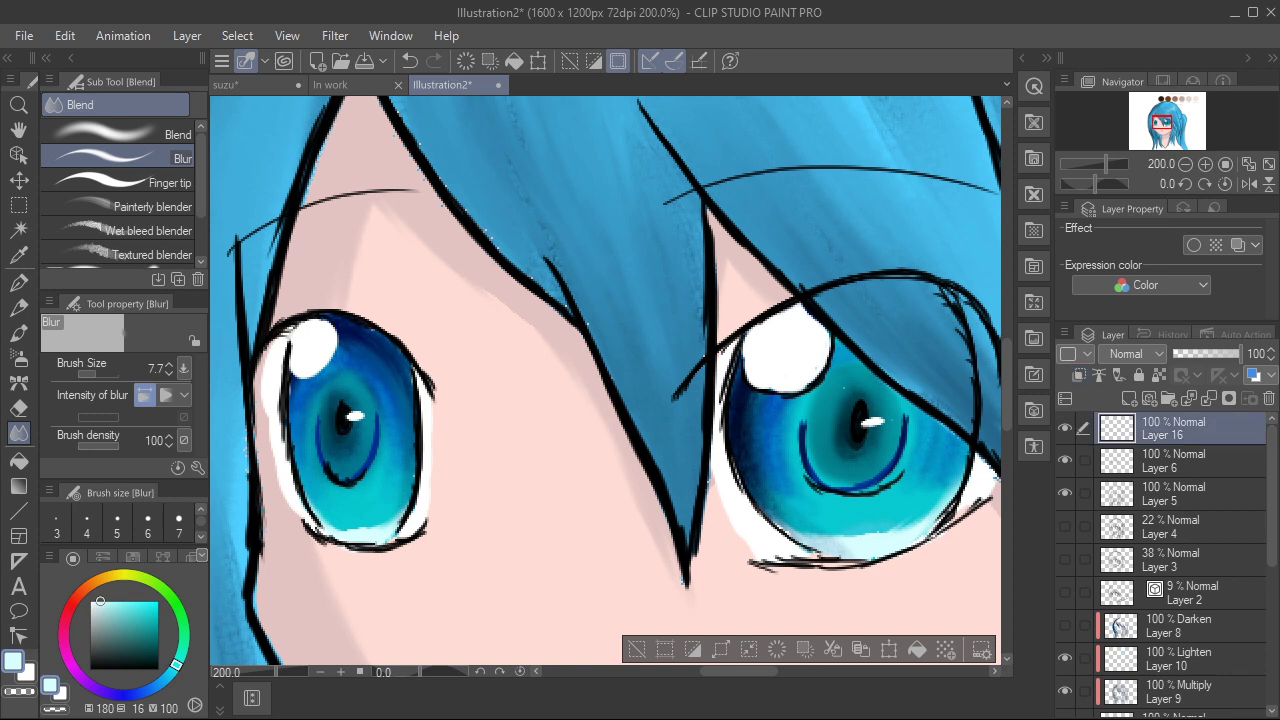
{"action": "left_click", "coordinate": [91, 602]}
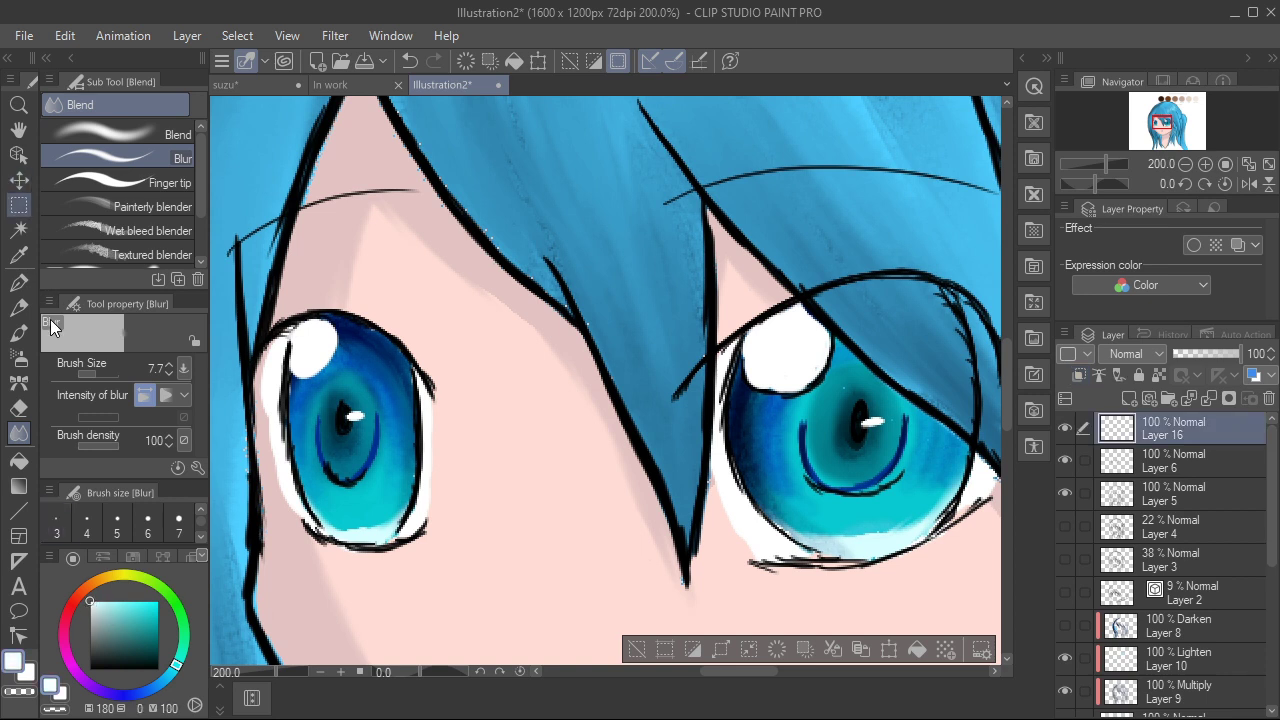
{"action": "key", "text": "p"}
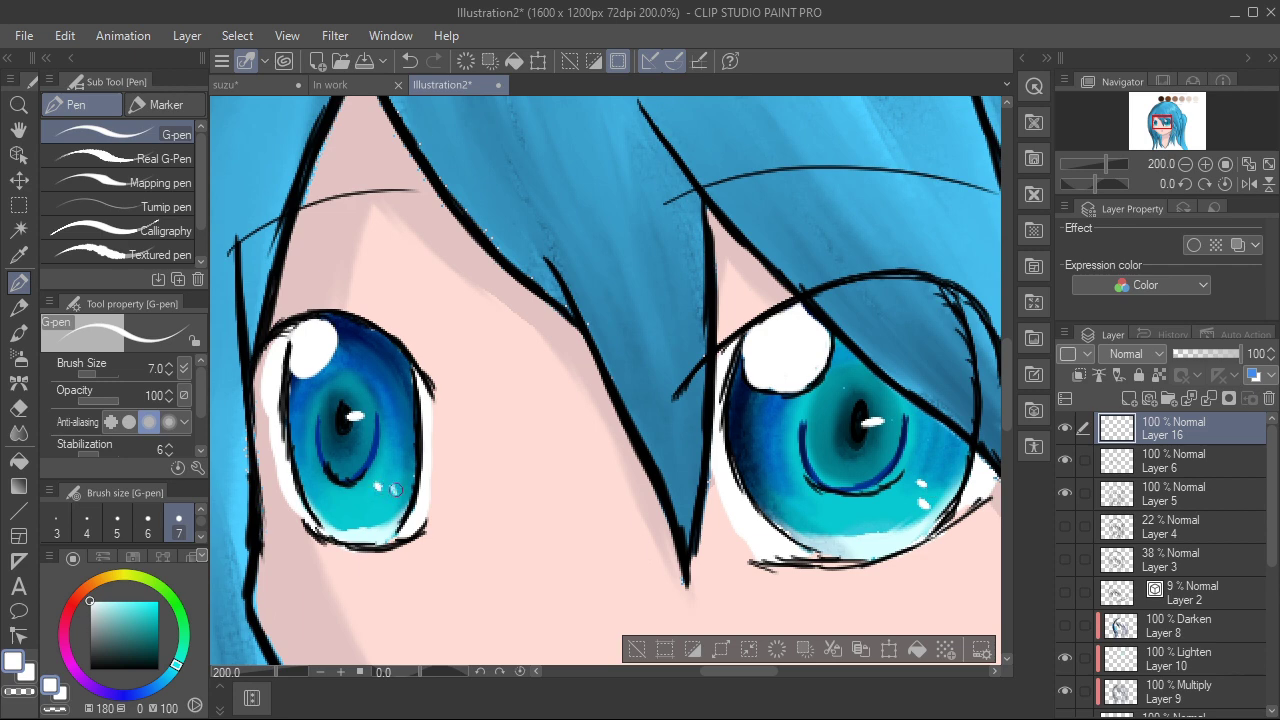
Step: Compare the eyes with the Layer 6 line art hidden and shown, and review the whole face
{"action": "left_click", "coordinate": [1065, 461]}
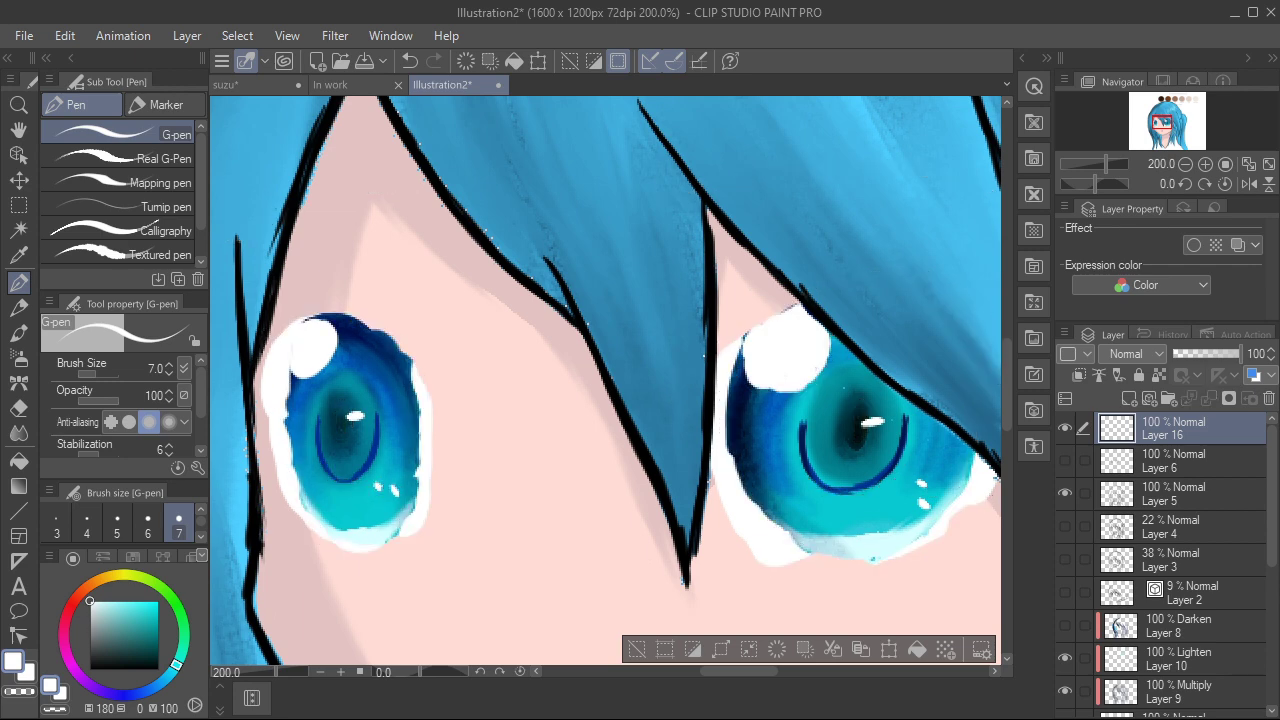
{"action": "left_click", "coordinate": [1064, 459]}
{"action": "left_click", "coordinate": [1064, 459]}
{"action": "left_click", "coordinate": [1064, 459]}
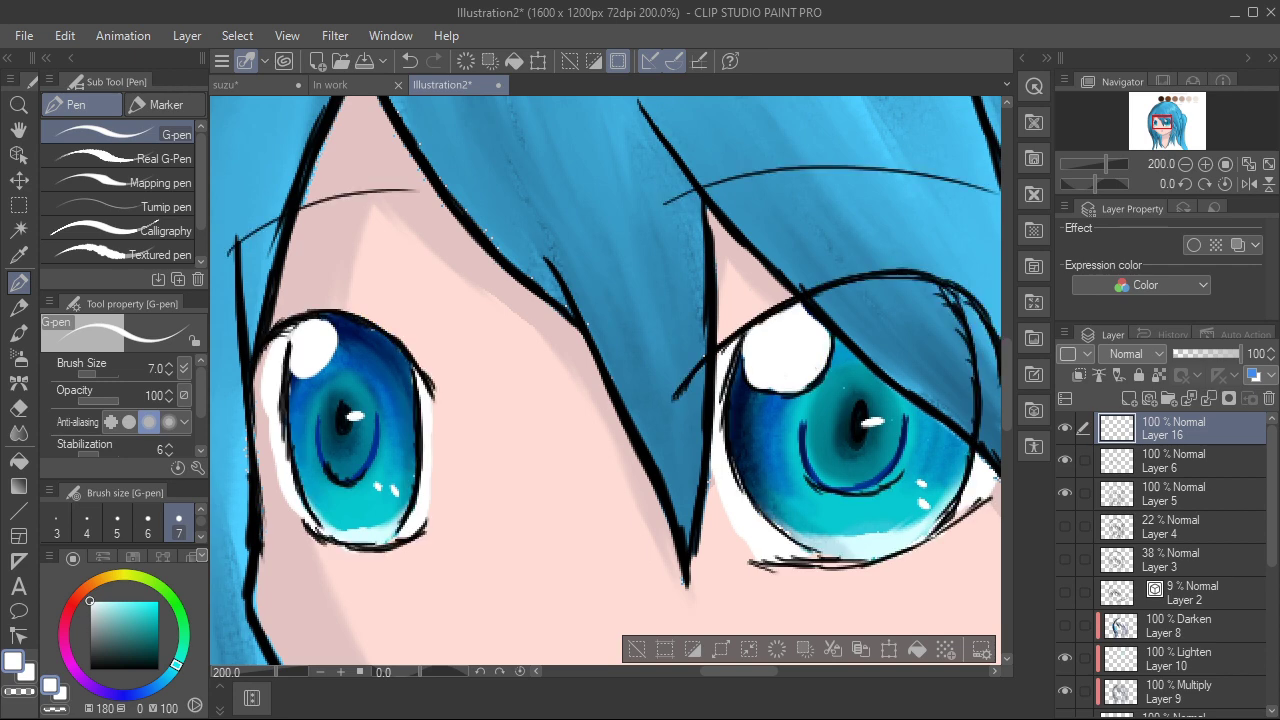
{"action": "scroll", "coordinate": [724, 405], "scroll_direction": "down", "scroll_amount": 4}
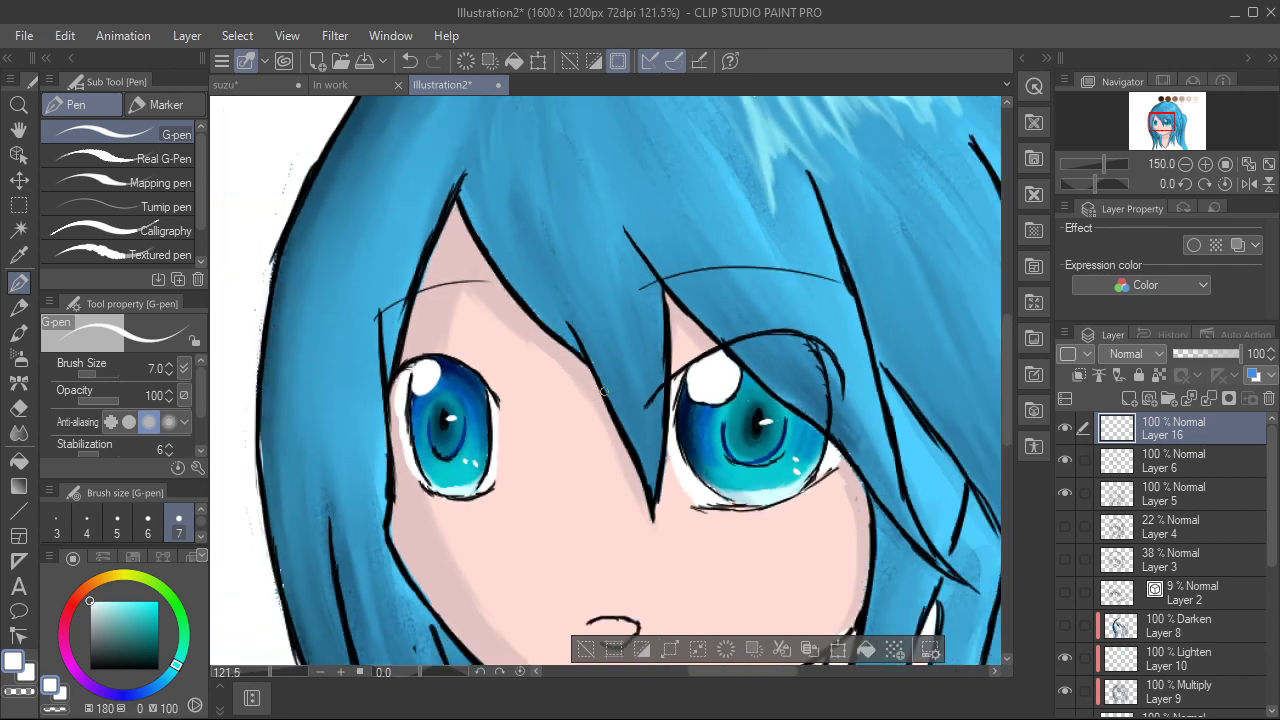
Step: Hide the Paper layer to check the face and eyes for unpainted areas
{"action": "scroll", "coordinate": [626, 432], "scroll_direction": "down", "scroll_amount": 2}
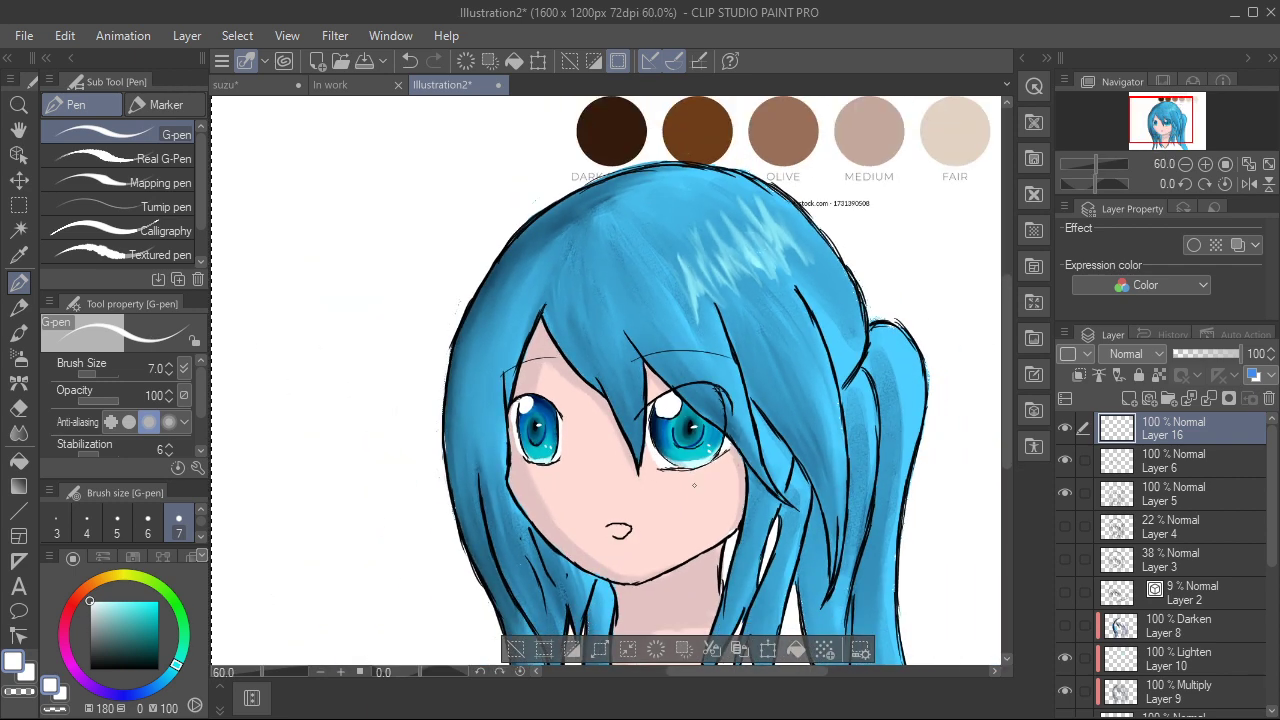
{"action": "scroll", "coordinate": [684, 501], "scroll_direction": "up", "scroll_amount": 3}
{"action": "scroll", "coordinate": [684, 501], "scroll_direction": "down", "scroll_amount": 2}
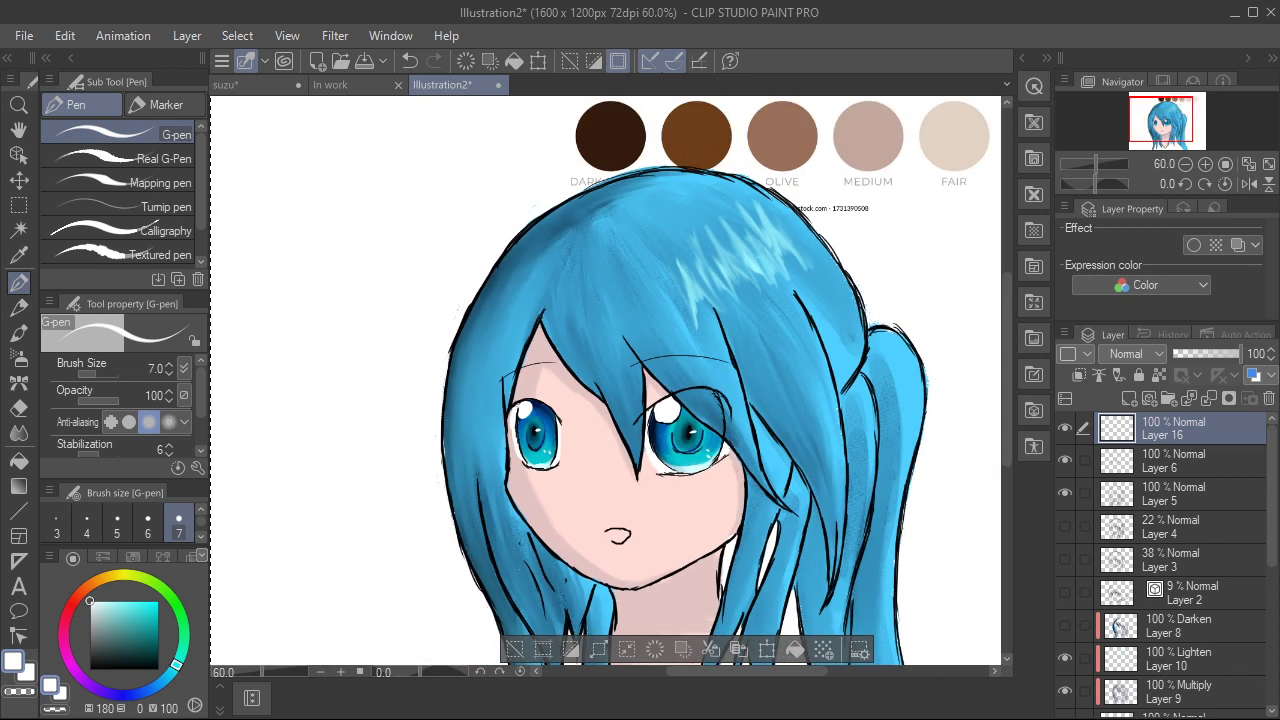
{"action": "scroll", "coordinate": [1165, 560], "scroll_direction": "down", "scroll_amount": 5}
{"action": "left_click", "coordinate": [1064, 700]}
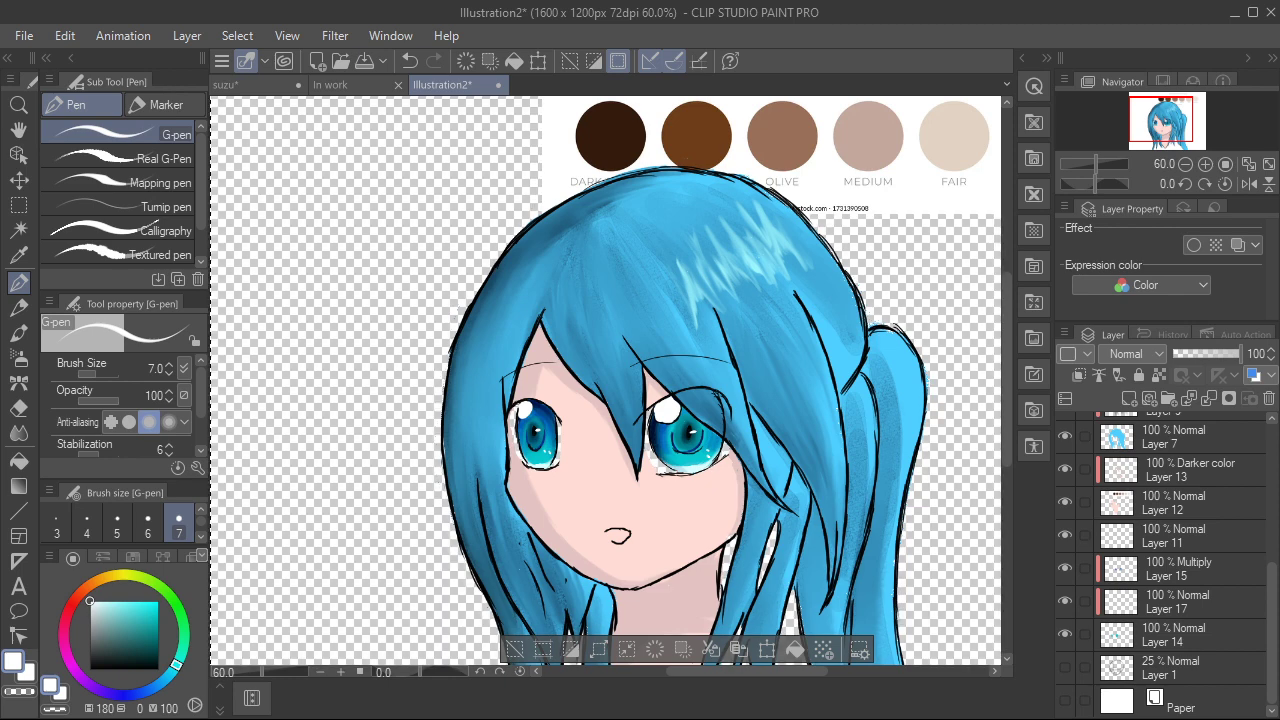
{"action": "left_click", "coordinate": [1064, 700]}
{"action": "left_click", "coordinate": [1064, 700]}
{"action": "scroll", "coordinate": [1165, 560], "scroll_direction": "up", "scroll_amount": 5}
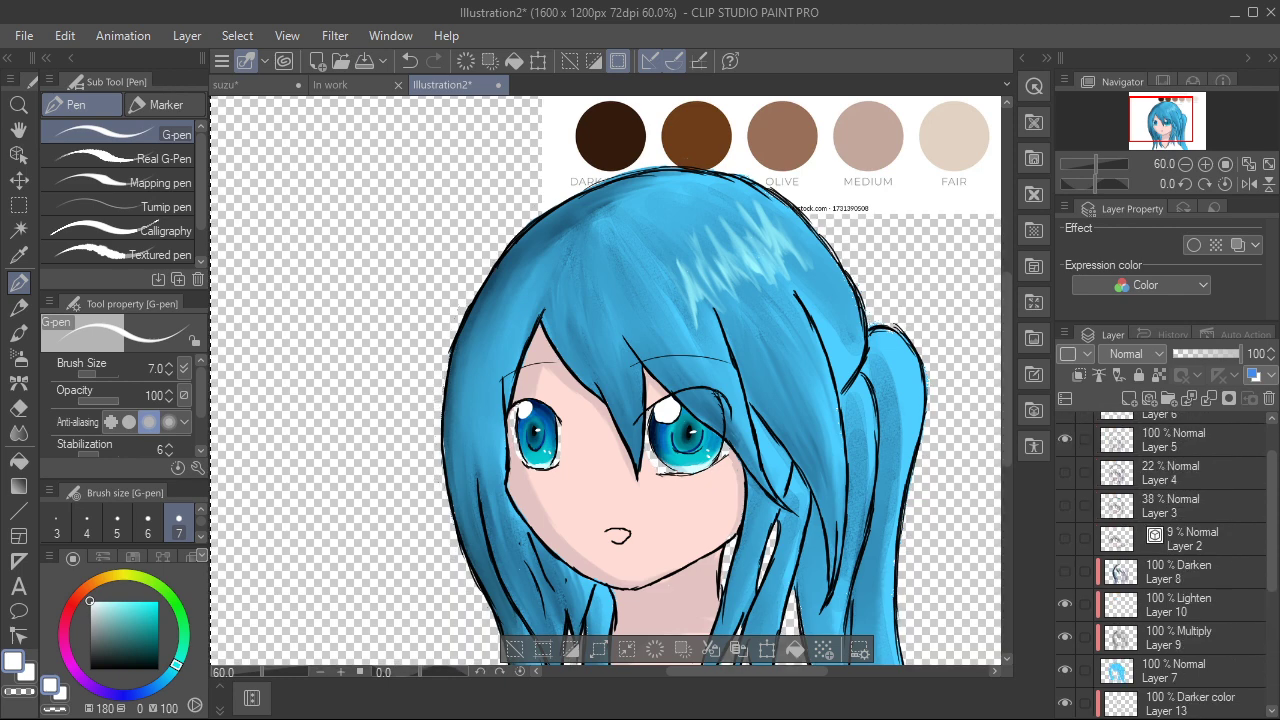
Step: Add a new layer above Layer 14, choose the Calligraphy pen, and move the new layer directly beneath Layer 14
{"action": "scroll", "coordinate": [790, 493], "scroll_direction": "up", "scroll_amount": 3}
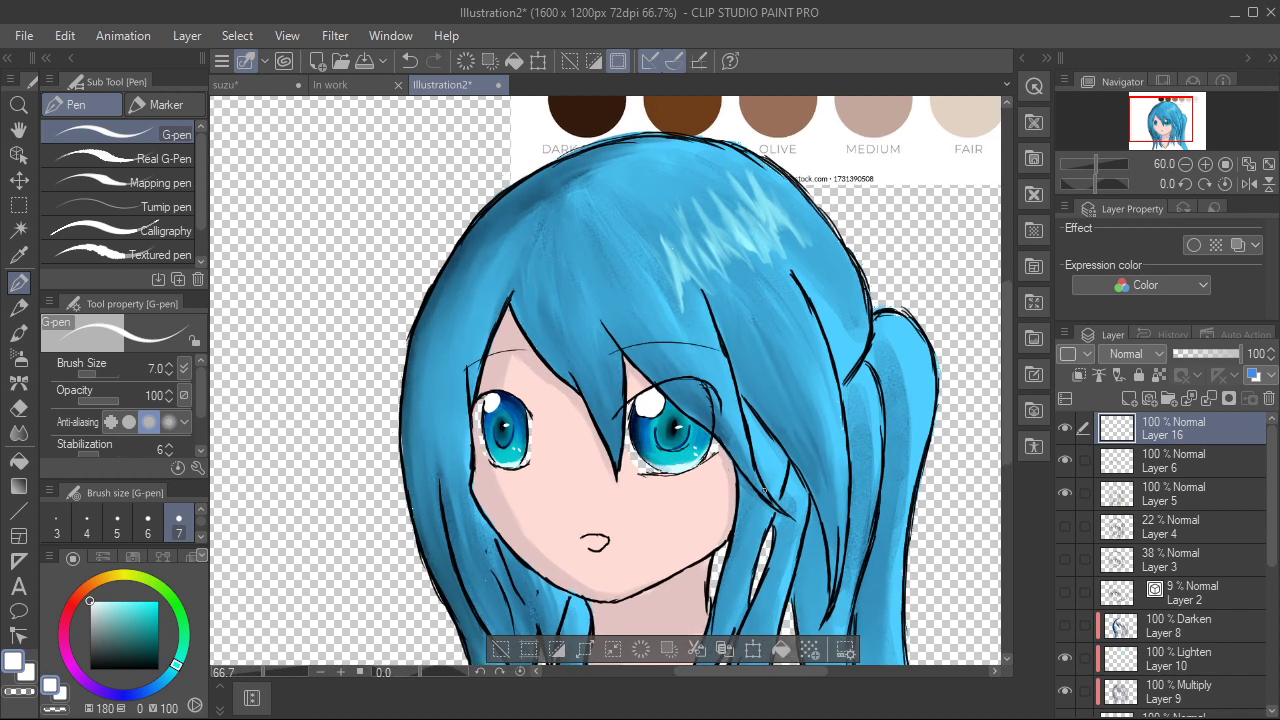
{"action": "left_click_drag", "start_coordinate": [790, 493], "coordinate": [899, 551]}
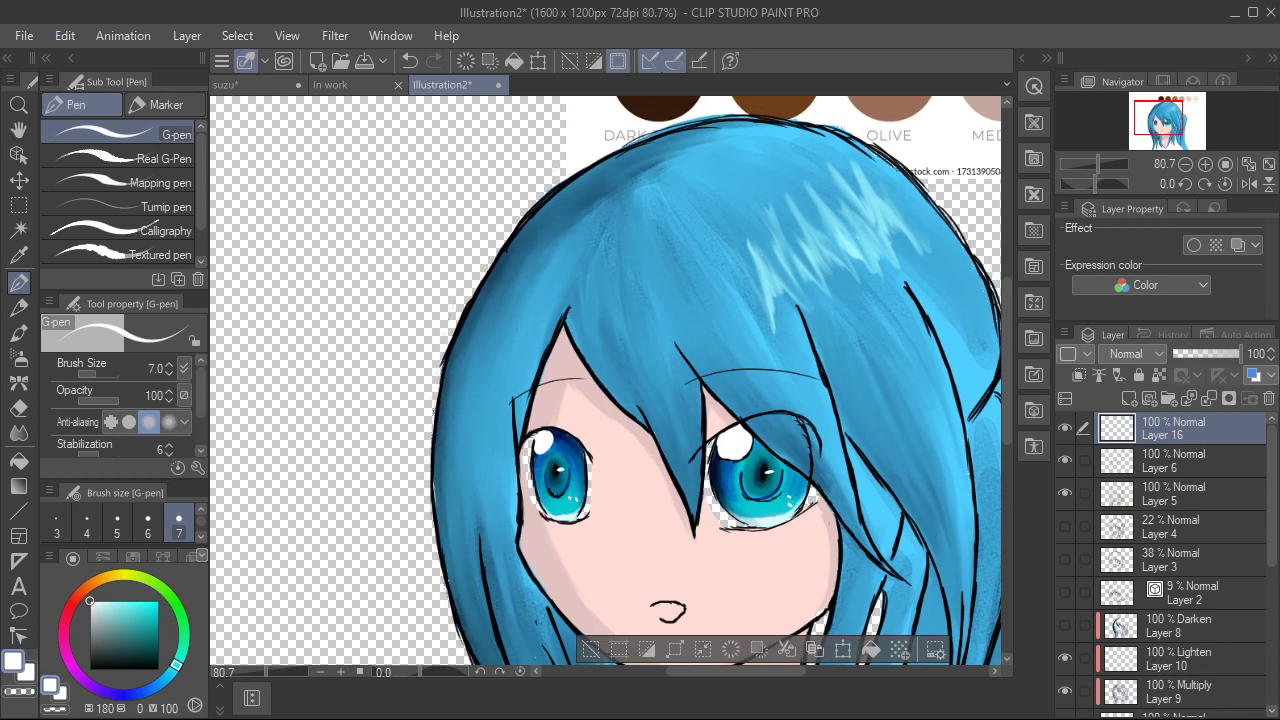
{"action": "scroll", "coordinate": [1165, 565], "scroll_direction": "down", "scroll_amount": 5}
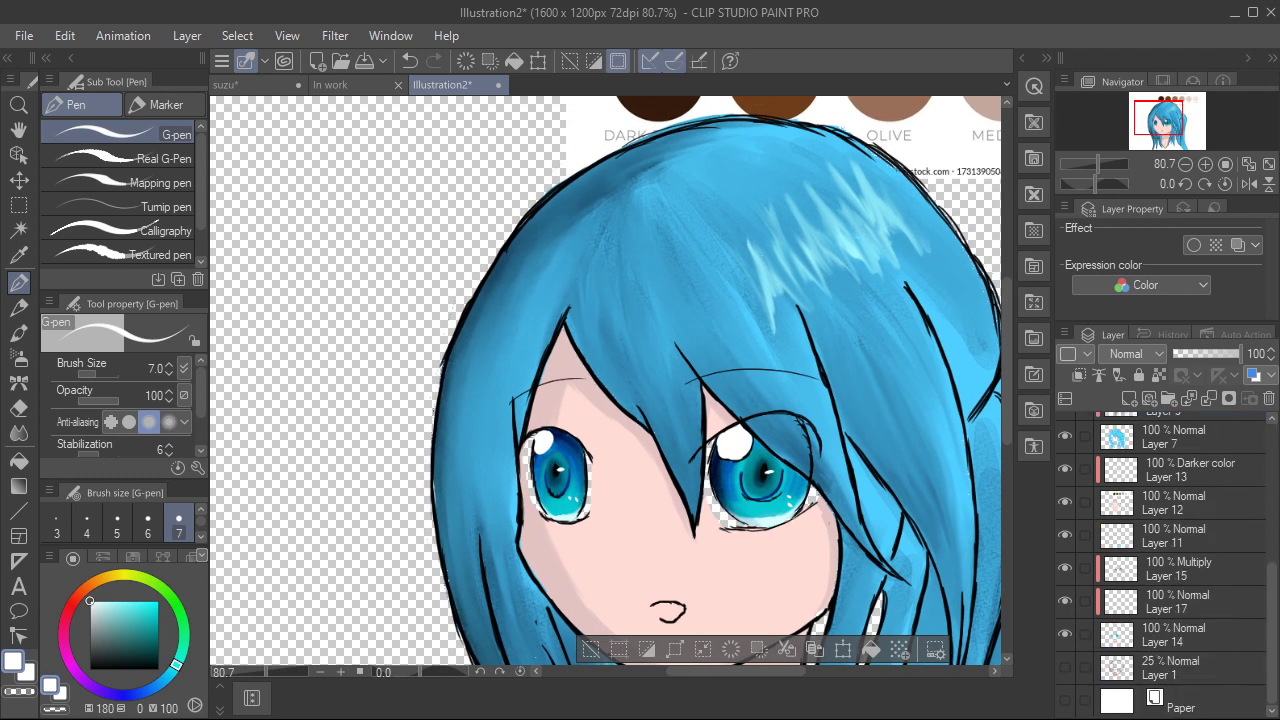
{"action": "left_click", "coordinate": [1180, 635]}
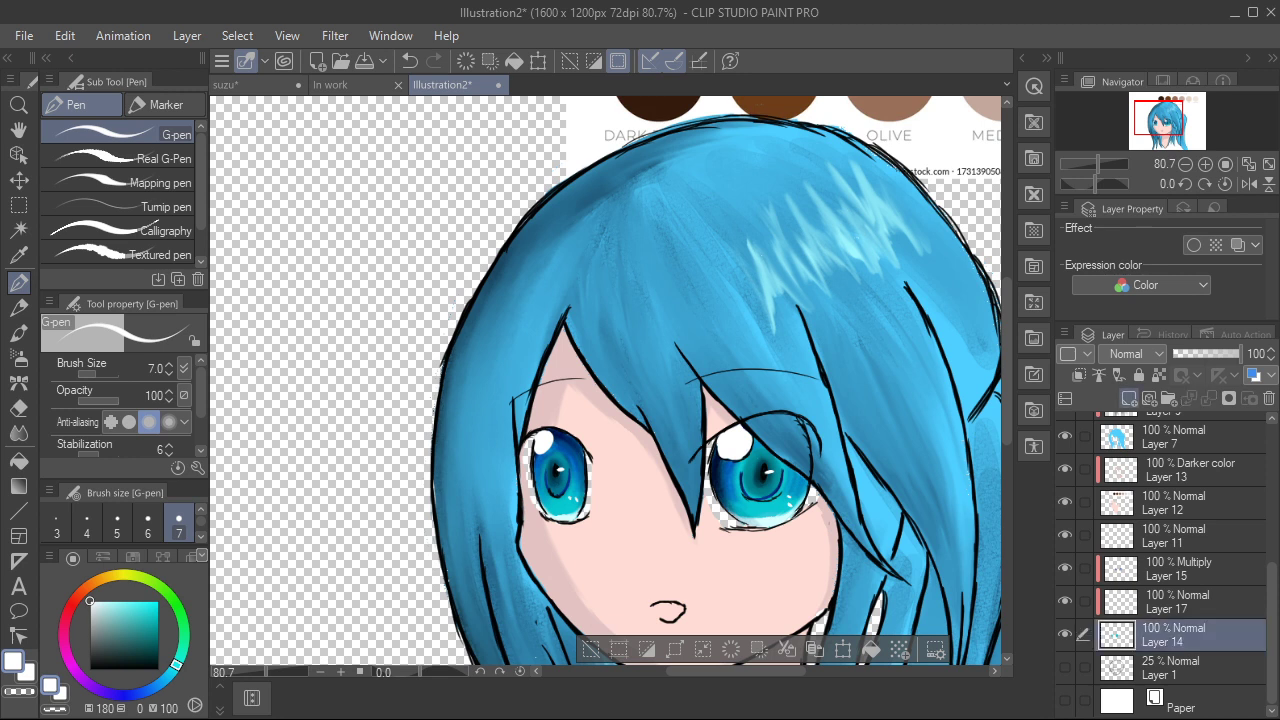
{"action": "left_click", "coordinate": [1129, 398]}
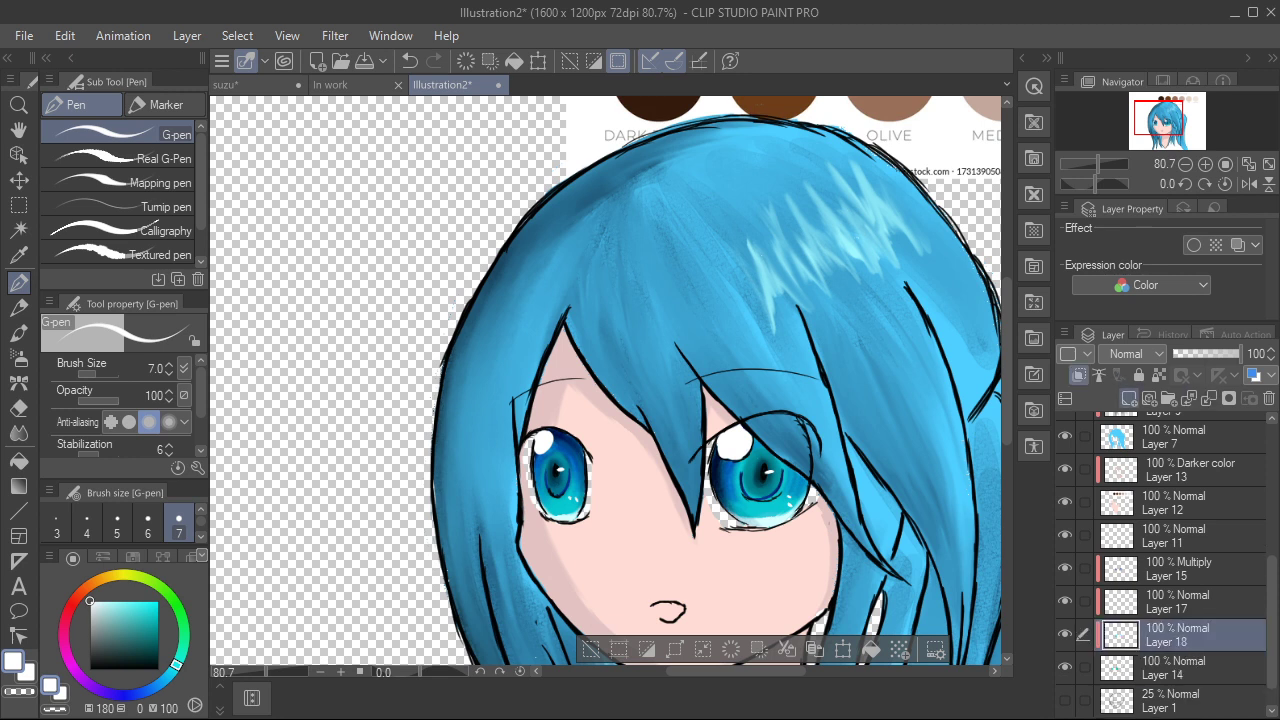
{"action": "left_click", "coordinate": [150, 230]}
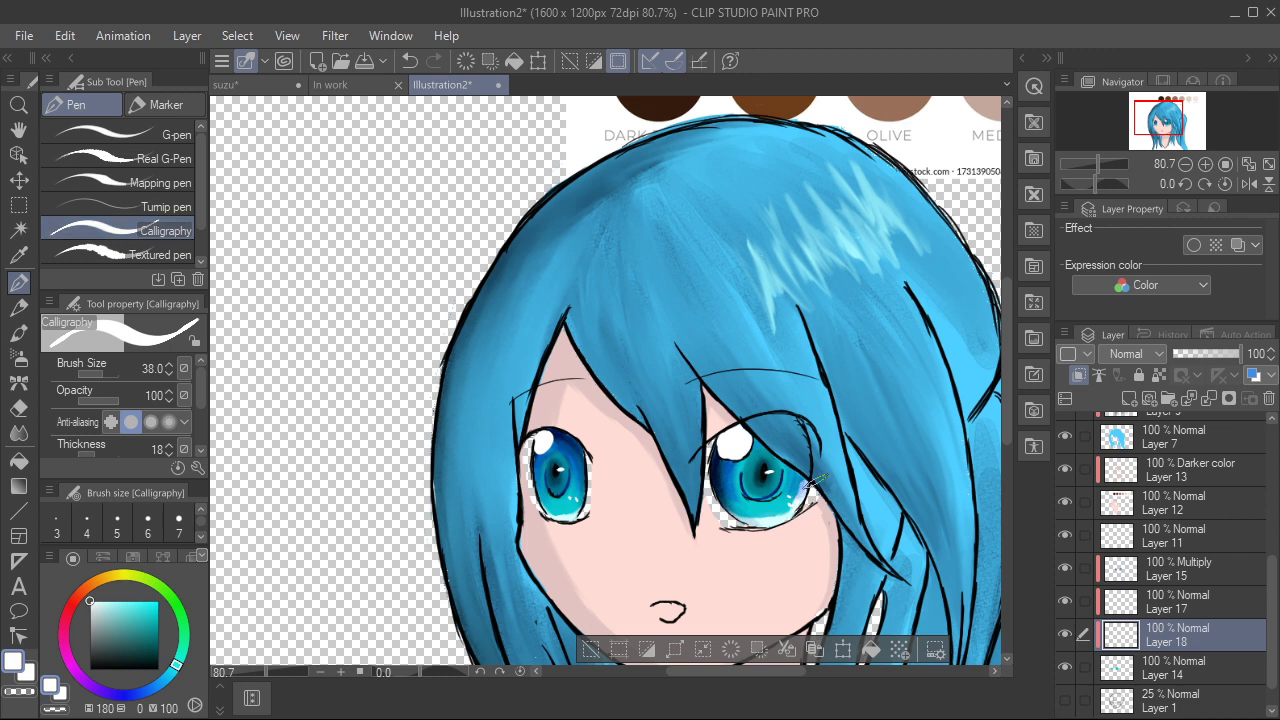
{"action": "key", "text": "ctrl+z"}
{"action": "left_click_drag", "start_coordinate": [1175, 634], "coordinate": [1175, 684]}
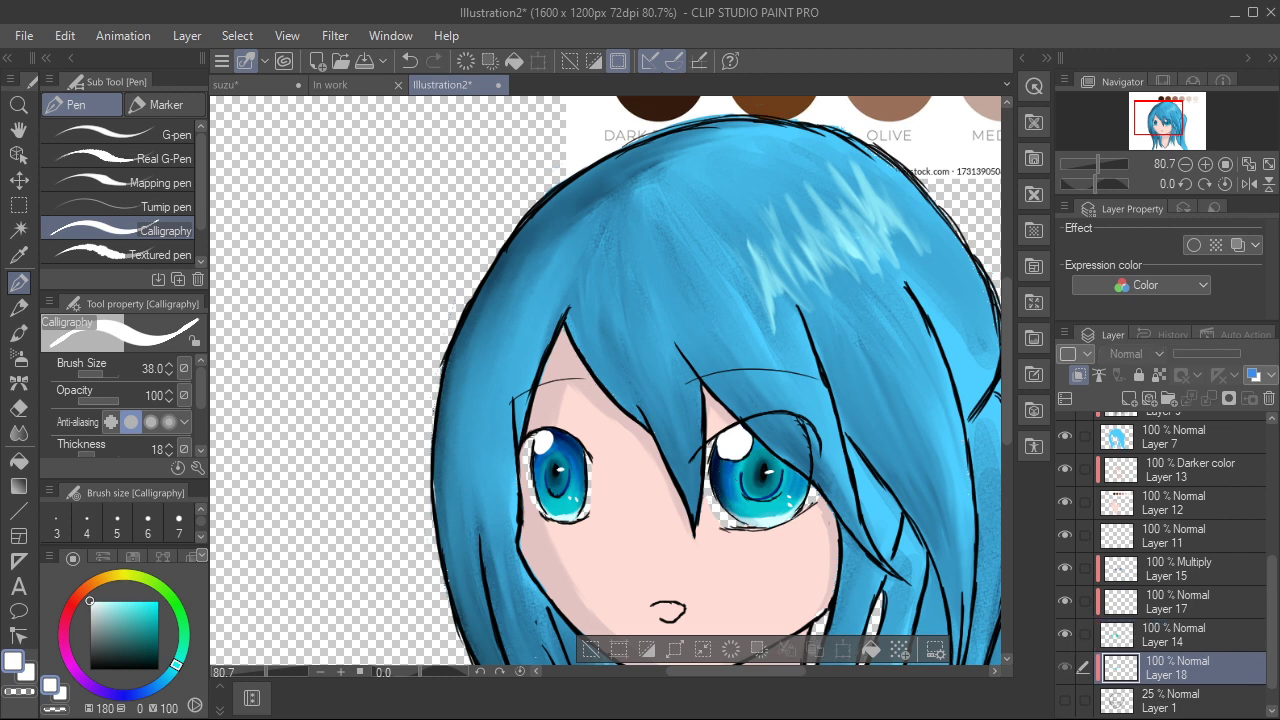
Step: Show Layer 1, turn off Layer 18's clipping, and fill the whites of both eyes with the white Calligraphy pen at size 38
{"action": "left_click", "coordinate": [1084, 701]}
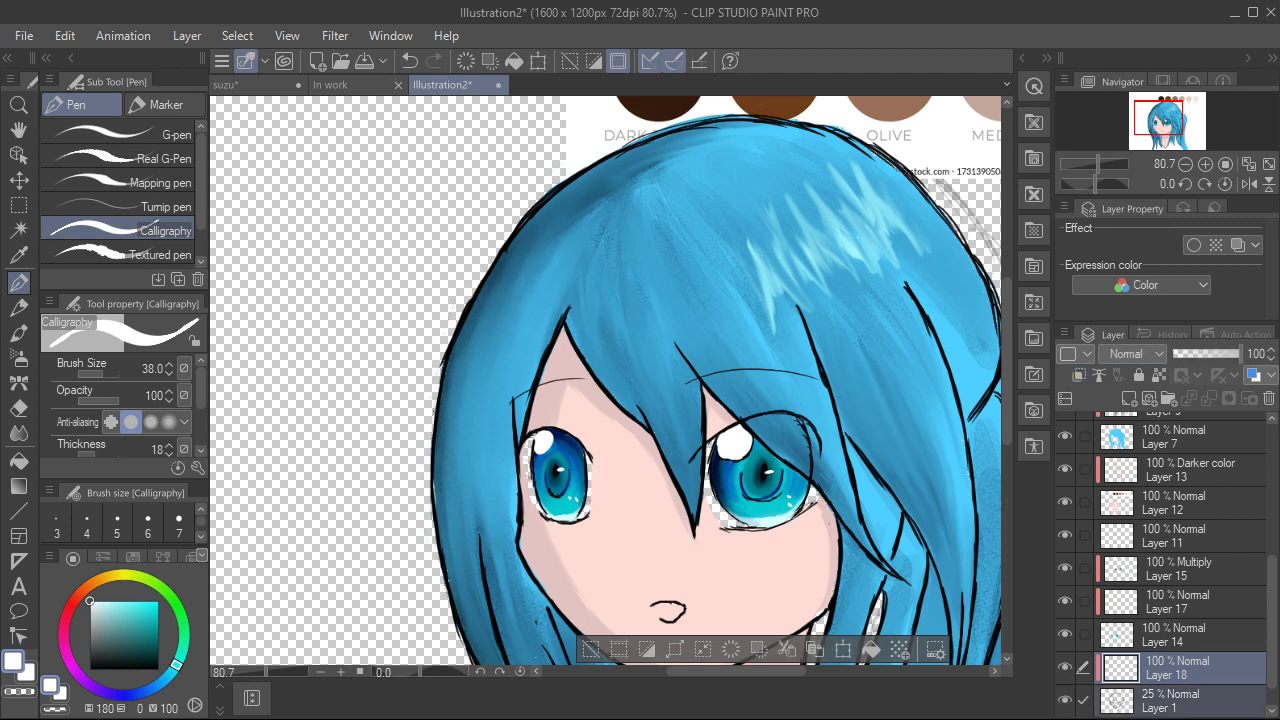
{"action": "scroll", "coordinate": [1165, 565], "scroll_direction": "down", "scroll_amount": 1}
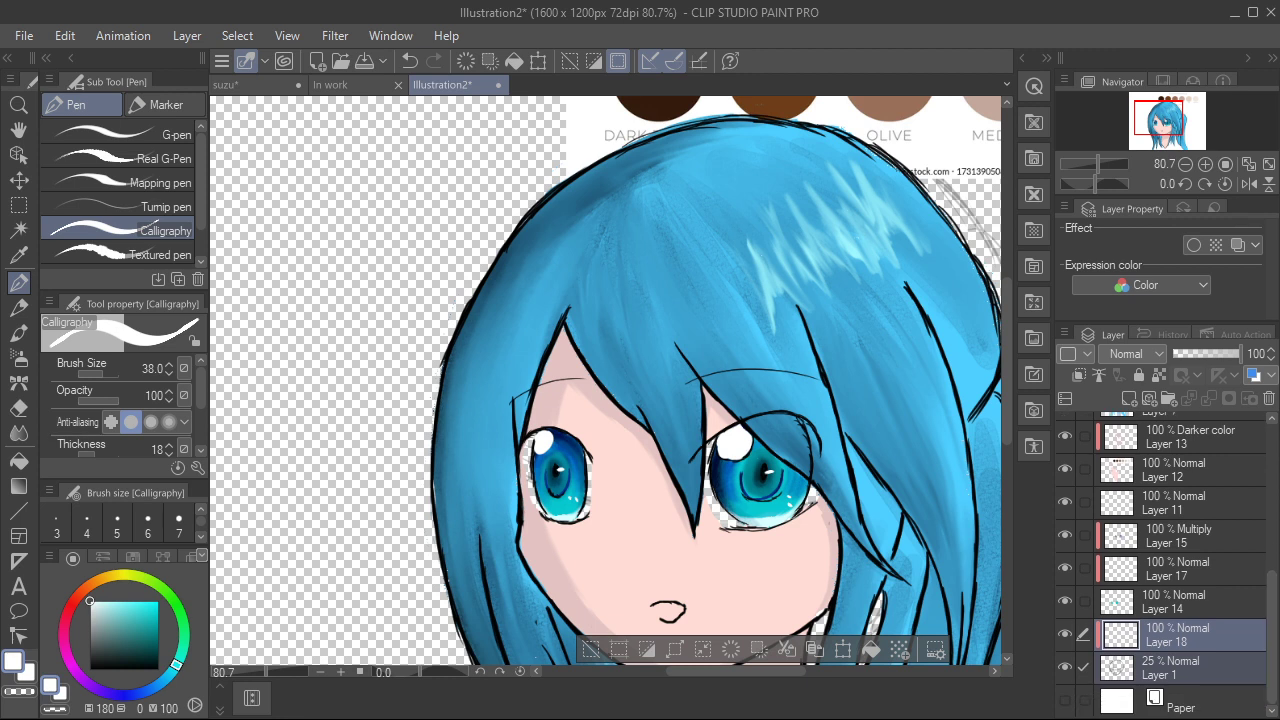
{"action": "left_click", "coordinate": [1065, 701]}
{"action": "left_click", "coordinate": [1085, 667]}
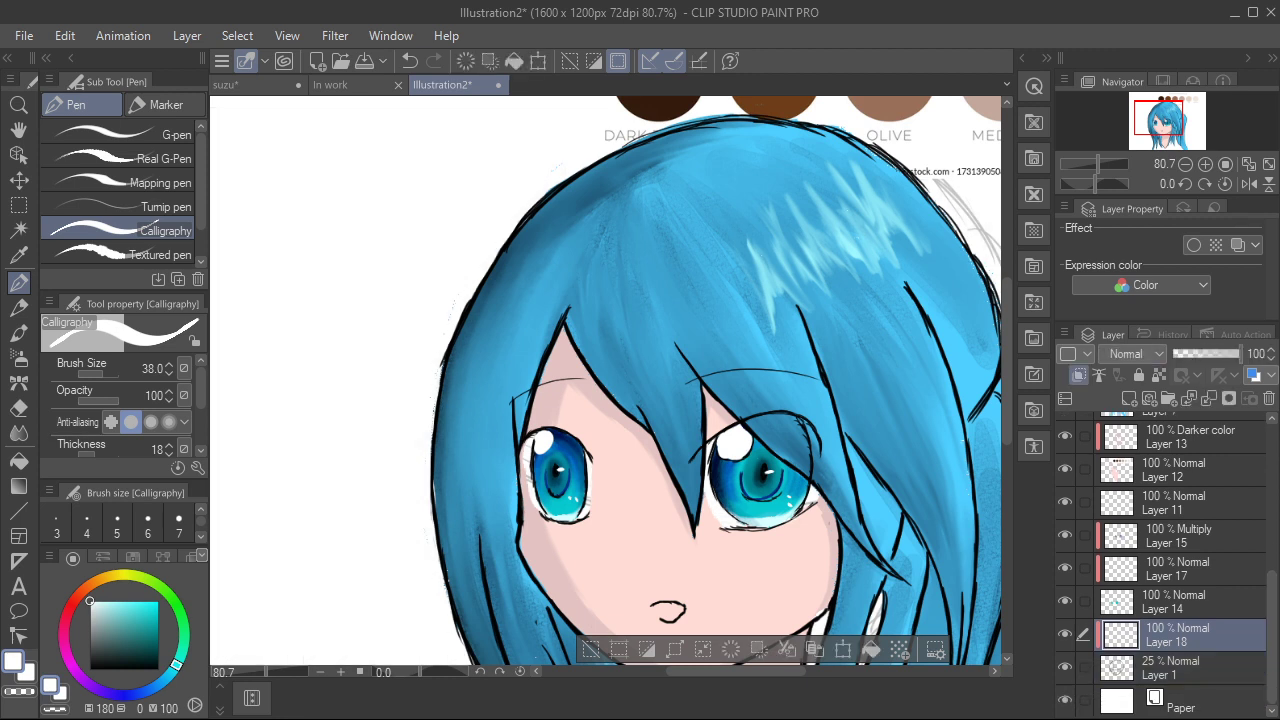
{"action": "left_click", "coordinate": [1078, 375]}
{"action": "left_click", "coordinate": [1065, 700]}
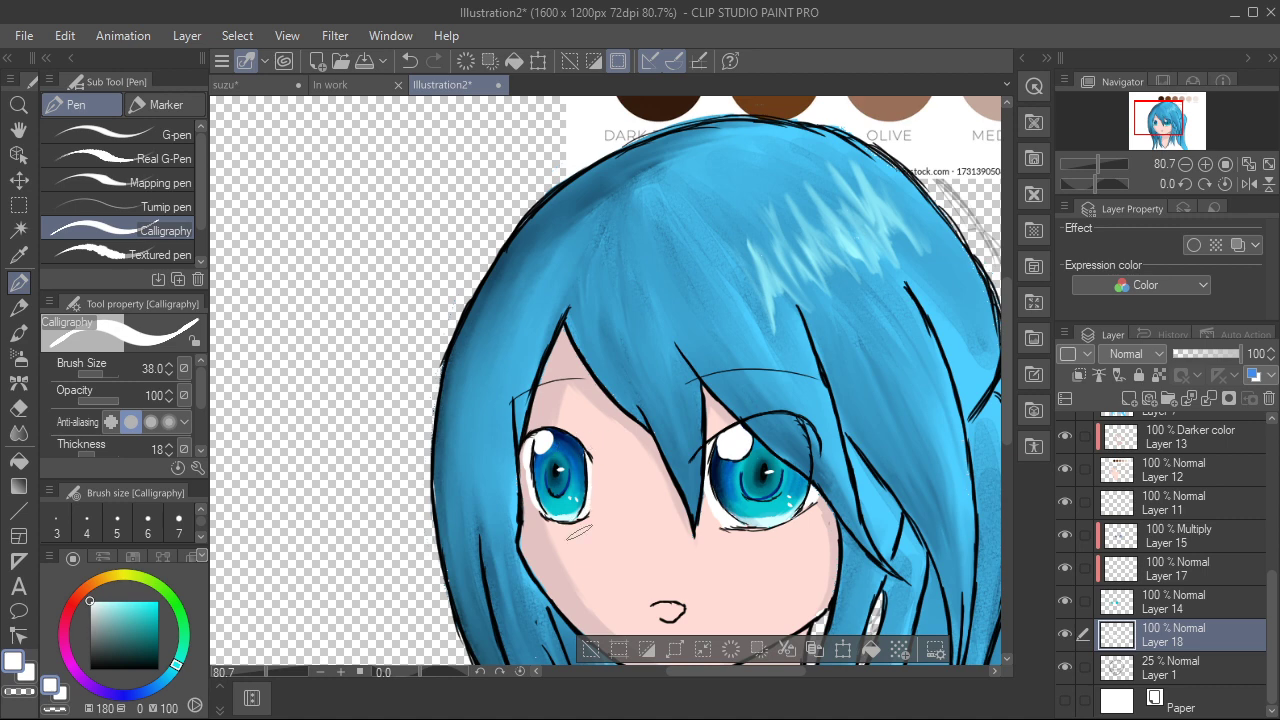
Step: Review the whole figure with the Paper layer shown and hidden, looking for remaining unpainted gaps
{"action": "mouse_move", "coordinate": [842, 575]}
{"action": "left_mouse_down"}
{"action": "mouse_move", "coordinate": [725, 327]}
{"action": "mouse_move", "coordinate": [697, 396]}
{"action": "left_mouse_up"}
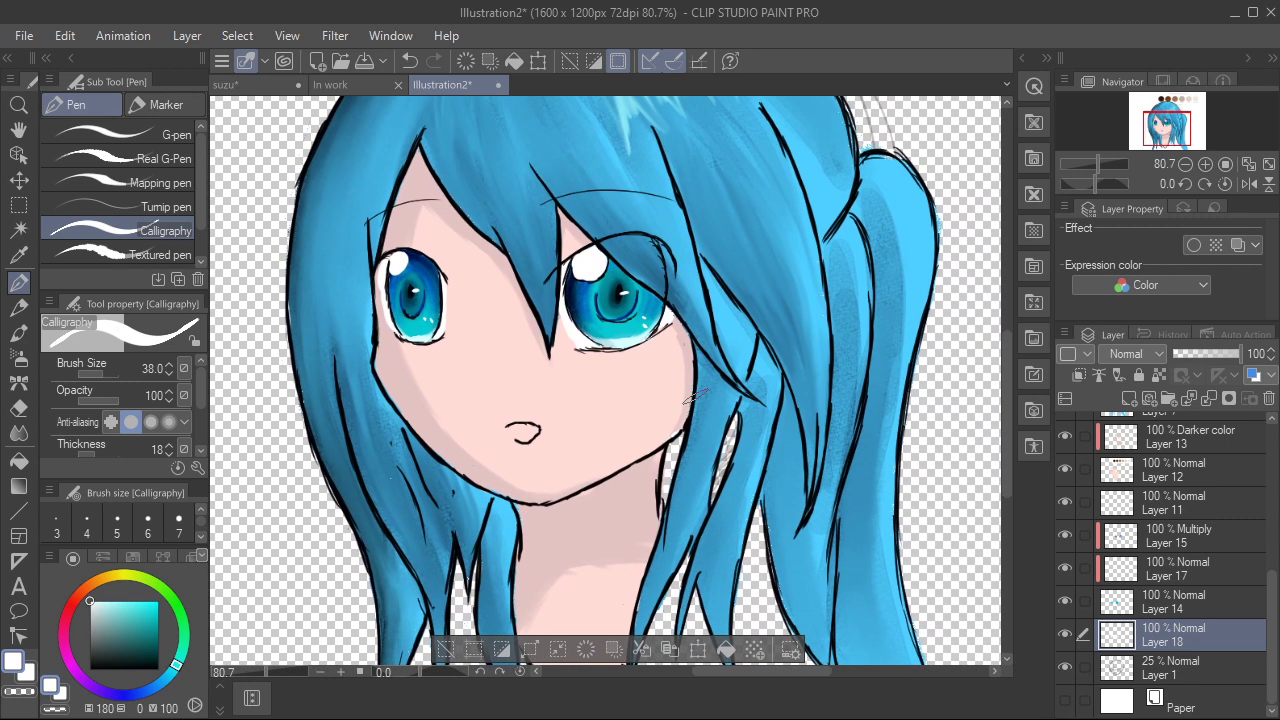
{"action": "scroll", "coordinate": [690, 397], "scroll_direction": "down", "scroll_amount": 3}
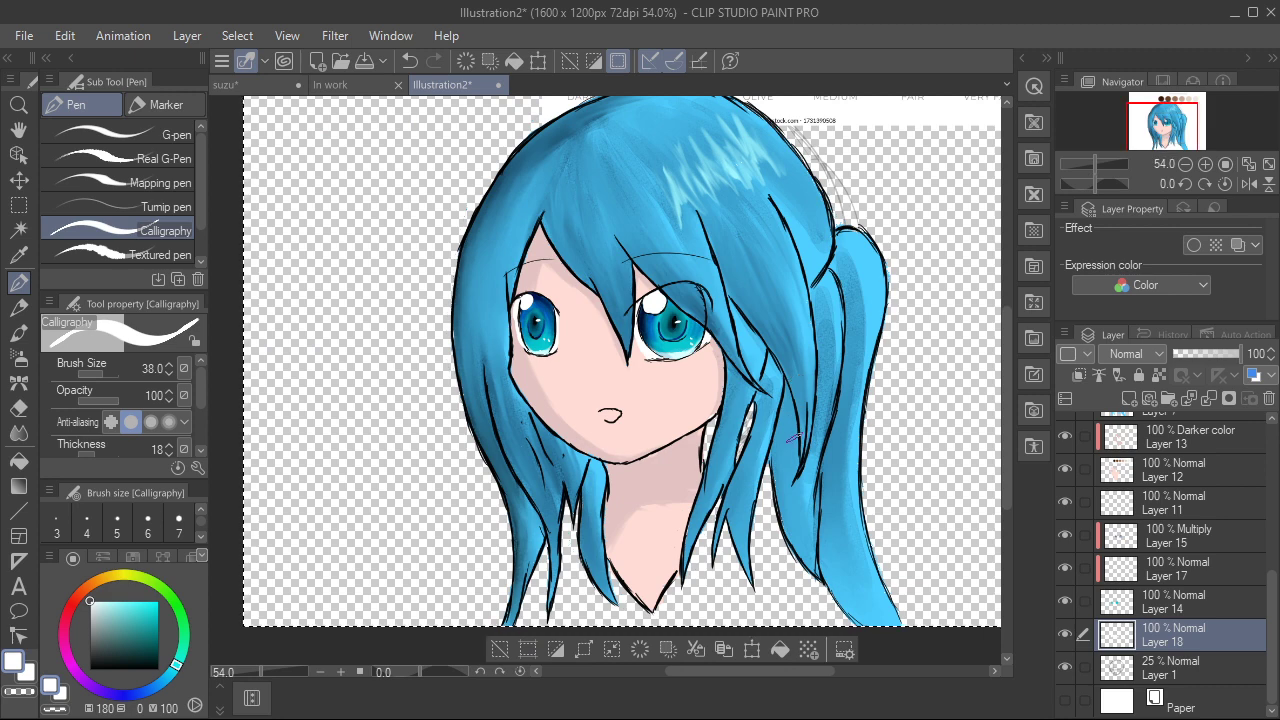
{"action": "scroll", "coordinate": [1186, 640], "scroll_direction": "up", "scroll_amount": 5}
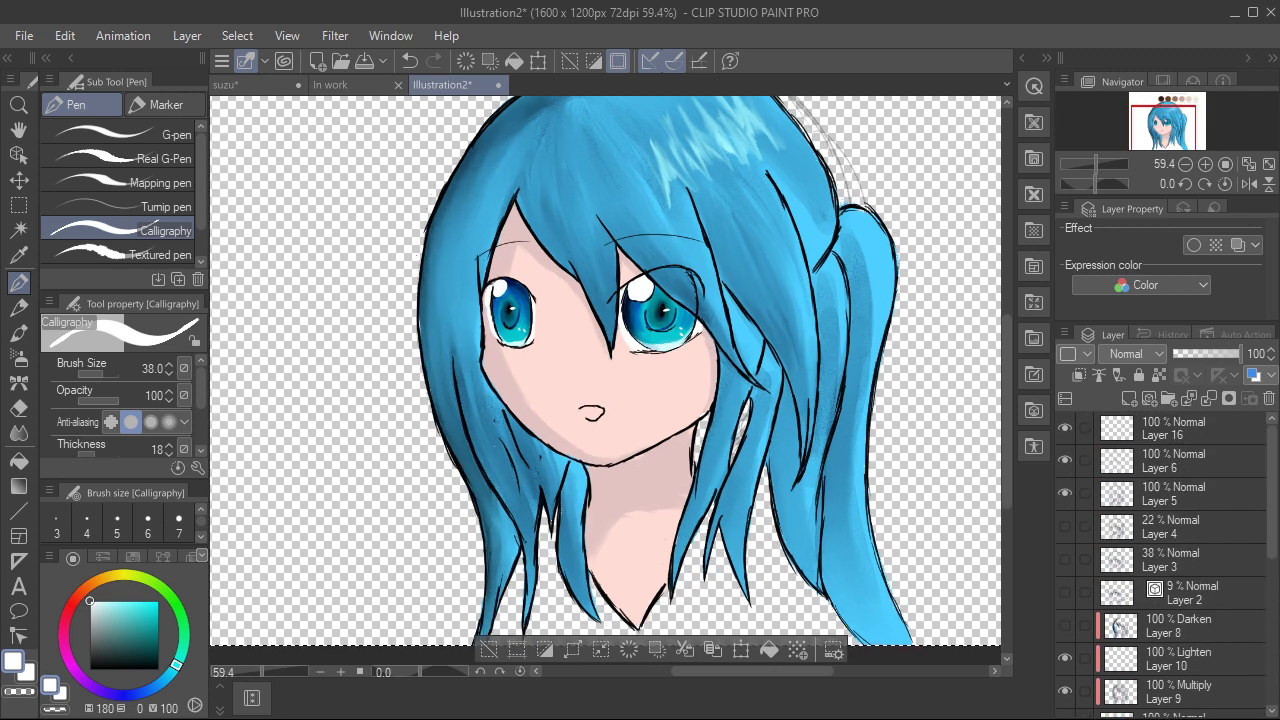
{"action": "scroll", "coordinate": [1186, 640], "scroll_direction": "down", "scroll_amount": 5}
{"action": "scroll", "coordinate": [1166, 565], "scroll_direction": "up", "scroll_amount": 5}
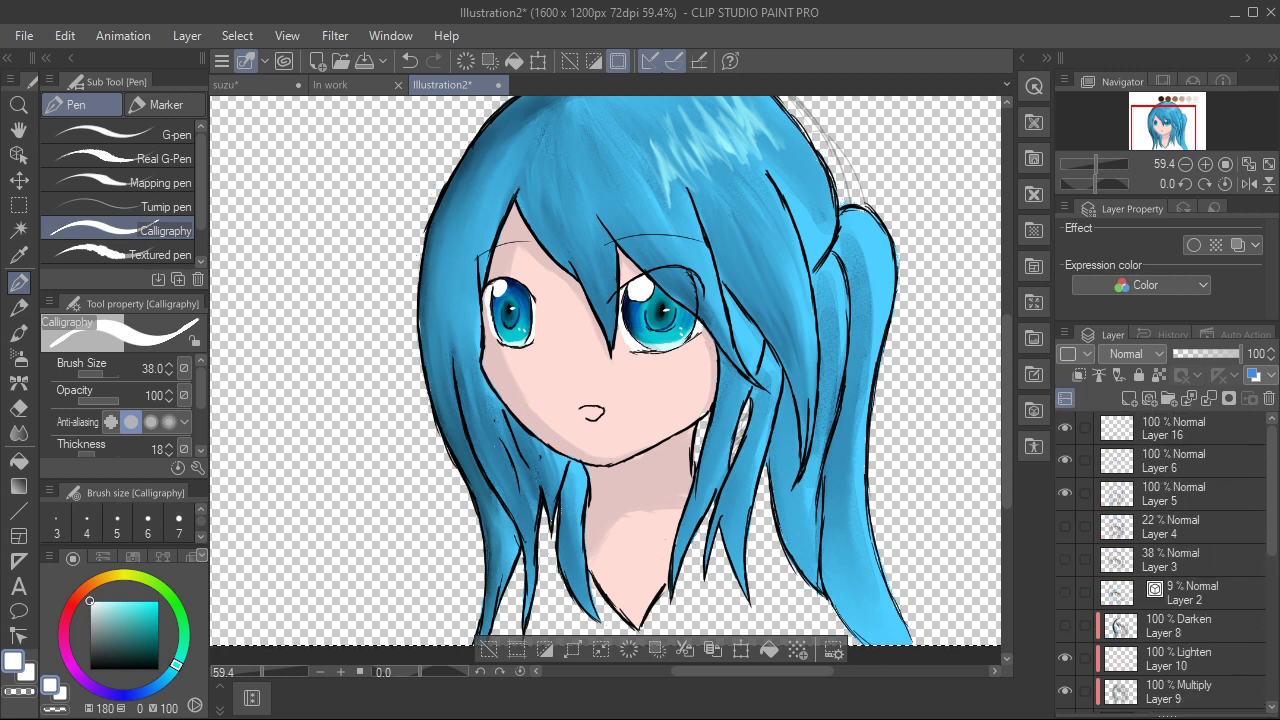
{"action": "scroll", "coordinate": [1166, 563], "scroll_direction": "down", "scroll_amount": 5}
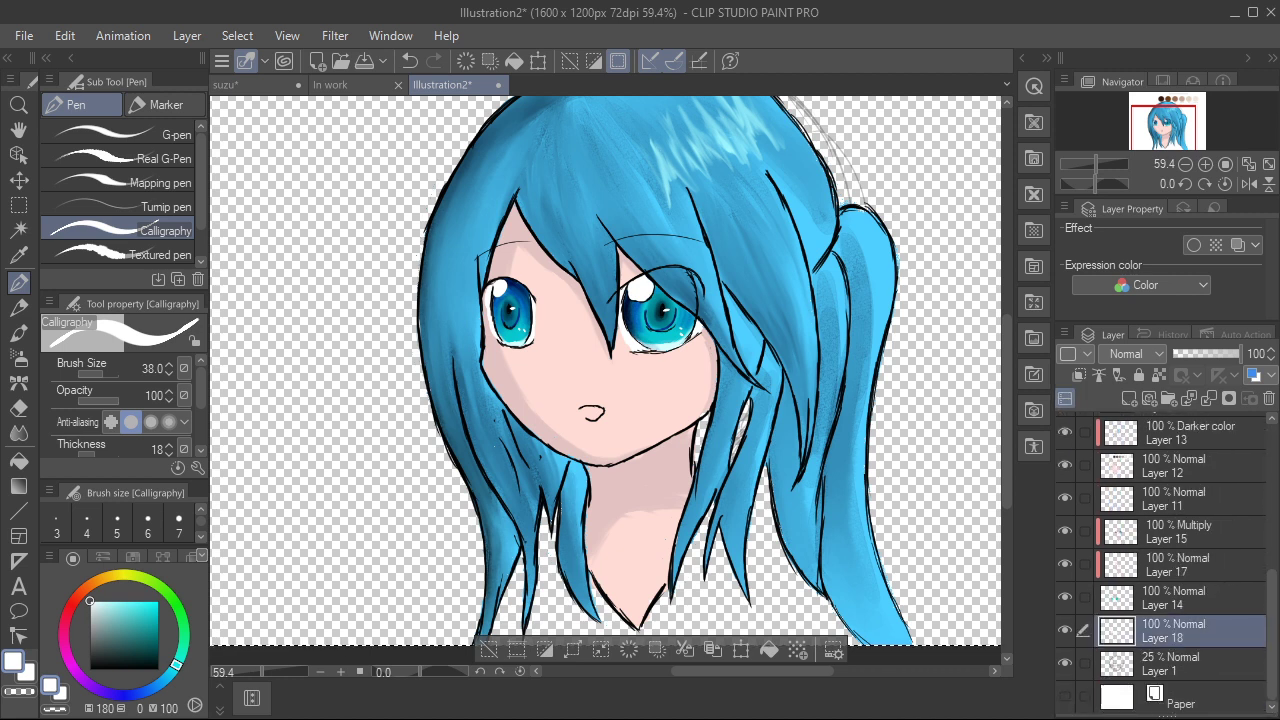
{"action": "scroll", "coordinate": [920, 474], "scroll_direction": "up", "scroll_amount": 5}
{"action": "scroll", "coordinate": [900, 460], "scroll_direction": "down", "scroll_amount": 6}
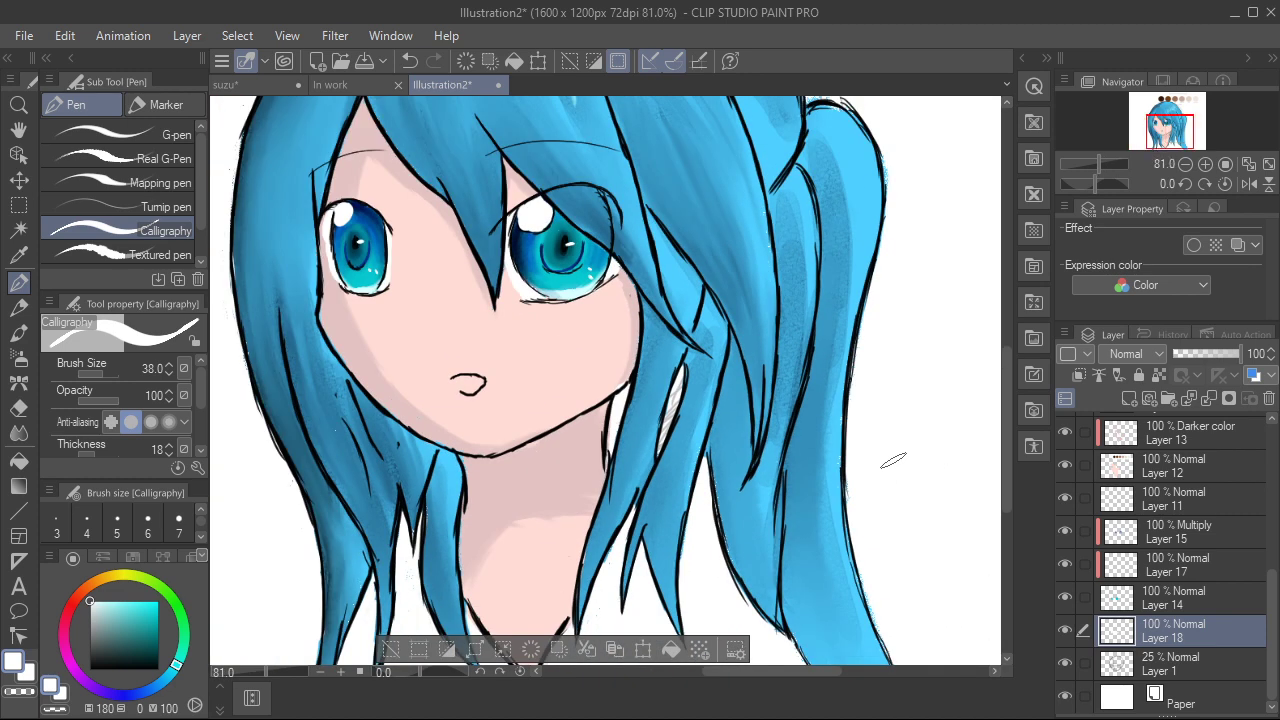
{"action": "left_click_drag", "start_coordinate": [1000, 518], "coordinate": [1070, 615]}
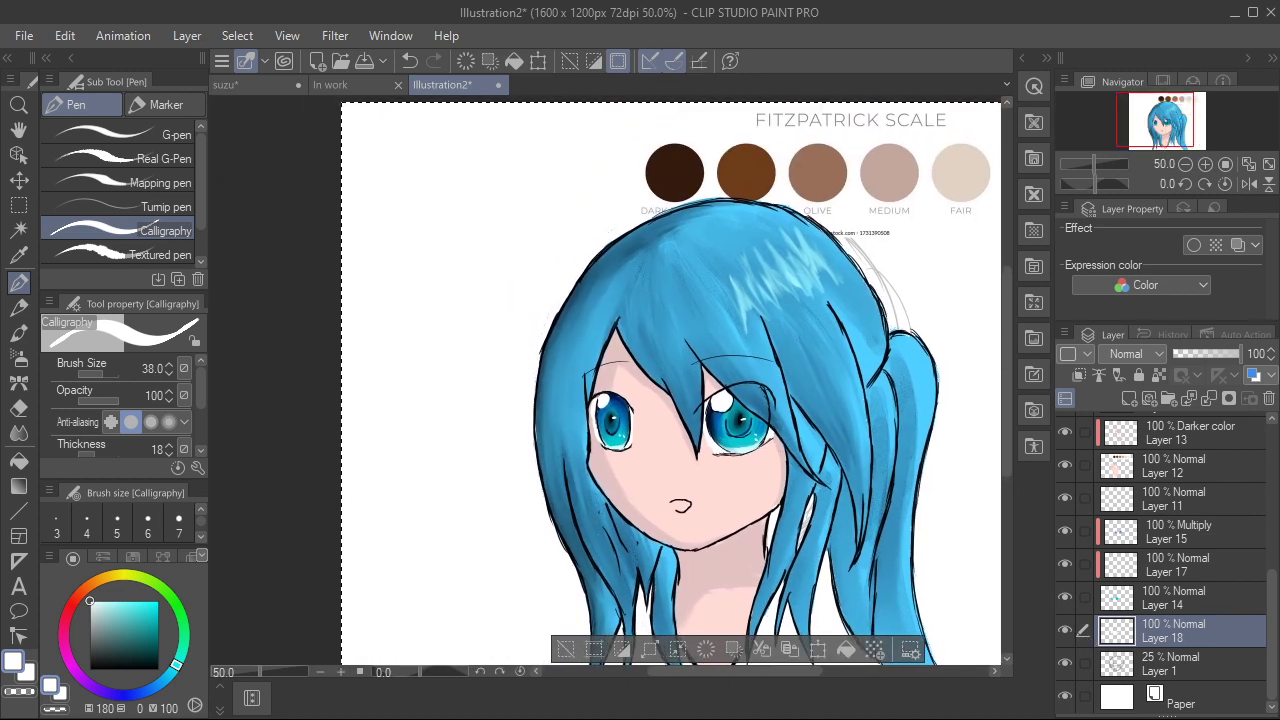
{"action": "scroll", "coordinate": [1166, 563], "scroll_direction": "up", "scroll_amount": 2}
{"action": "scroll", "coordinate": [1166, 560], "scroll_direction": "down", "scroll_amount": 2}
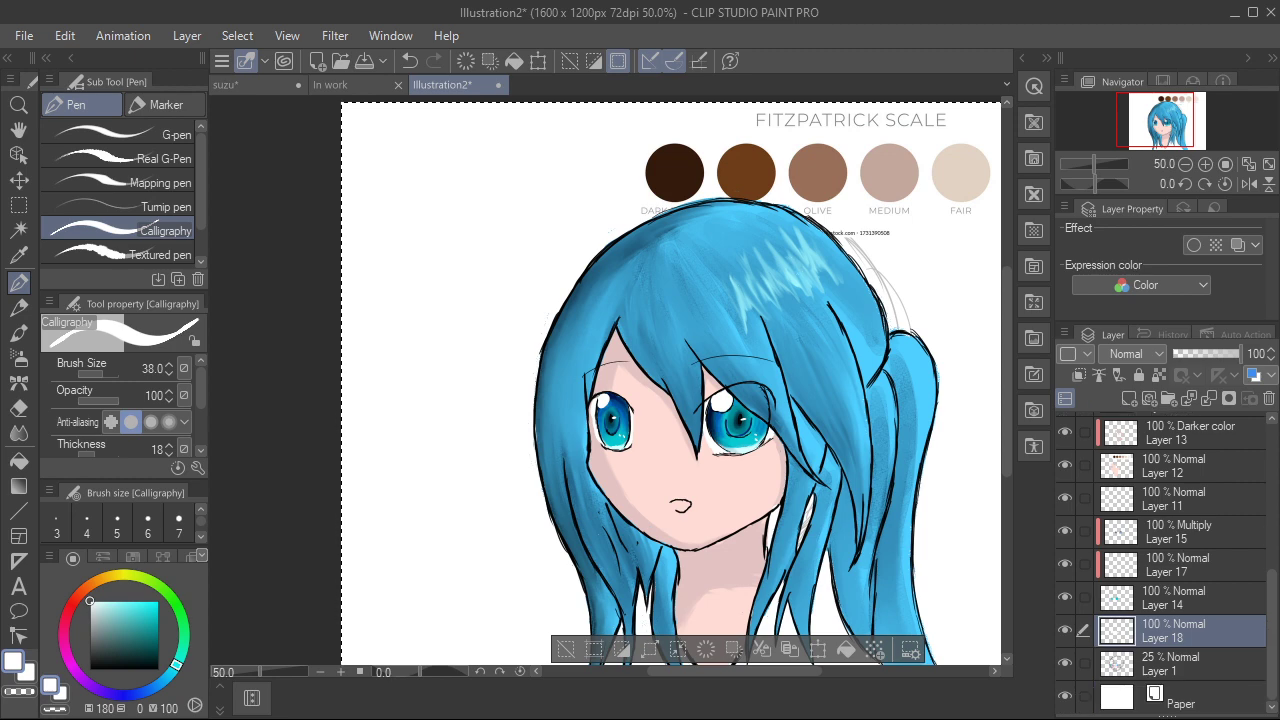
{"action": "left_click", "coordinate": [1065, 664]}
{"action": "left_click", "coordinate": [1065, 696]}
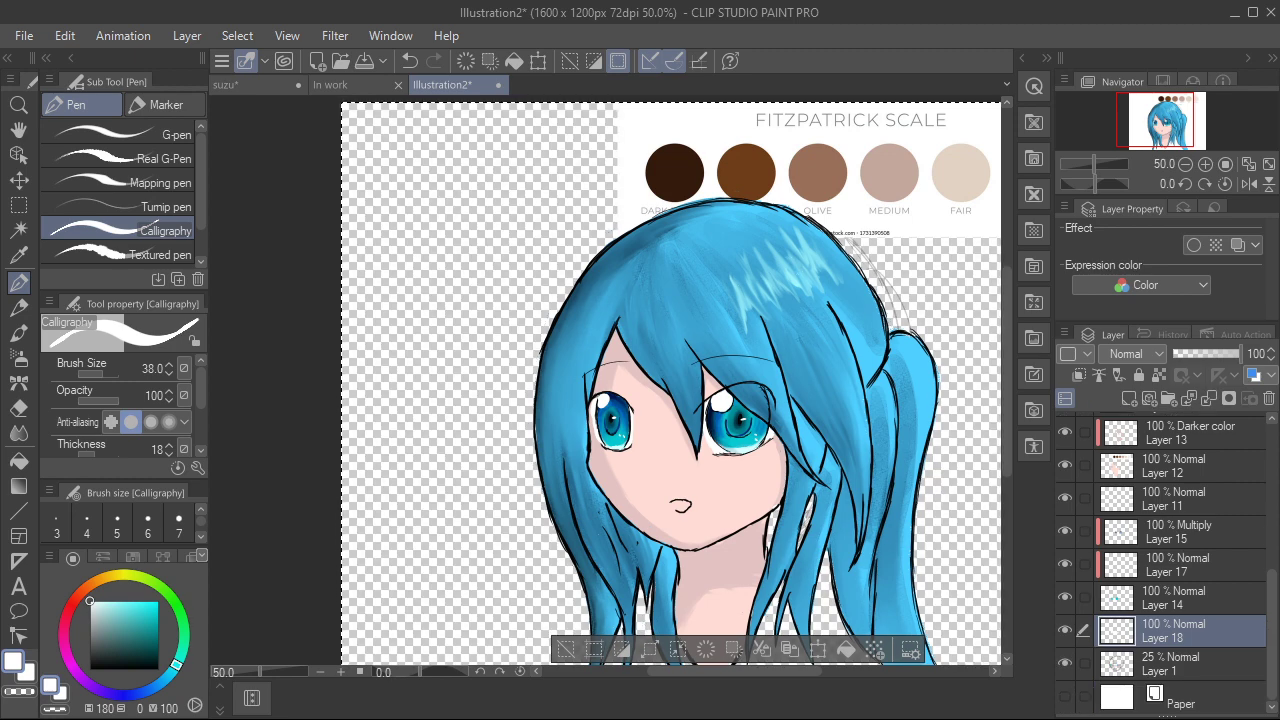
Step: Toggle Layer 7 to identify the hair fill, sample the light blue from the ponytail, and select Layer 7
{"action": "left_click_drag", "start_coordinate": [660, 440], "coordinate": [620, 394]}
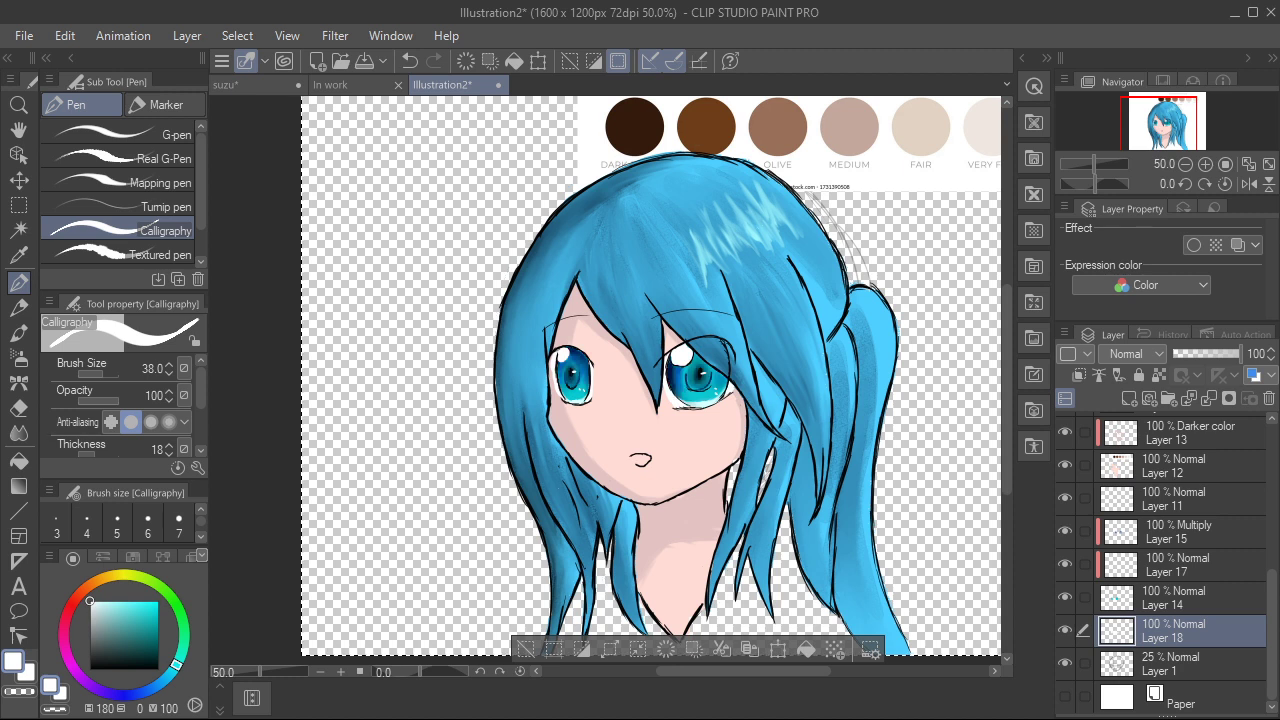
{"action": "scroll", "coordinate": [1160, 560], "scroll_direction": "up", "scroll_amount": 2}
{"action": "left_click", "coordinate": [1065, 452]}
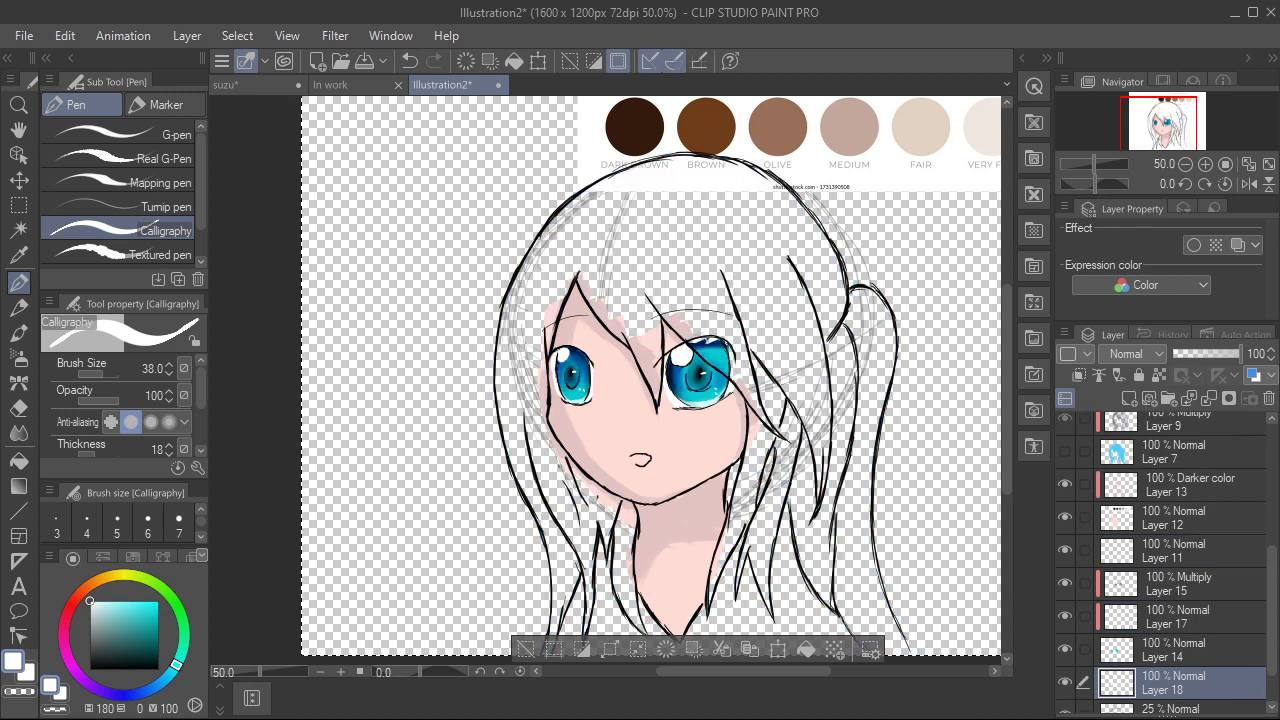
{"action": "left_click", "coordinate": [1065, 452]}
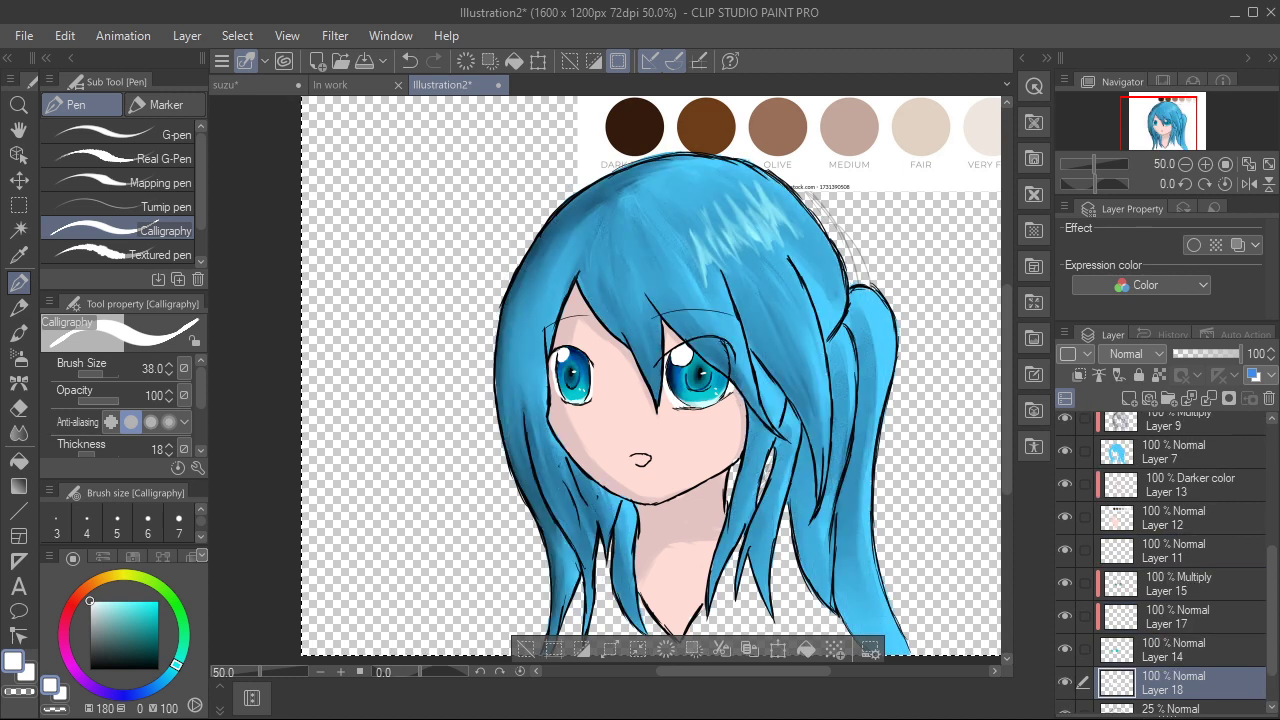
{"action": "left_click", "coordinate": [830, 526], "text": "alt"}
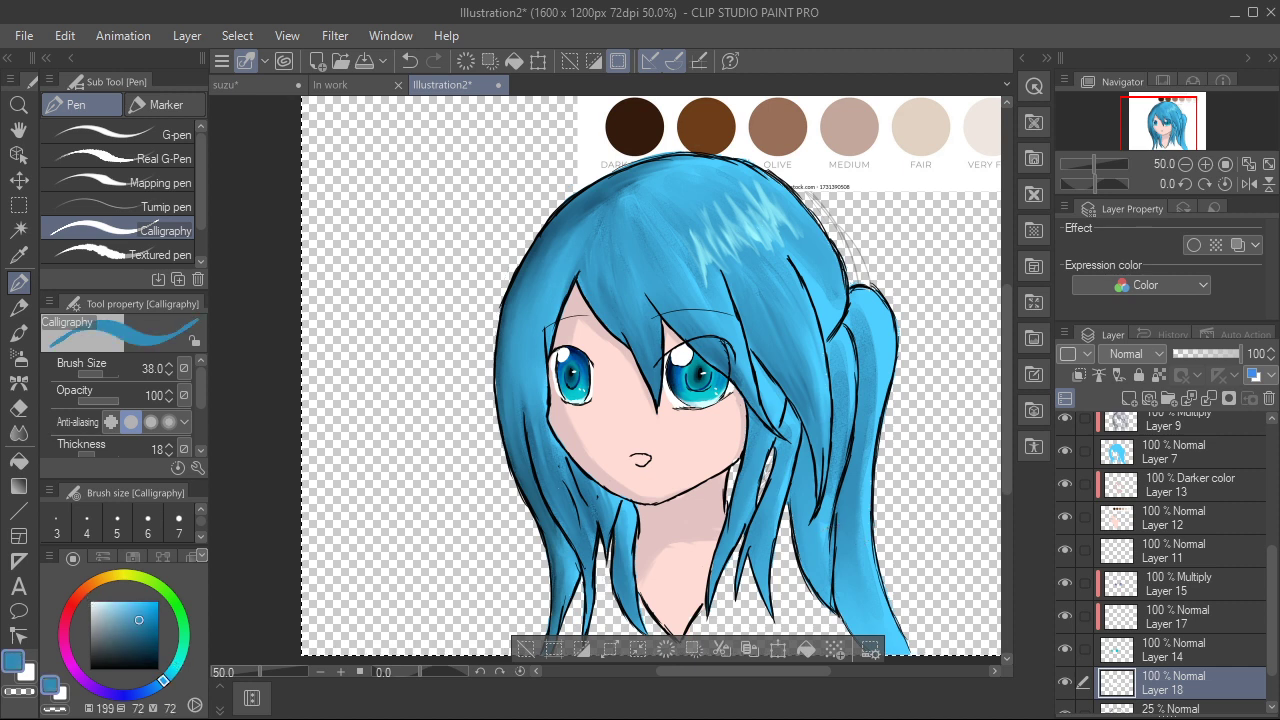
{"action": "left_click", "coordinate": [864, 570], "text": "alt"}
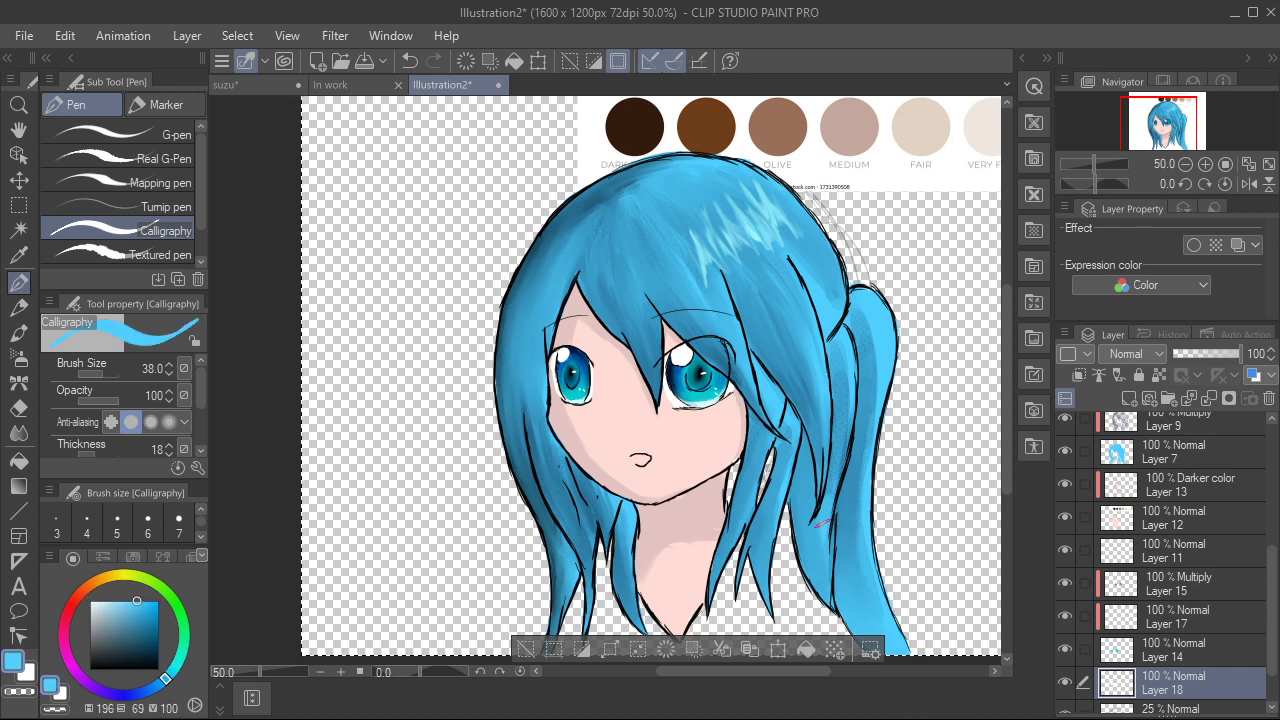
{"action": "left_click", "coordinate": [1186, 452]}
Step: Fill the unpainted gaps in the hair strands beside the neck with light blue Calligraphy strokes on Layer 7
{"action": "left_click_drag", "start_coordinate": [739, 463], "coordinate": [724, 504]}
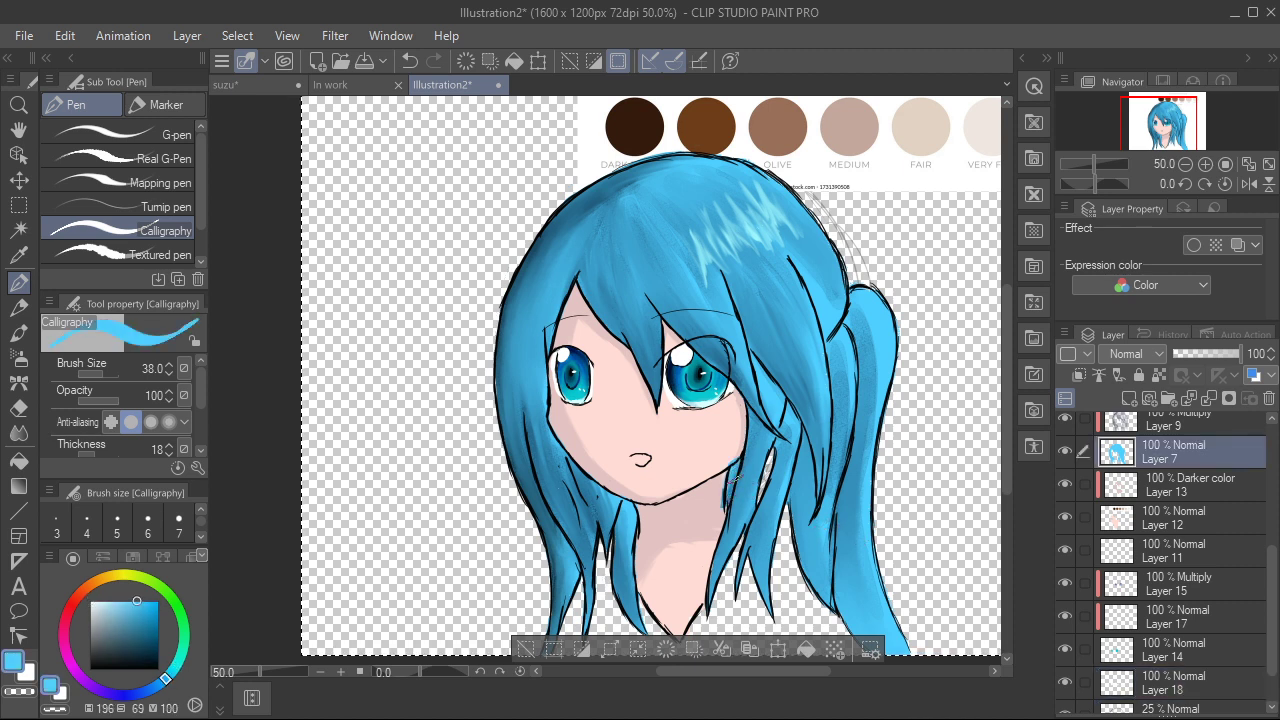
{"action": "key", "text": "ctrl+z"}
{"action": "scroll", "coordinate": [740, 498], "scroll_direction": "up", "scroll_amount": 4}
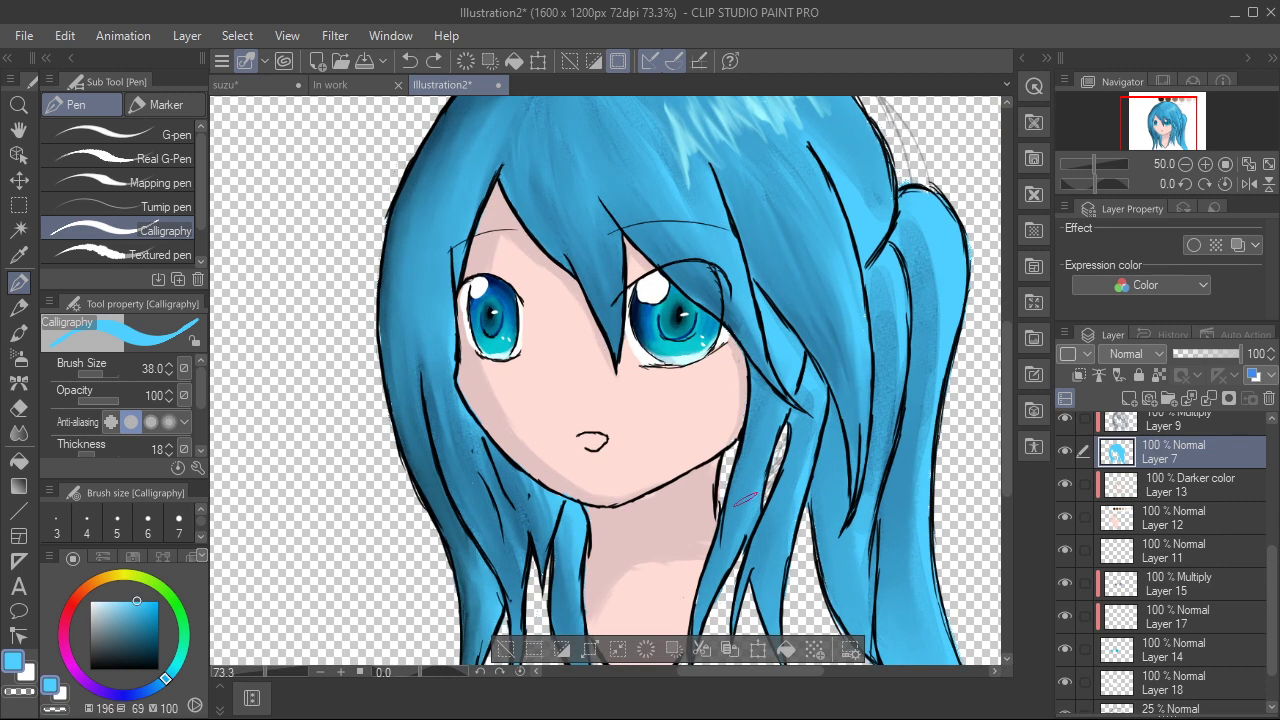
{"action": "mouse_move", "coordinate": [732, 451]}
{"action": "left_mouse_down"}
{"action": "mouse_move", "coordinate": [732, 420]}
{"action": "mouse_move", "coordinate": [715, 479]}
{"action": "mouse_move", "coordinate": [734, 501]}
{"action": "mouse_move", "coordinate": [739, 485]}
{"action": "mouse_move", "coordinate": [722, 493]}
{"action": "mouse_move", "coordinate": [704, 464]}
{"action": "mouse_move", "coordinate": [706, 483]}
{"action": "mouse_move", "coordinate": [711, 451]}
{"action": "mouse_move", "coordinate": [724, 480]}
{"action": "left_mouse_up"}
{"action": "key", "text": "ctrl+z"}
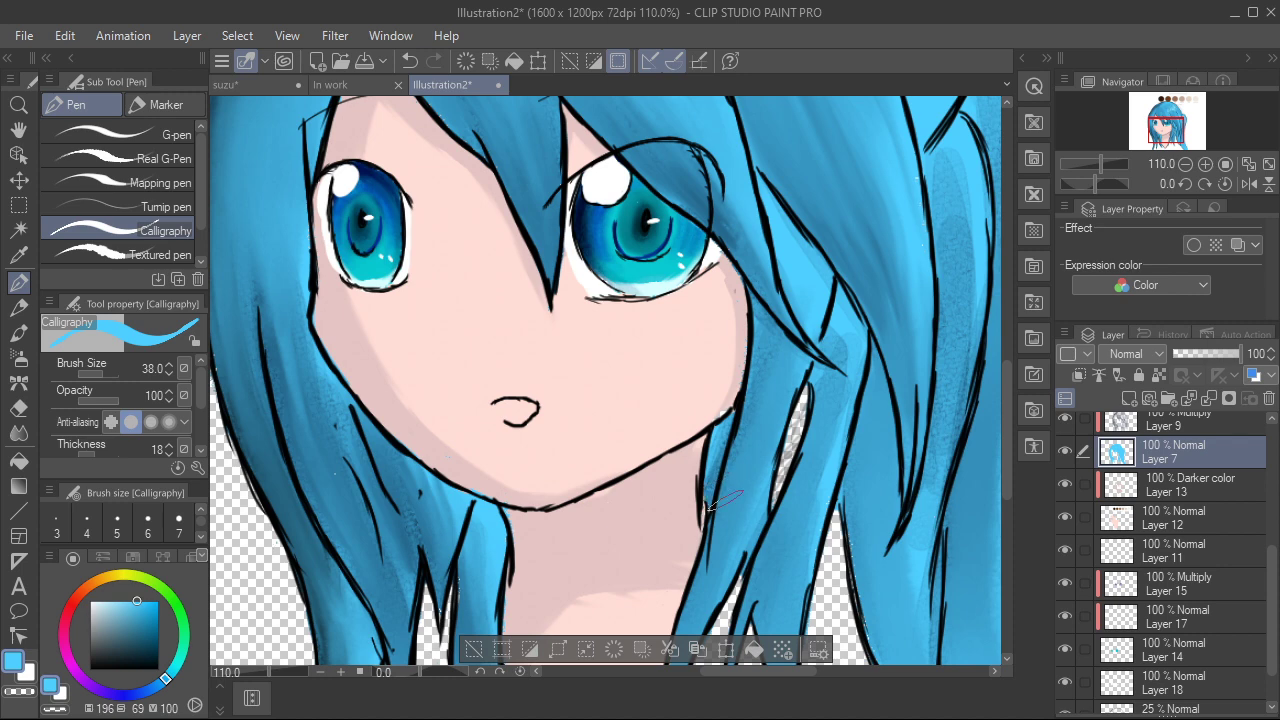
{"action": "left_click_drag", "start_coordinate": [807, 405], "coordinate": [788, 475]}
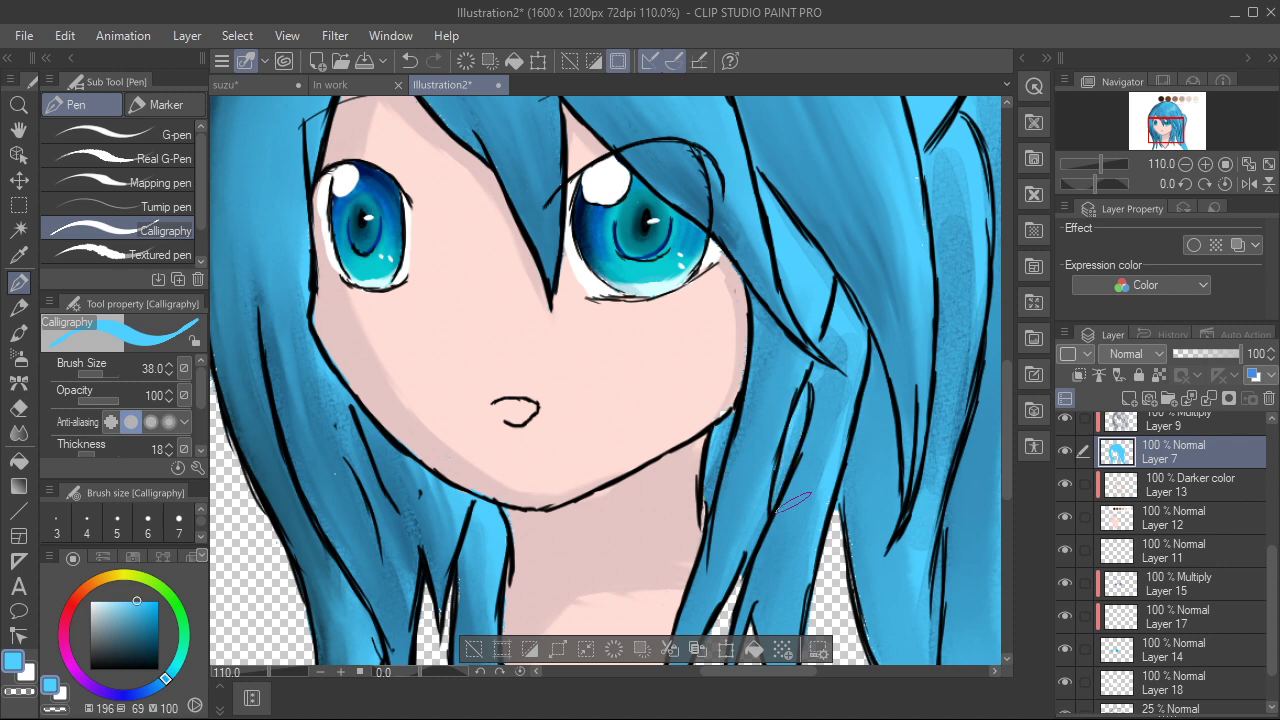
{"action": "scroll", "coordinate": [789, 494], "scroll_direction": "down", "scroll_amount": 4}
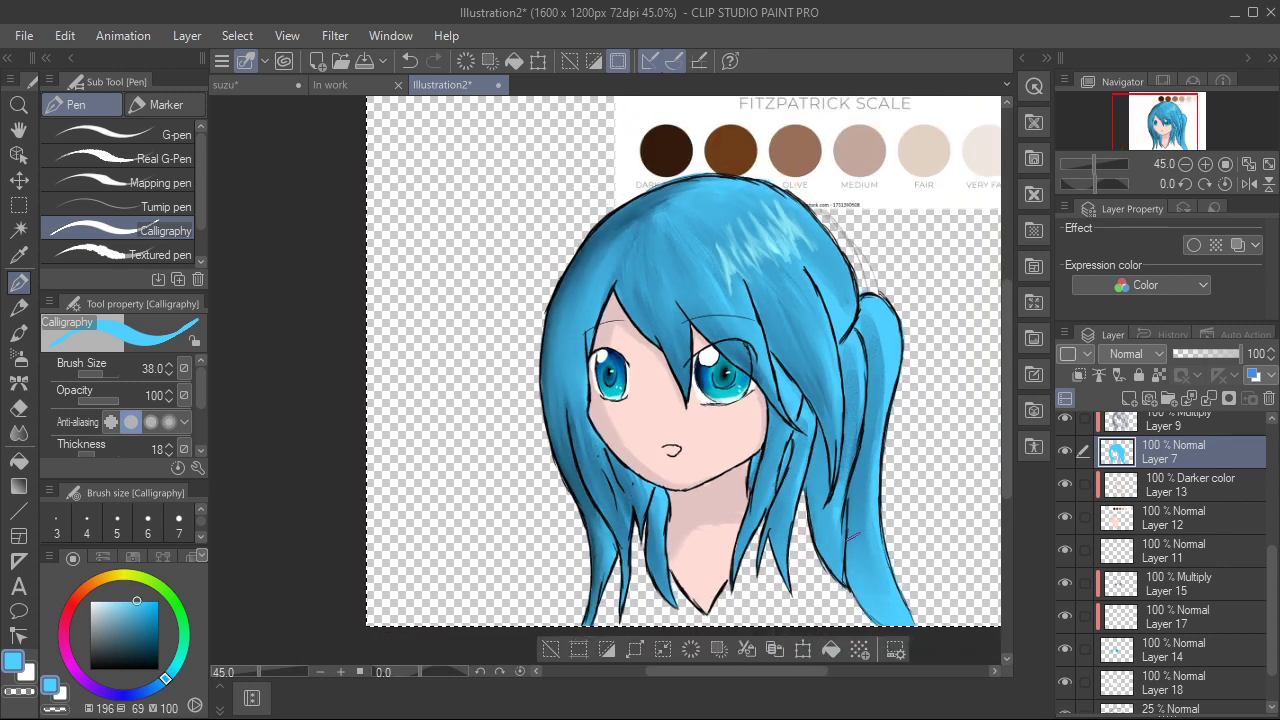
{"action": "scroll", "coordinate": [846, 536], "scroll_direction": "down", "scroll_amount": 1}
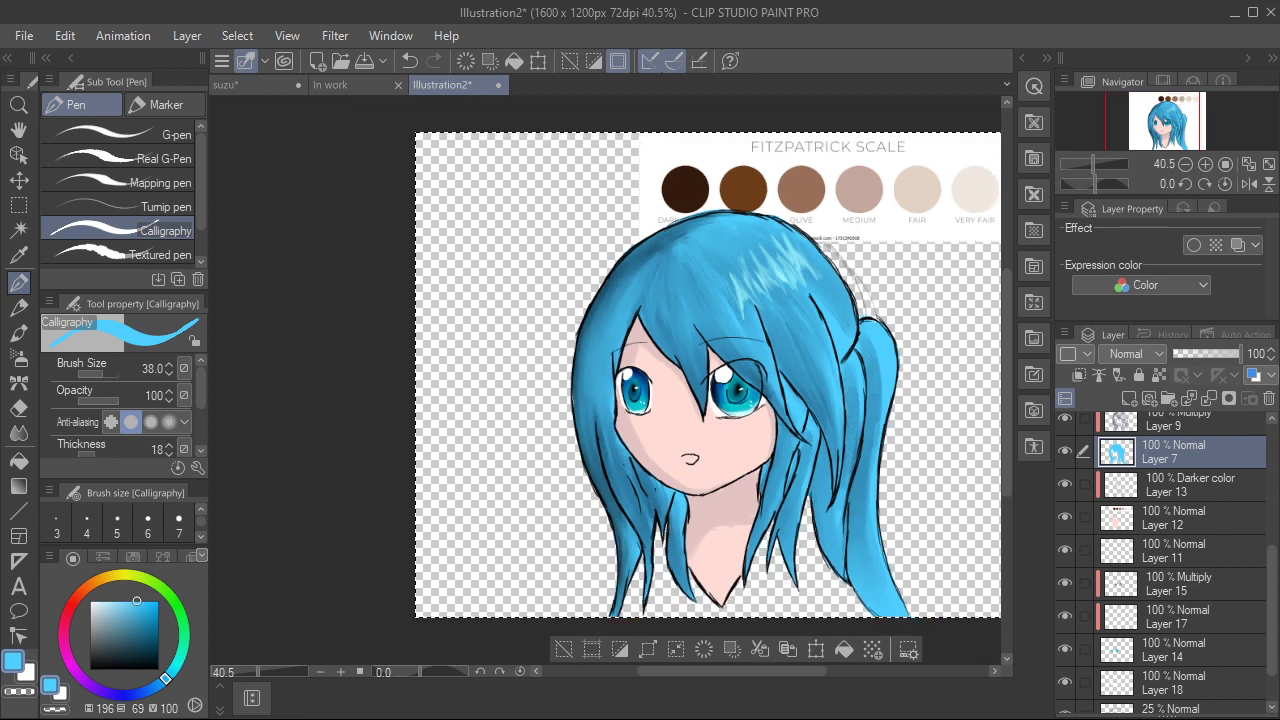
Step: Toggle Layer 6 to identify the eye line art, select it, and add a new raster layer above it
{"action": "scroll", "coordinate": [1165, 560], "scroll_direction": "up", "scroll_amount": 8}
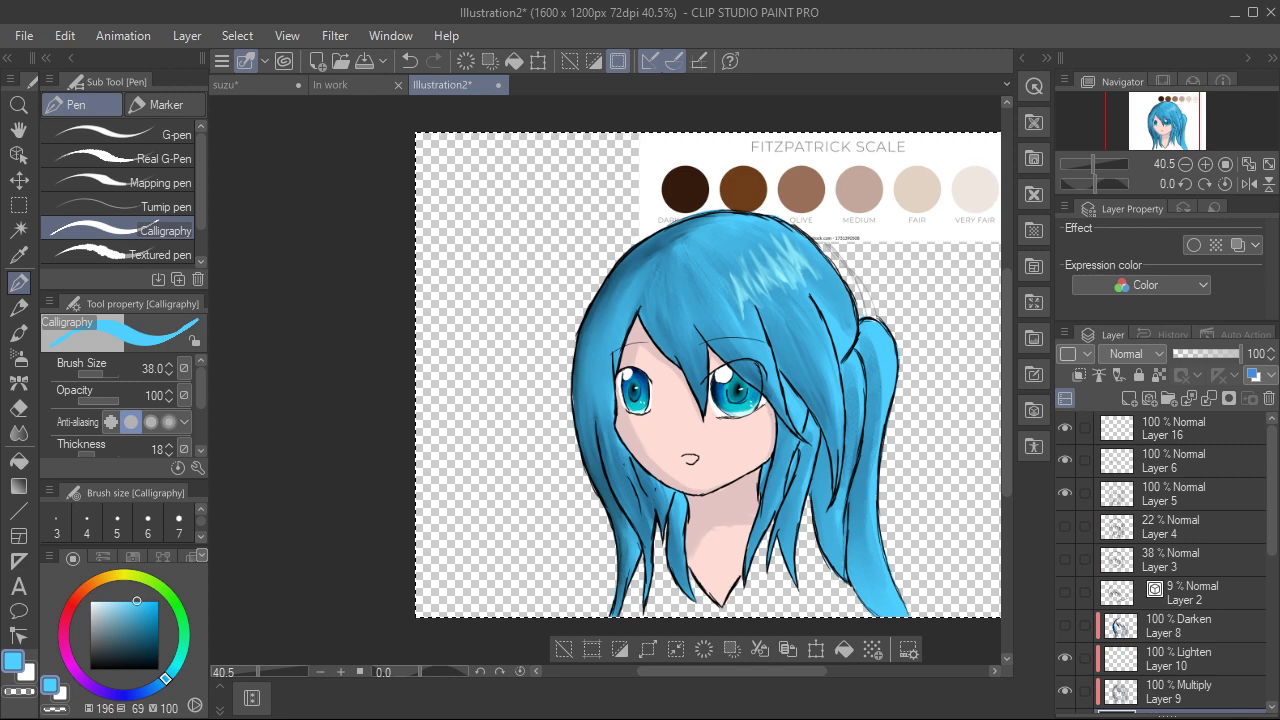
{"action": "left_click", "coordinate": [1065, 460]}
{"action": "scroll", "coordinate": [977, 476], "scroll_direction": "up", "scroll_amount": 4}
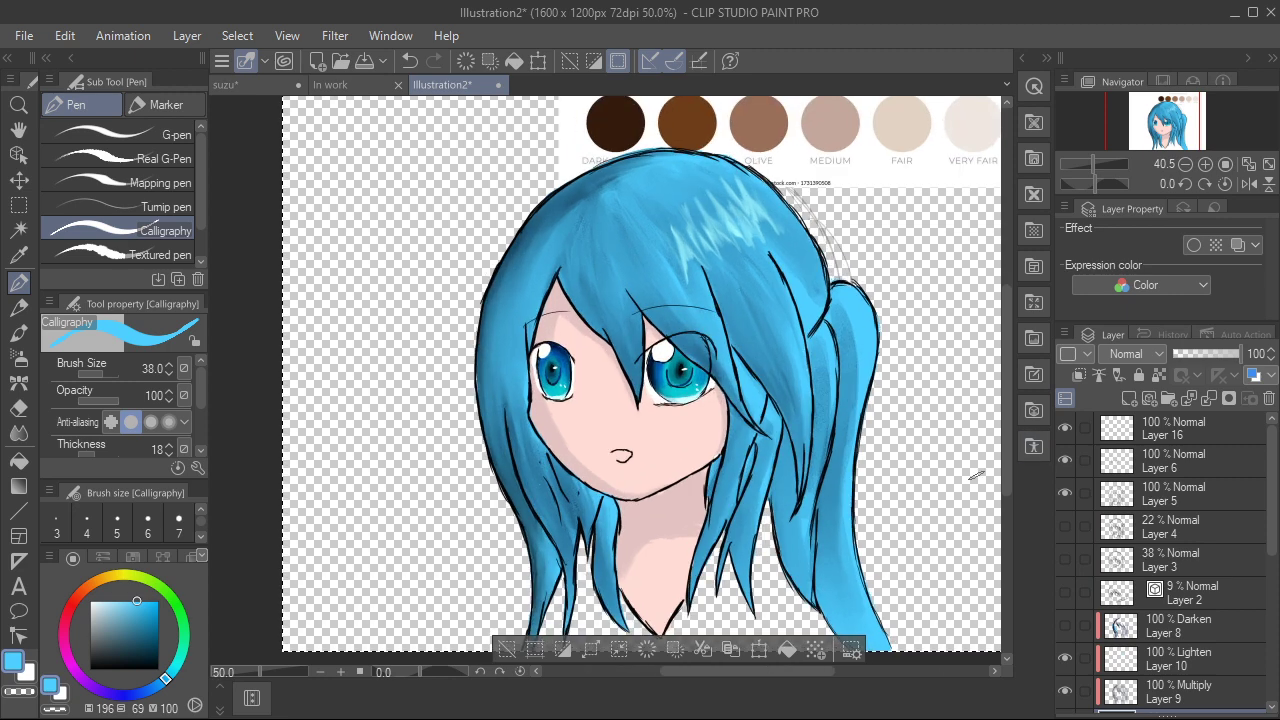
{"action": "left_click_drag", "start_coordinate": [977, 476], "coordinate": [1218, 719]}
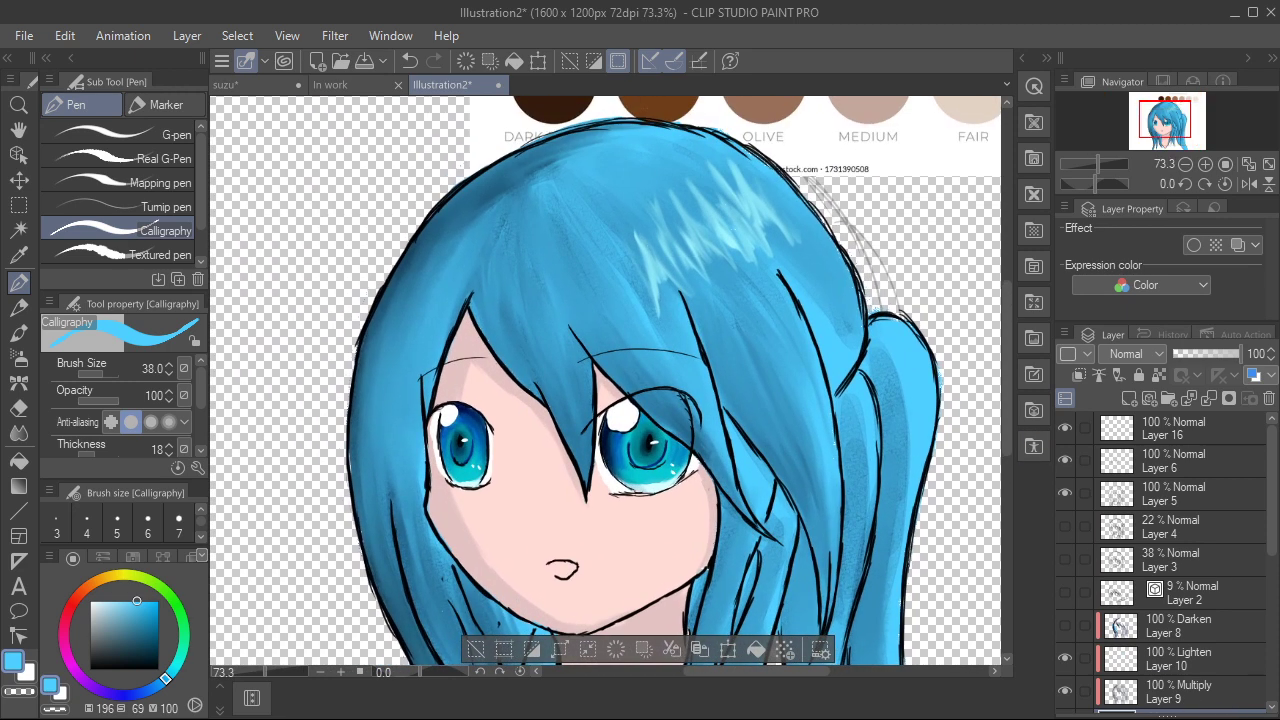
{"action": "left_click", "coordinate": [1187, 461]}
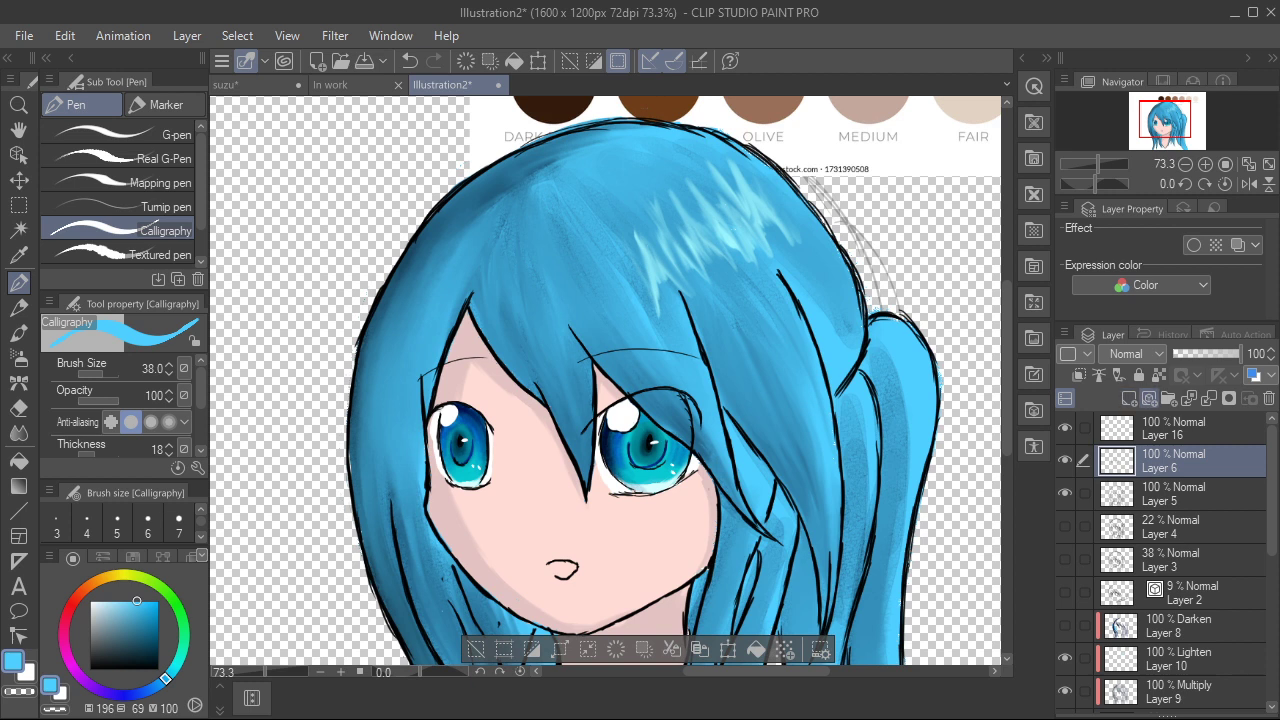
{"action": "left_click", "coordinate": [1130, 398]}
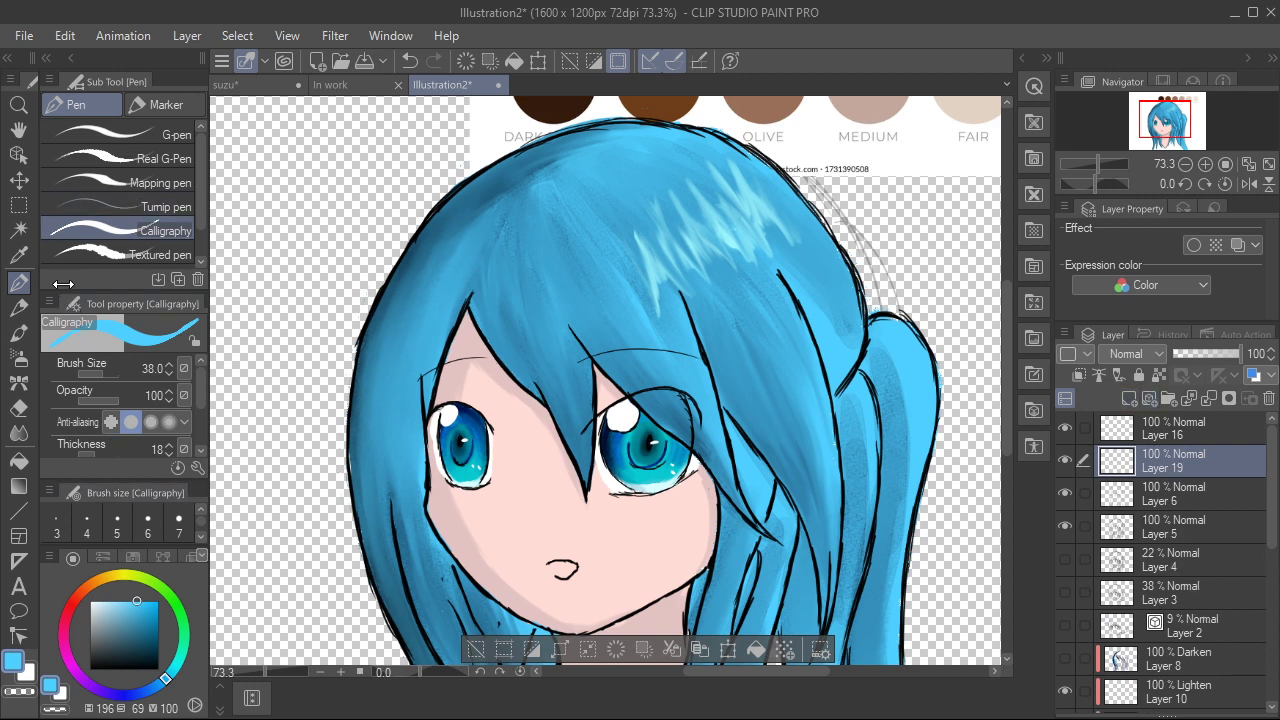
Step: Try a Real G-Pen stroke beside the hair, undo it, and change the drawing colour to near-black
{"action": "left_click", "coordinate": [19, 181]}
{"action": "key", "text": "o"}
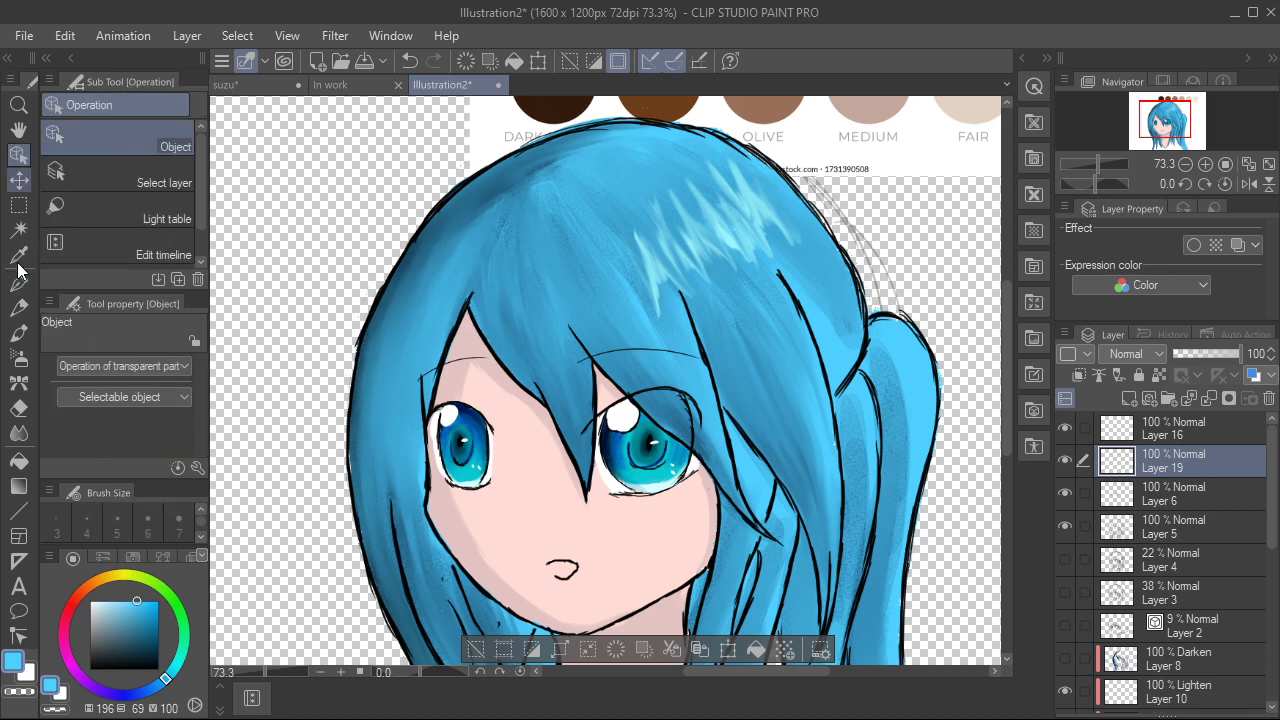
{"action": "left_click", "coordinate": [18, 282]}
{"action": "left_click", "coordinate": [163, 231]}
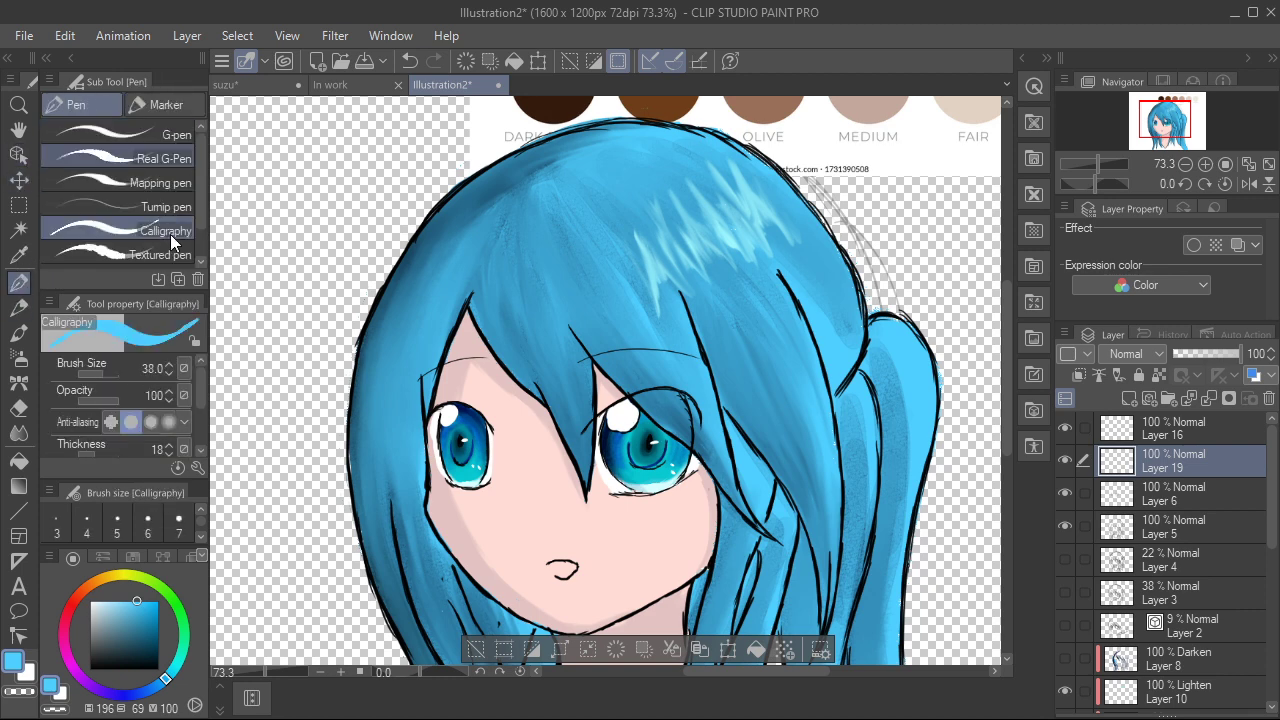
{"action": "left_click", "coordinate": [163, 158]}
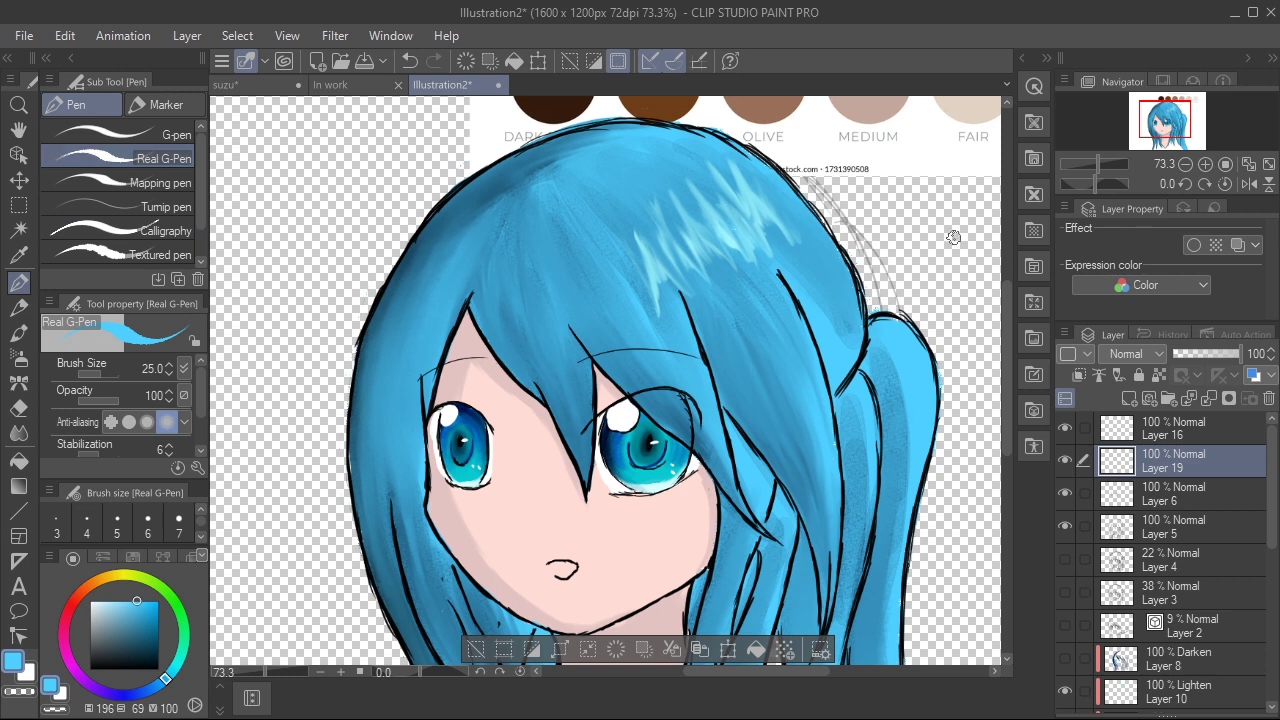
{"action": "left_click_drag", "start_coordinate": [957, 242], "coordinate": [966, 270]}
{"action": "key", "text": "ctrl+z"}
{"action": "left_click_drag", "start_coordinate": [152, 648], "coordinate": [159, 671]}
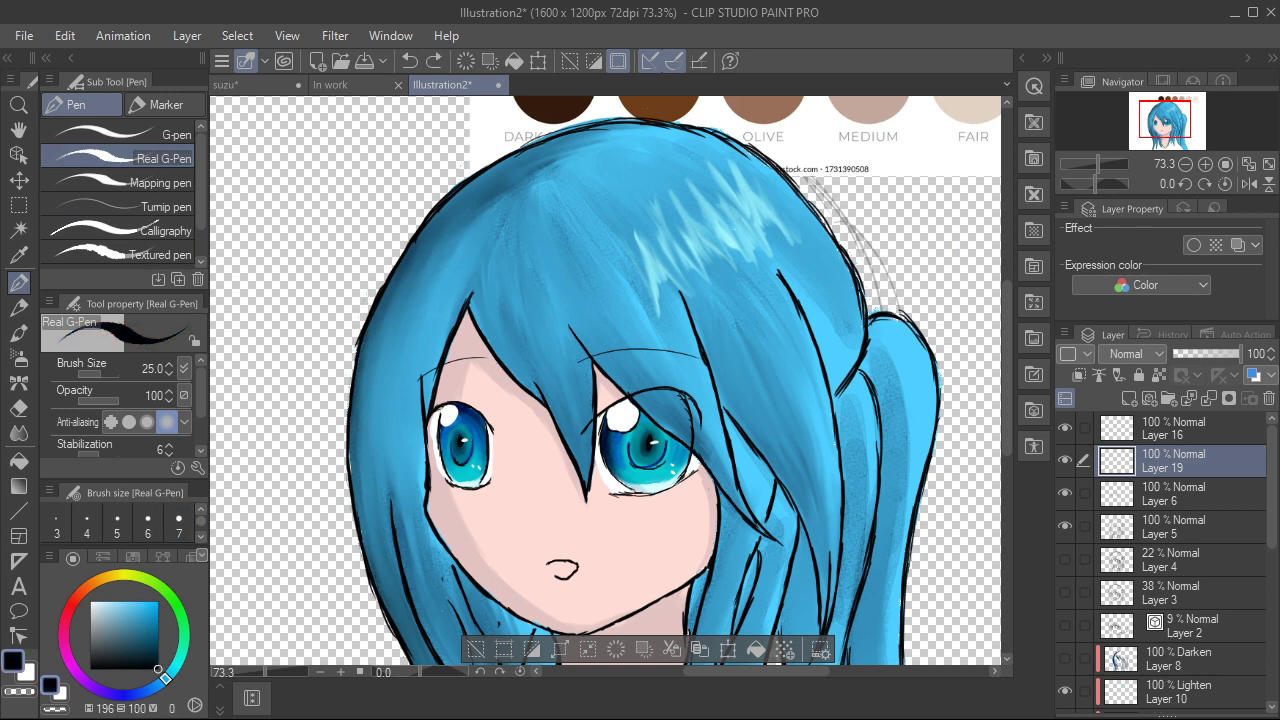
Step: Choose the G-pen at brush size 17, test a stroke at the inner corner of the larger eye, and undo it
{"action": "scroll", "coordinate": [554, 470], "scroll_direction": "up", "scroll_amount": 4}
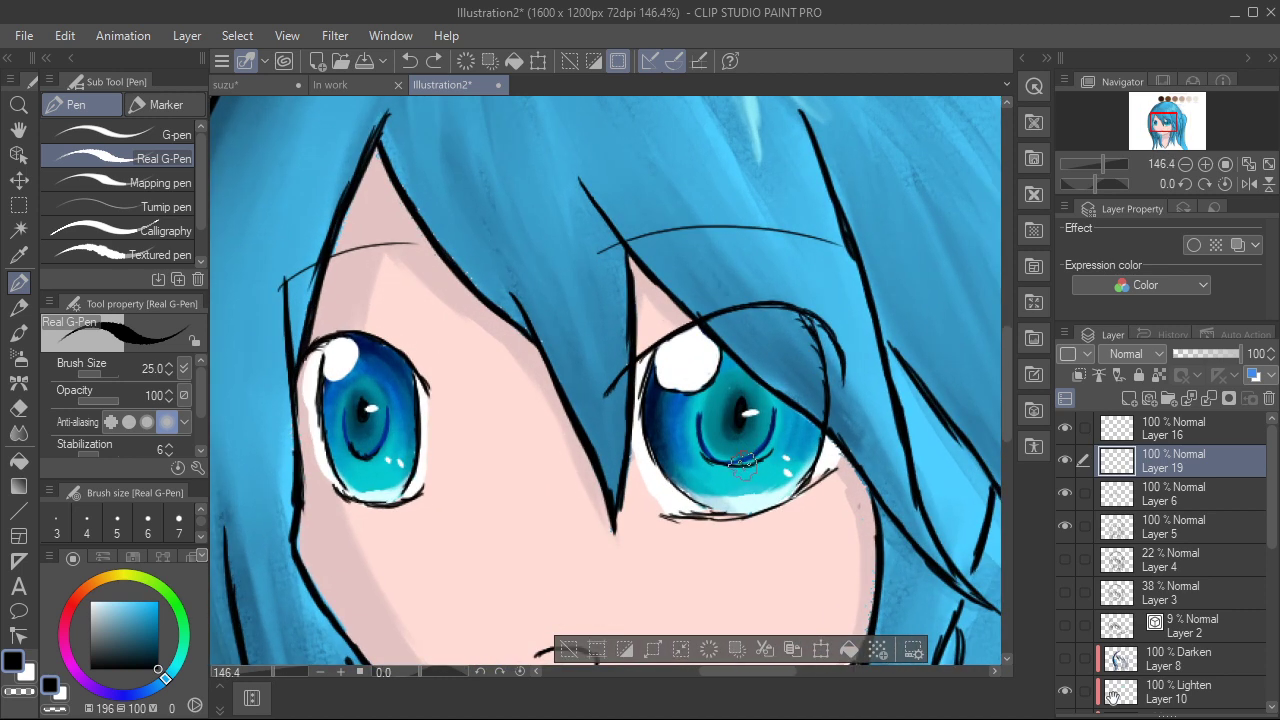
{"action": "left_click_drag", "start_coordinate": [743, 465], "coordinate": [783, 554]}
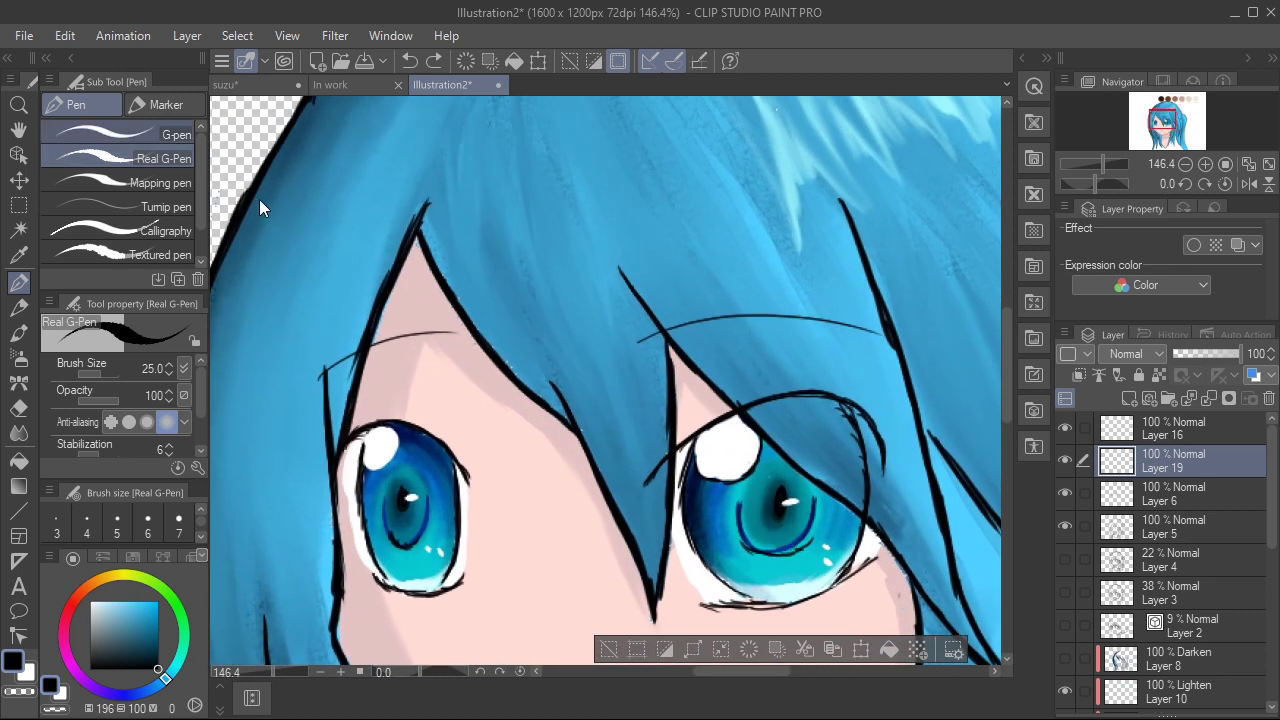
{"action": "left_click", "coordinate": [172, 135]}
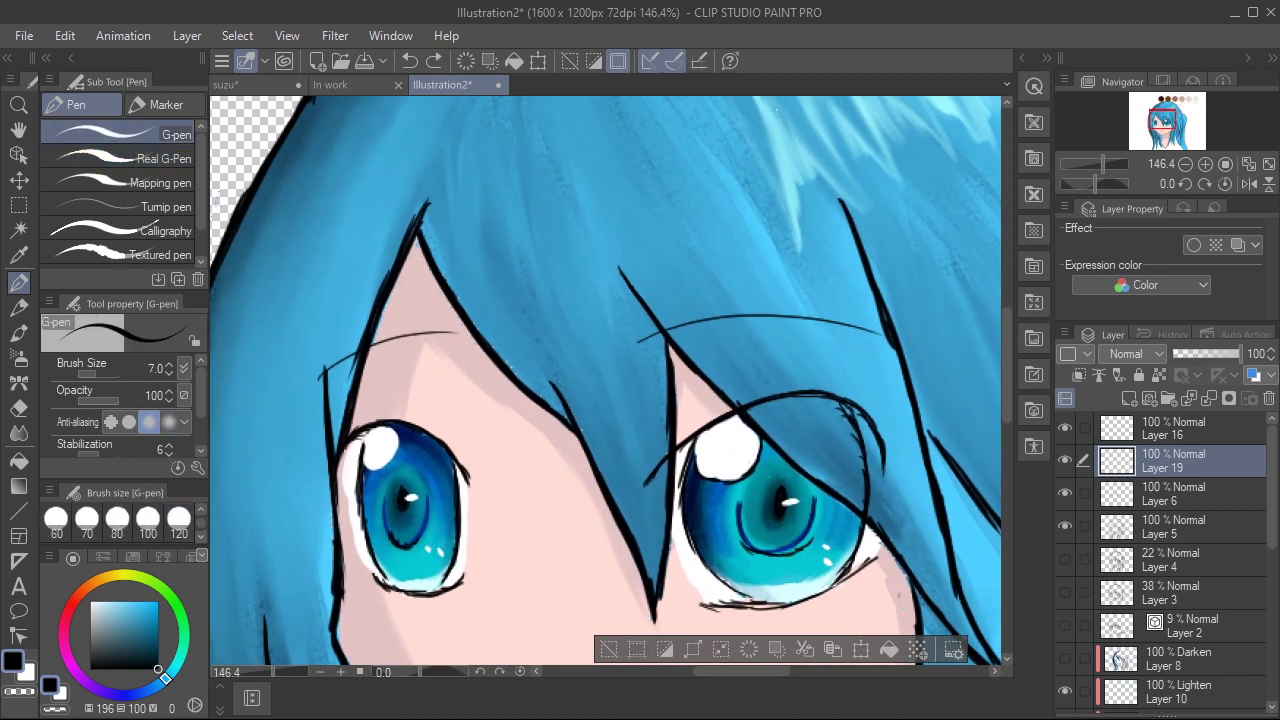
{"action": "left_click", "coordinate": [180, 523]}
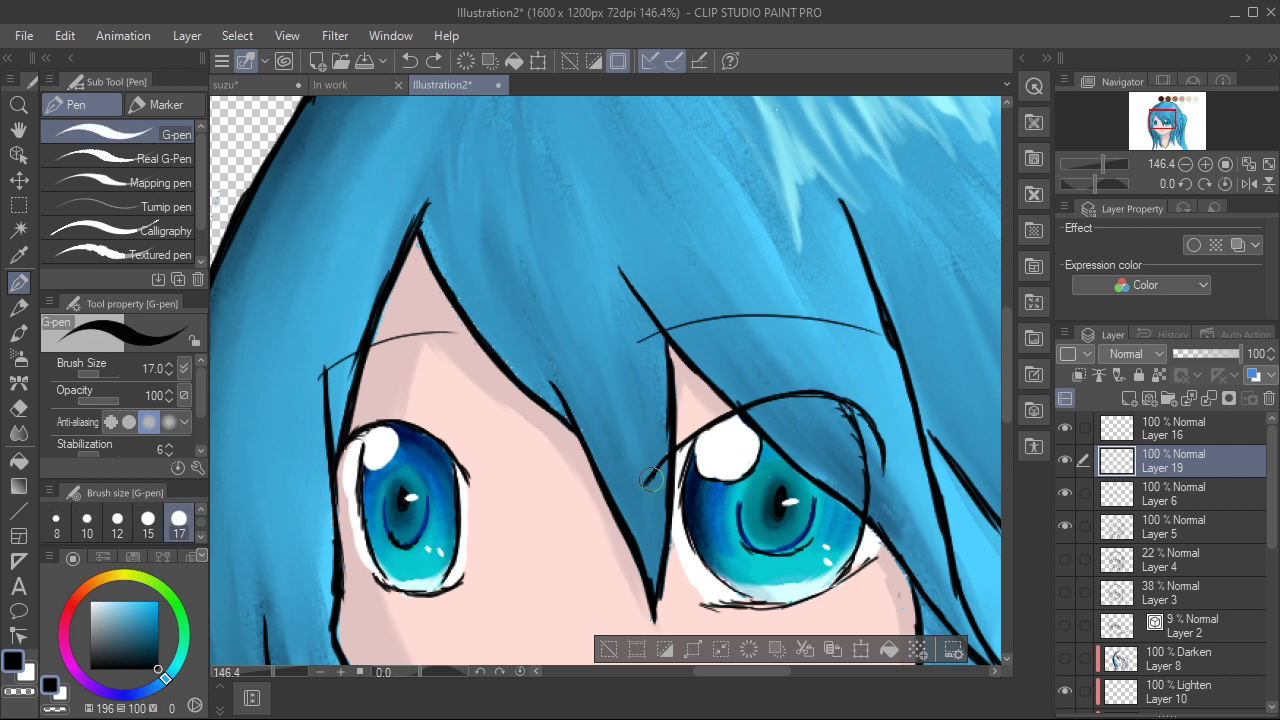
{"action": "left_click_drag", "start_coordinate": [648, 479], "coordinate": [658, 467]}
{"action": "key", "text": "ctrl+z"}
Step: Lower the opacity of the eye sketch on Layer 6 to 32% and make Layer 19 the active layer
{"action": "left_click", "coordinate": [1065, 461]}
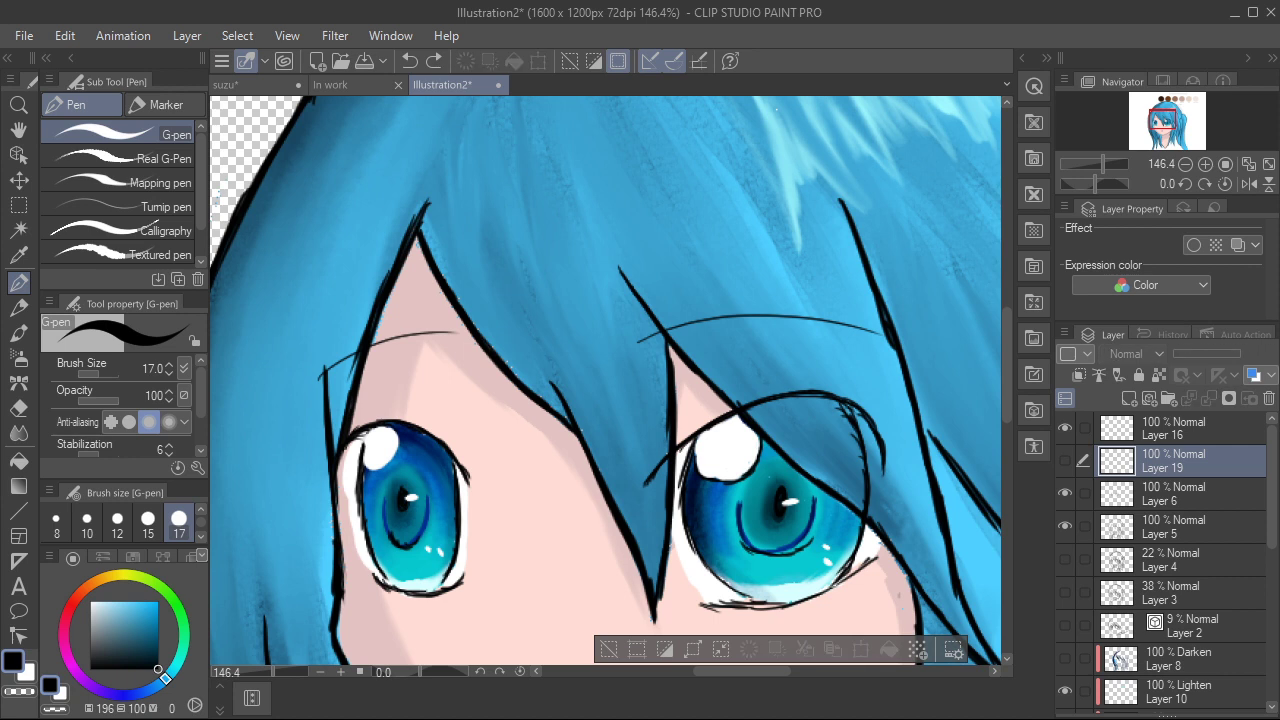
{"action": "left_click", "coordinate": [1065, 460]}
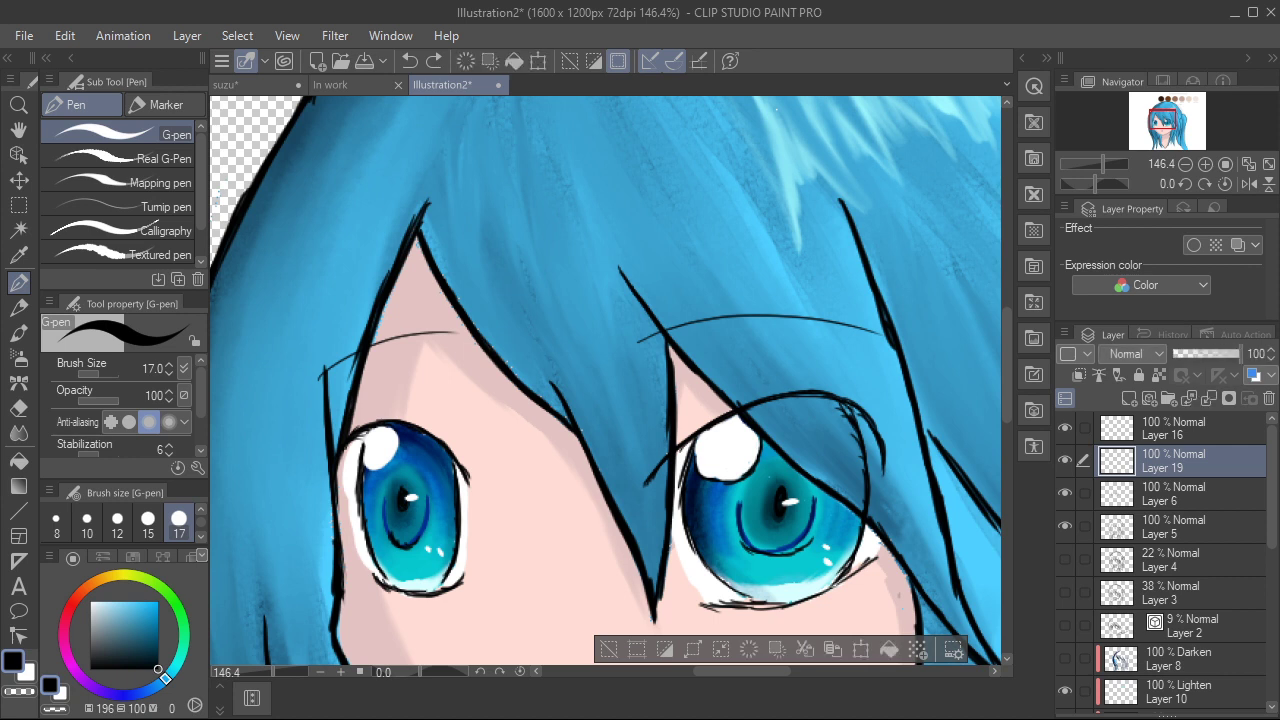
{"action": "left_click", "coordinate": [691, 408]}
{"action": "left_click", "coordinate": [1190, 494]}
{"action": "left_click_drag", "start_coordinate": [1216, 354], "coordinate": [1196, 353]}
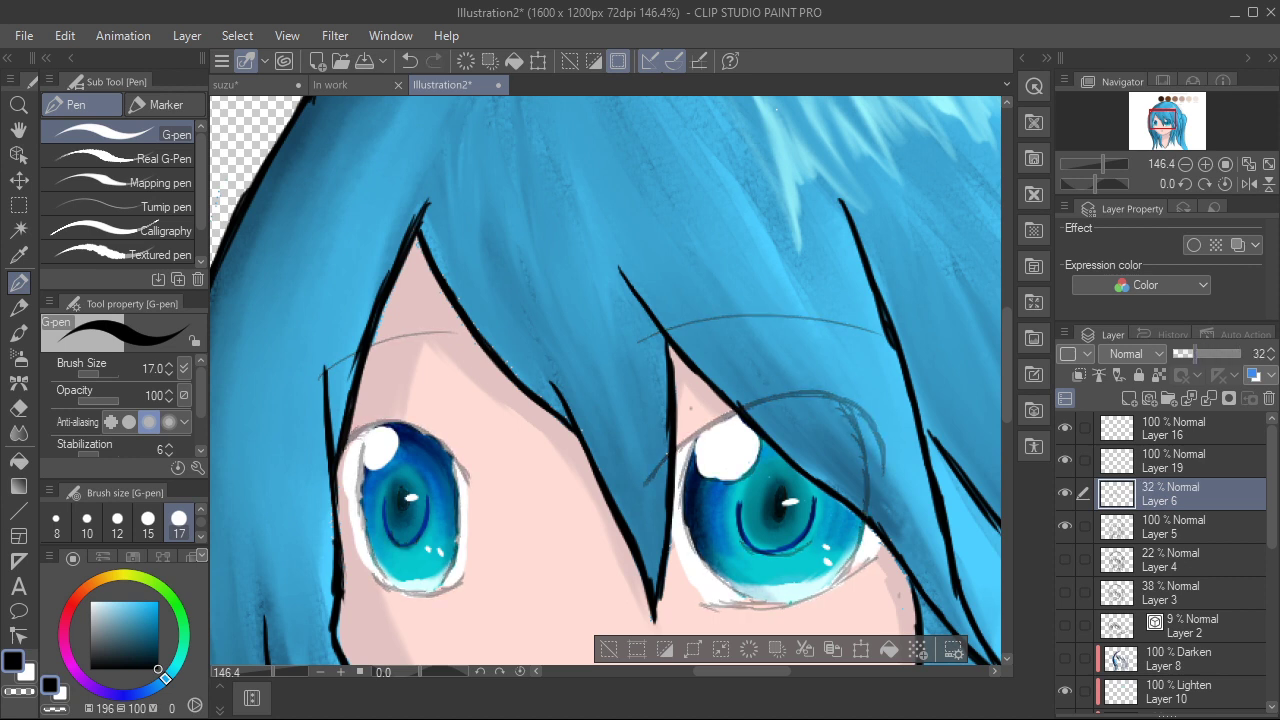
{"action": "left_click", "coordinate": [1188, 461]}
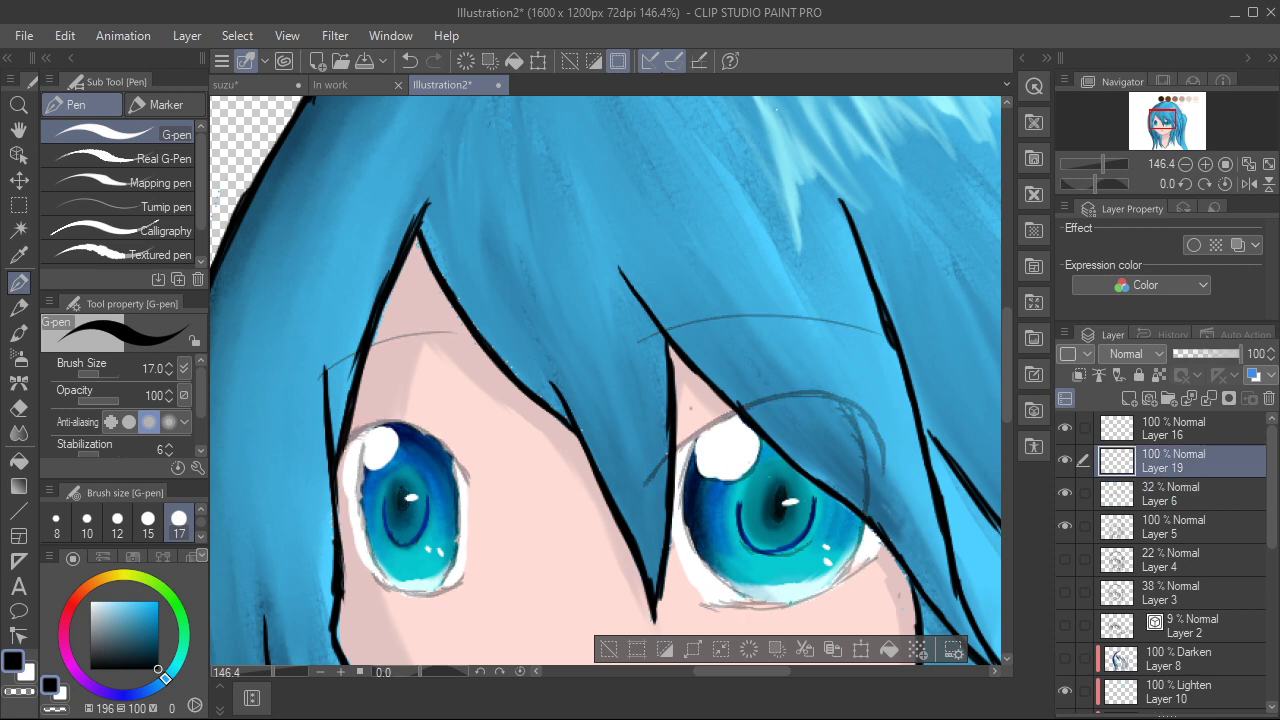
Step: Try tracing the larger eye's upper lash line in black with the G-pen, and undo the strokes
{"action": "left_click_drag", "start_coordinate": [648, 483], "coordinate": [739, 417]}
{"action": "mouse_move", "coordinate": [671, 461]}
{"action": "left_mouse_down"}
{"action": "mouse_move", "coordinate": [769, 408]}
{"action": "mouse_move", "coordinate": [672, 460]}
{"action": "mouse_move", "coordinate": [770, 408]}
{"action": "left_mouse_up"}
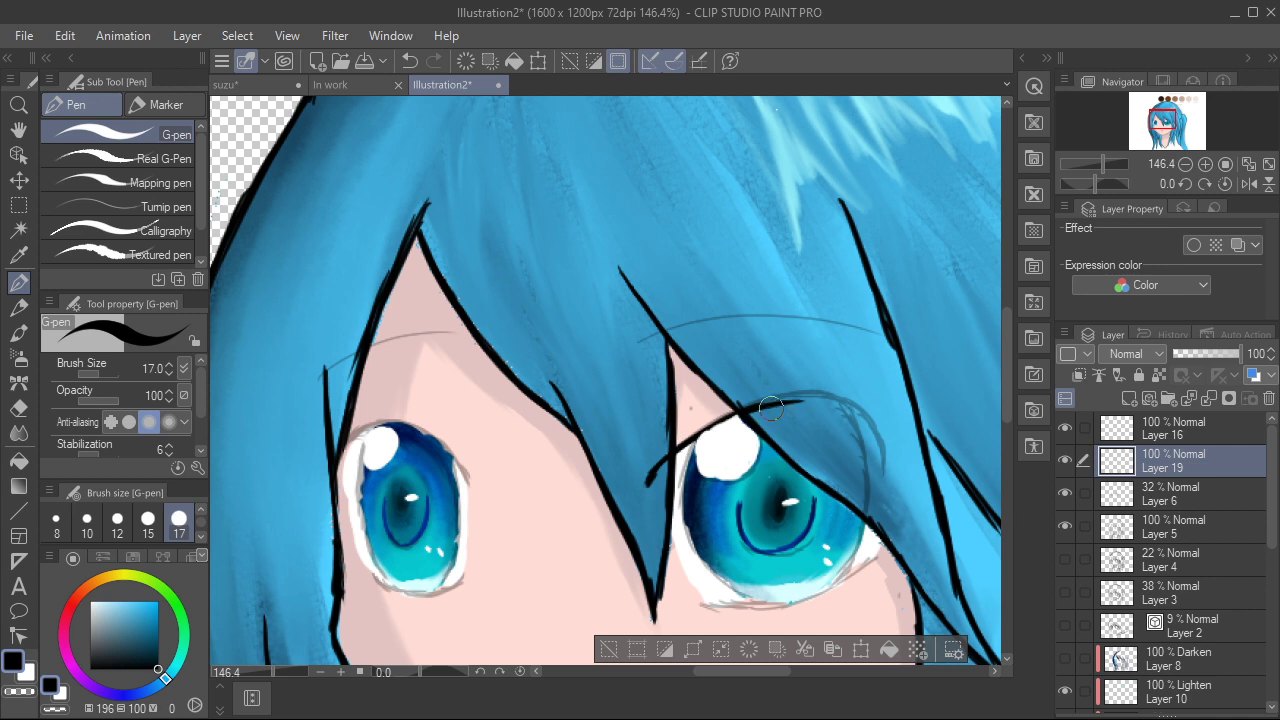
{"action": "key", "text": "ctrl+z"}
{"action": "key", "text": "ctrl+z"}
{"action": "key", "text": "ctrl+z"}
{"action": "key", "text": "ctrl+z"}
{"action": "key", "text": "ctrl+z"}
{"action": "key", "text": "ctrl+z"}
{"action": "key", "text": "ctrl+z"}
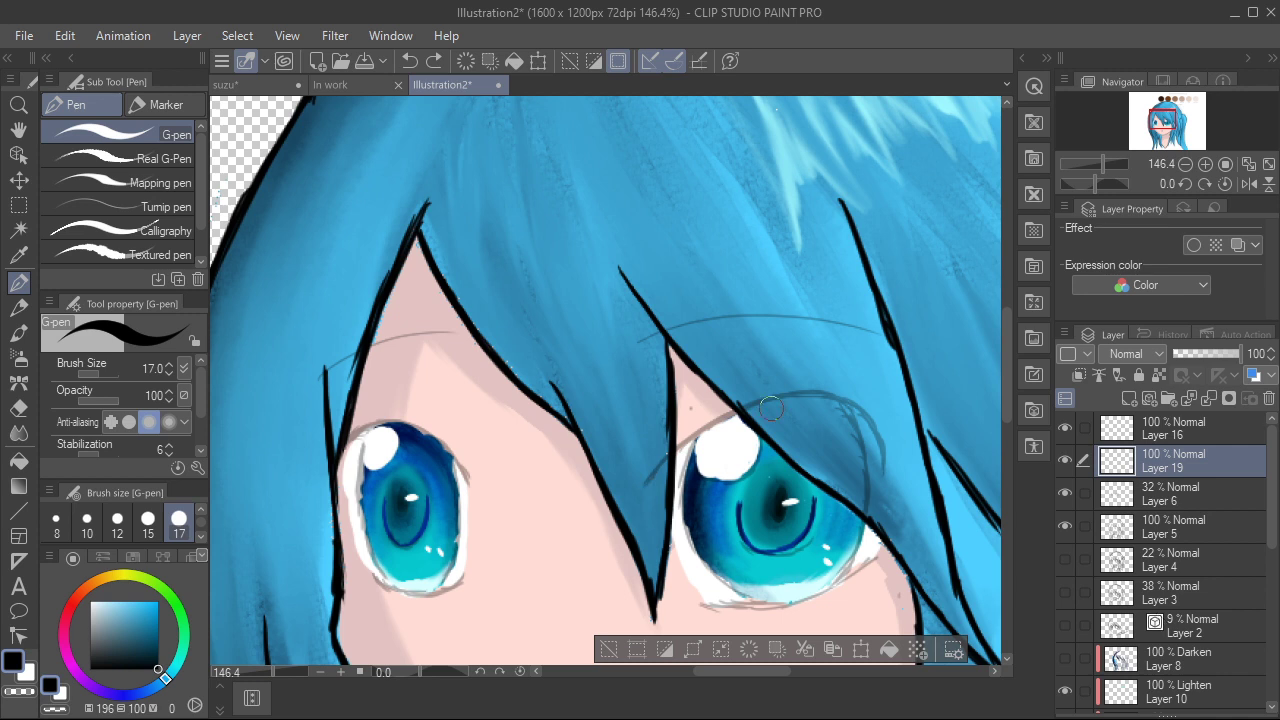
Step: Change the drawing colour to a dark navy blue with hue 225, saturation 100 and value 30
{"action": "left_click", "coordinate": [140, 692]}
{"action": "left_click", "coordinate": [149, 649]}
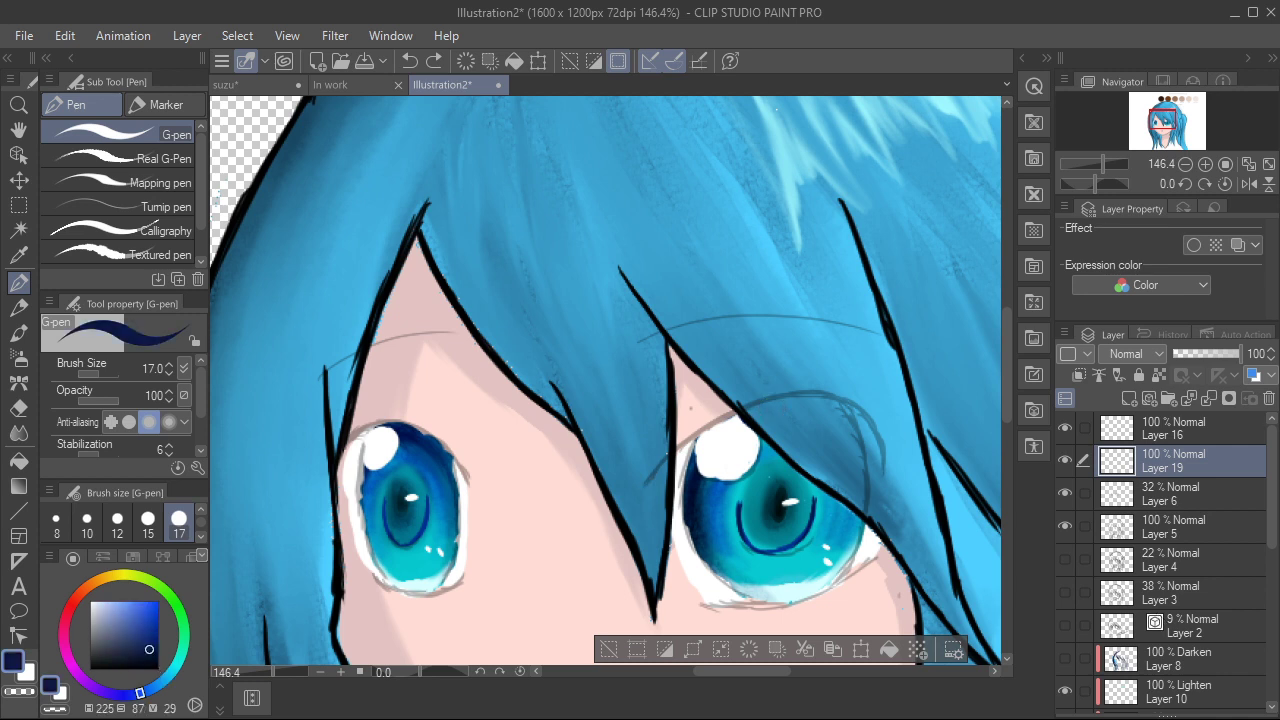
{"action": "left_click_drag", "start_coordinate": [149, 649], "coordinate": [158, 647]}
Step: Try the larger eye's upper lash line in navy, and undo all of its strokes
{"action": "left_click_drag", "start_coordinate": [646, 485], "coordinate": [698, 449]}
{"action": "mouse_move", "coordinate": [742, 412]}
{"action": "left_mouse_down"}
{"action": "mouse_move", "coordinate": [689, 449]}
{"action": "mouse_move", "coordinate": [766, 403]}
{"action": "mouse_move", "coordinate": [684, 447]}
{"action": "mouse_move", "coordinate": [793, 400]}
{"action": "left_mouse_up"}
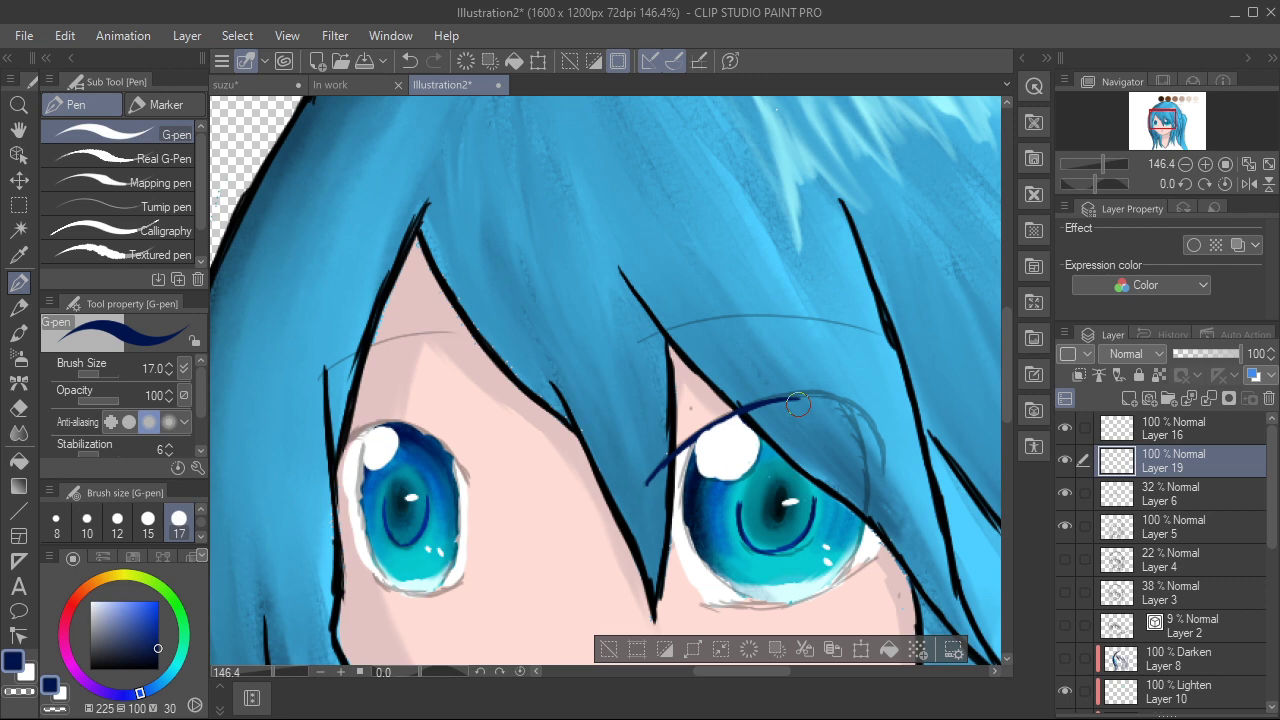
{"action": "scroll", "coordinate": [804, 490], "scroll_direction": "up", "scroll_amount": 9}
{"action": "mouse_move", "coordinate": [798, 353]}
{"action": "left_mouse_down"}
{"action": "mouse_move", "coordinate": [798, 505]}
{"action": "mouse_move", "coordinate": [780, 410]}
{"action": "left_mouse_up"}
{"action": "key", "text": "ctrl+z"}
{"action": "key", "text": "ctrl+z"}
{"action": "key", "text": "ctrl+z"}
{"action": "key", "text": "ctrl+z"}
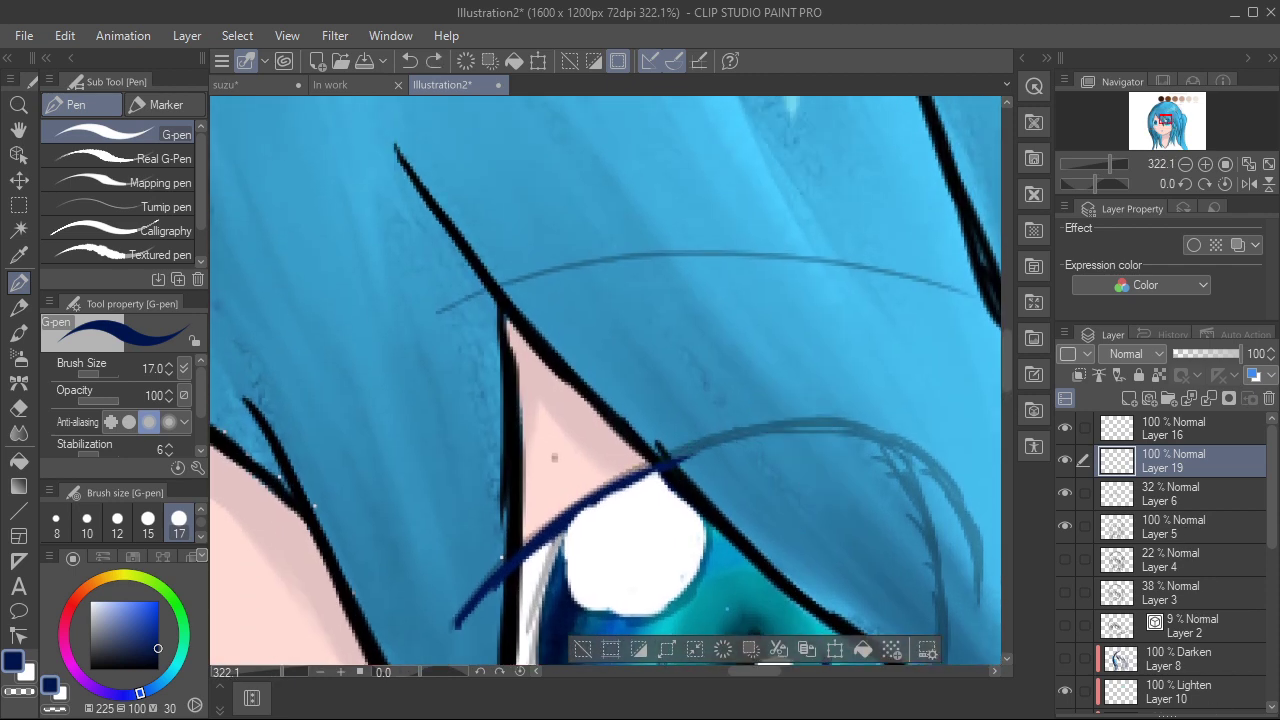
{"action": "left_click_drag", "start_coordinate": [890, 560], "coordinate": [813, 410]}
{"action": "key", "text": "ctrl+z"}
{"action": "key", "text": "ctrl+z"}
{"action": "key", "text": "ctrl+z"}
{"action": "key", "text": "ctrl+z"}
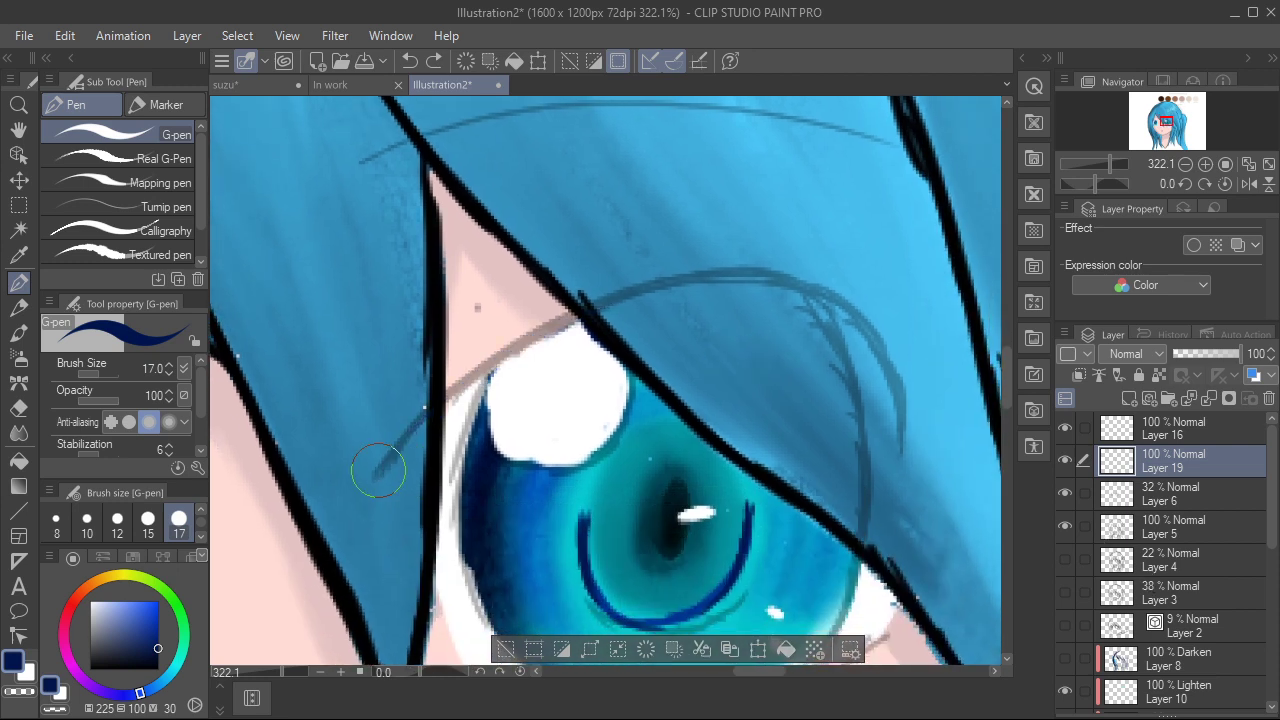
Step: Trace the larger eye's upper lash line in navy on Layer 19, from the inner corner to past the crossing hair strand
{"action": "left_click_drag", "start_coordinate": [373, 476], "coordinate": [460, 386]}
{"action": "left_click_drag", "start_coordinate": [418, 425], "coordinate": [514, 364]}
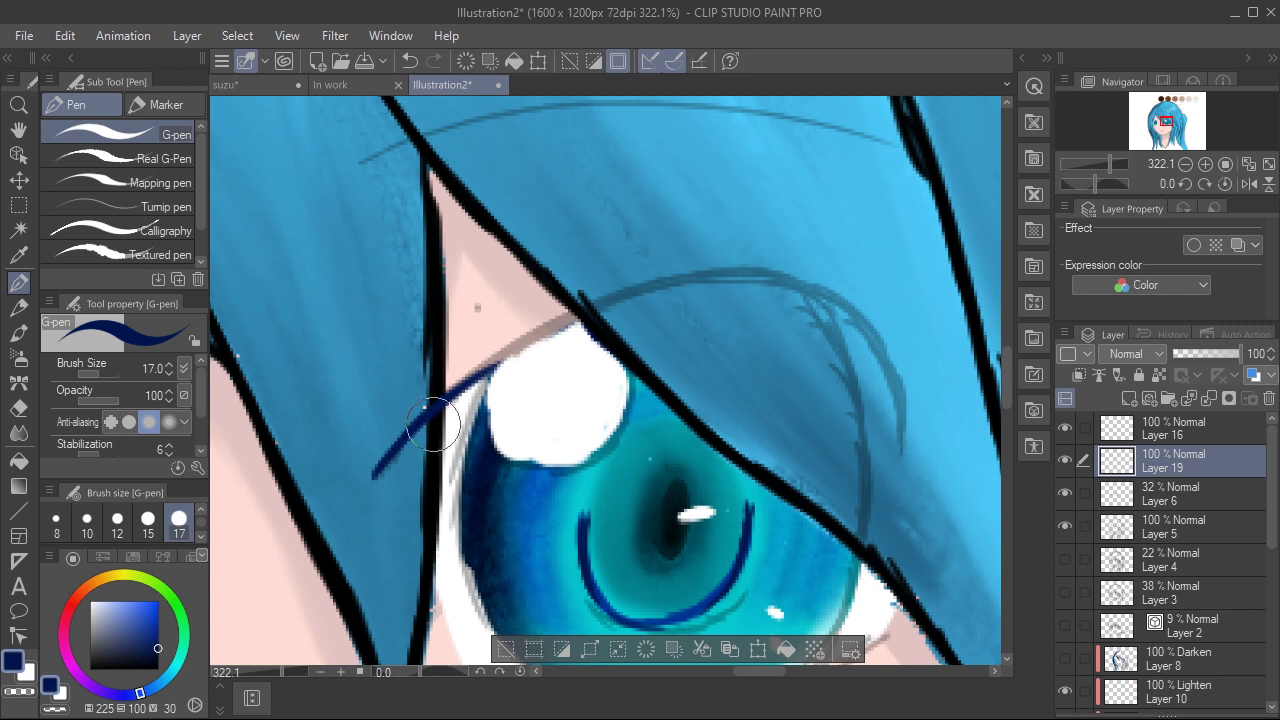
{"action": "left_click_drag", "start_coordinate": [446, 420], "coordinate": [631, 300]}
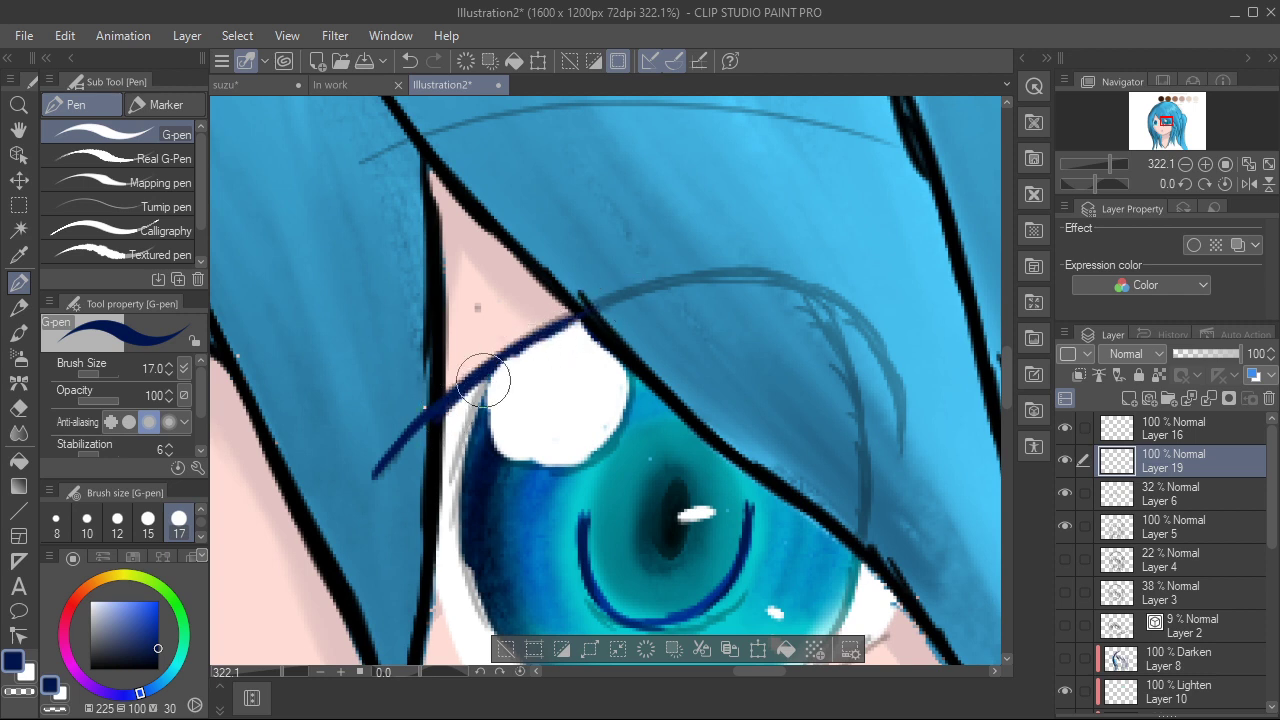
{"action": "left_click_drag", "start_coordinate": [484, 380], "coordinate": [665, 291]}
{"action": "left_click_drag", "start_coordinate": [516, 354], "coordinate": [676, 286]}
Step: With the canvas rotated to -65 degrees, continue the navy lash line over the top of the larger eye down to its outer tip
{"action": "mouse_move", "coordinate": [586, 300]}
{"action": "left_mouse_down"}
{"action": "mouse_move", "coordinate": [743, 280]}
{"action": "mouse_move", "coordinate": [456, 250]}
{"action": "left_mouse_up"}
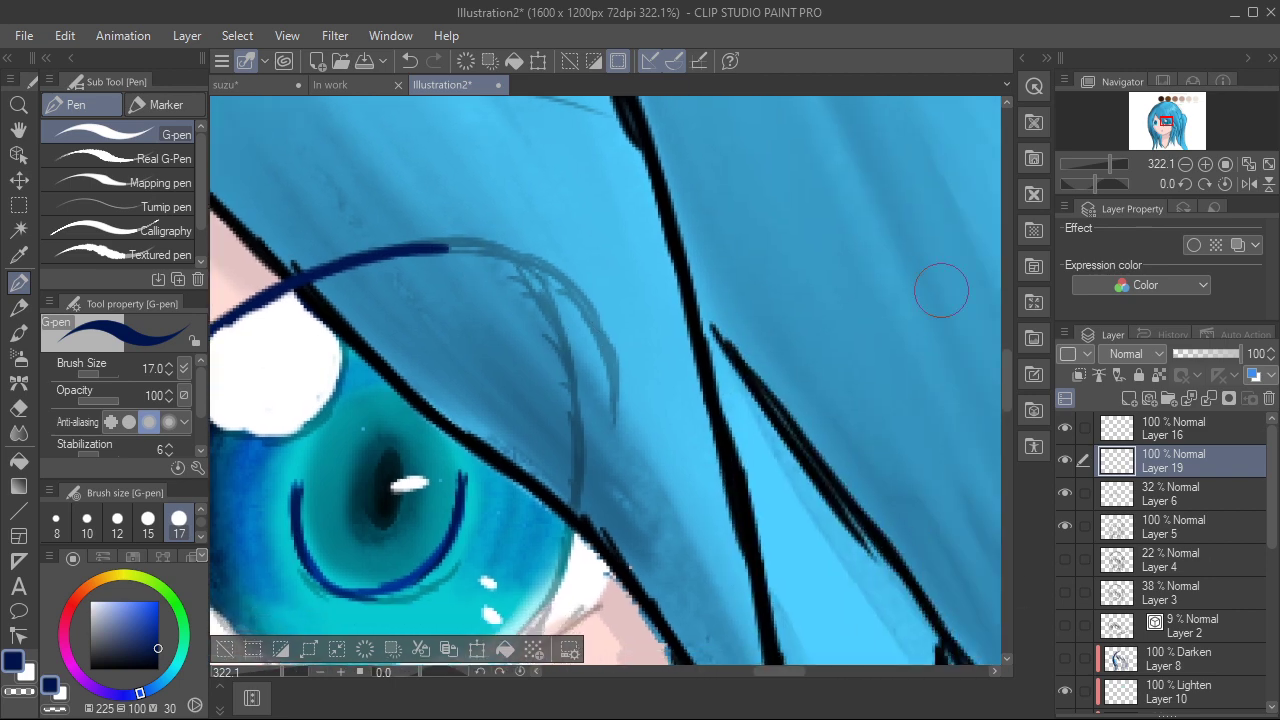
{"action": "left_click", "coordinate": [1205, 184]}
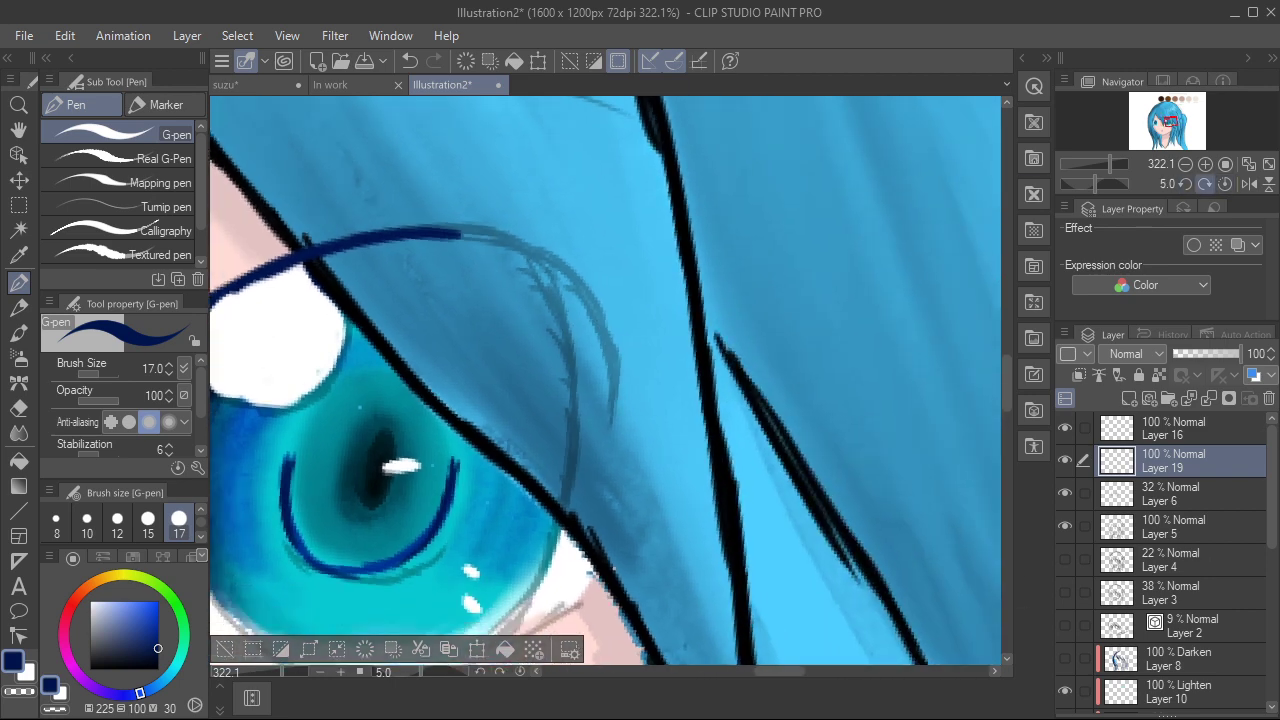
{"action": "left_click", "coordinate": [1205, 184]}
{"action": "left_click", "coordinate": [1205, 184]}
{"action": "left_click", "coordinate": [1185, 184]}
{"action": "left_click", "coordinate": [1185, 184]}
{"action": "left_click", "coordinate": [1185, 184]}
{"action": "left_click", "coordinate": [1185, 184]}
{"action": "left_click", "coordinate": [1185, 184]}
{"action": "left_click", "coordinate": [1185, 184]}
{"action": "left_click", "coordinate": [1185, 184]}
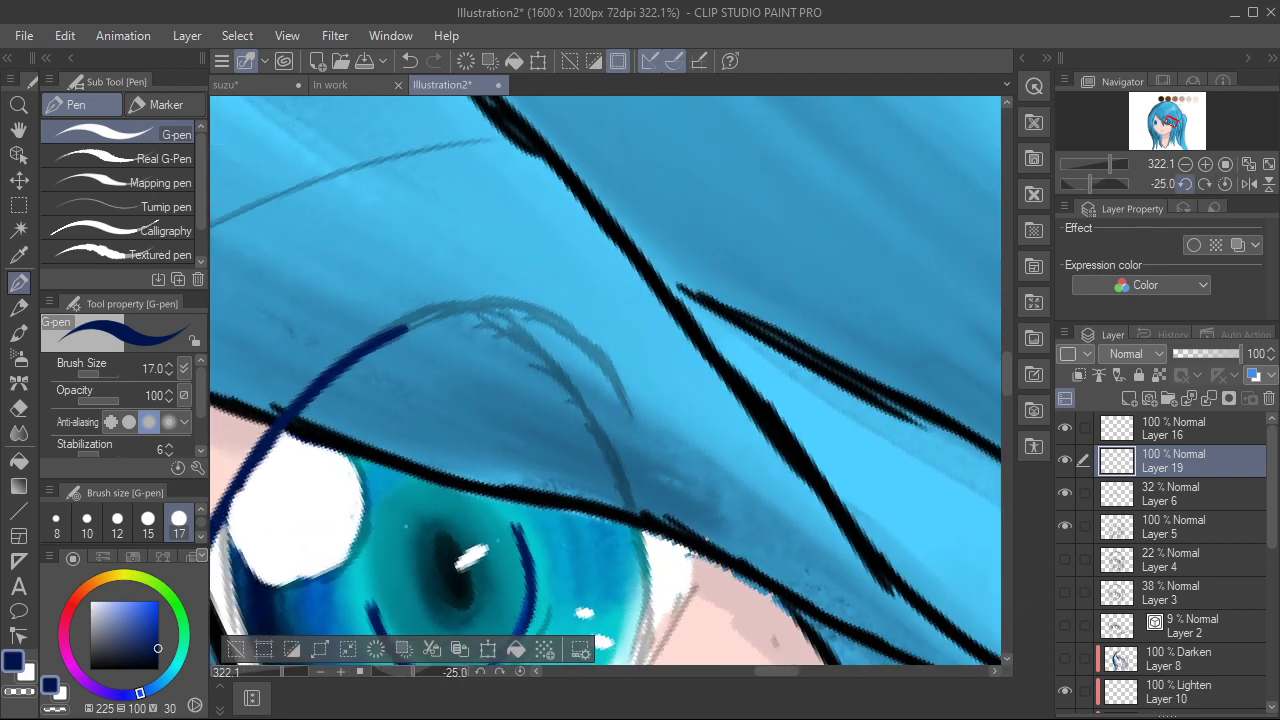
{"action": "left_click", "coordinate": [1185, 184]}
{"action": "left_click", "coordinate": [1185, 184]}
{"action": "left_click", "coordinate": [1185, 184]}
{"action": "left_click", "coordinate": [1185, 184]}
{"action": "left_click", "coordinate": [1185, 184]}
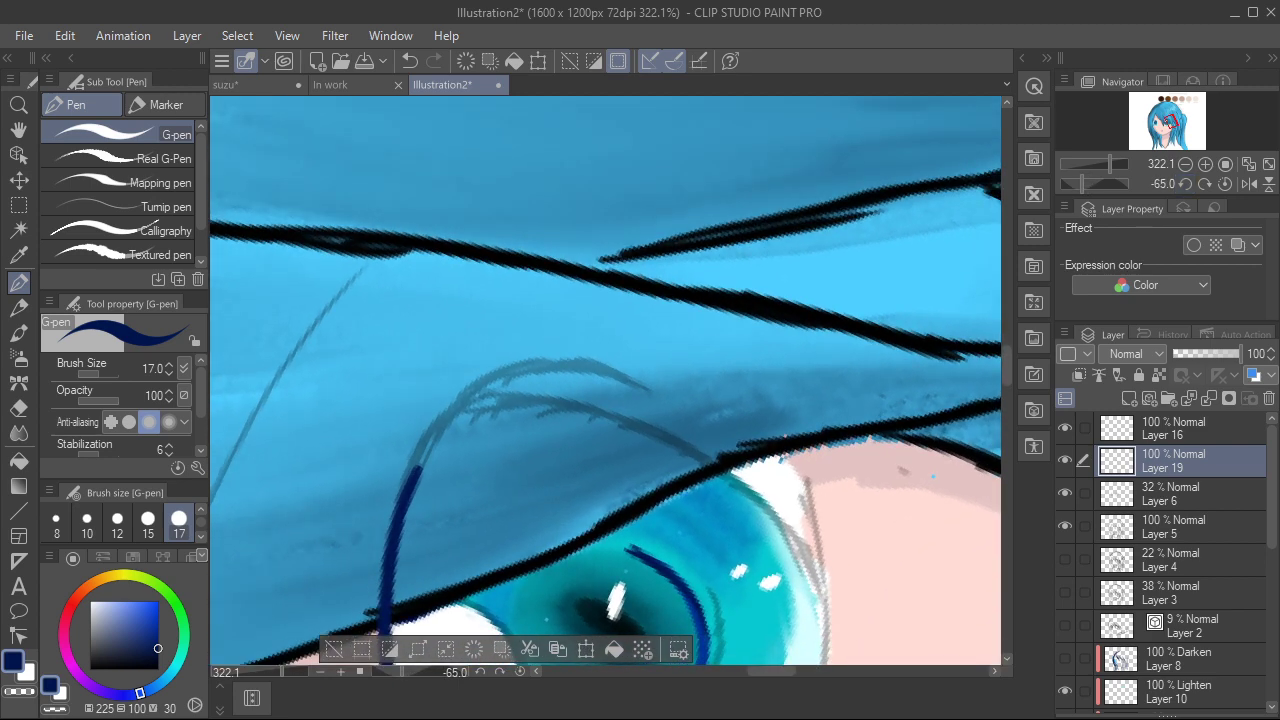
{"action": "left_click_drag", "start_coordinate": [831, 564], "coordinate": [828, 478]}
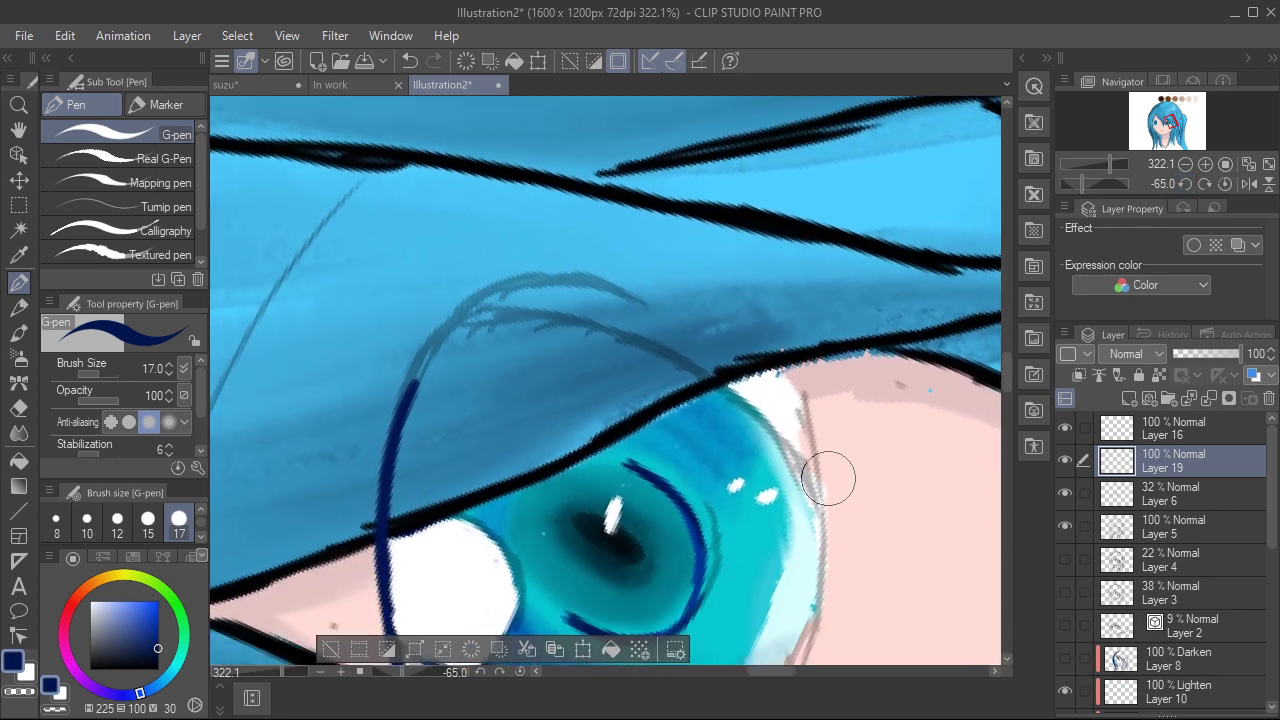
{"action": "left_click_drag", "start_coordinate": [404, 400], "coordinate": [444, 337]}
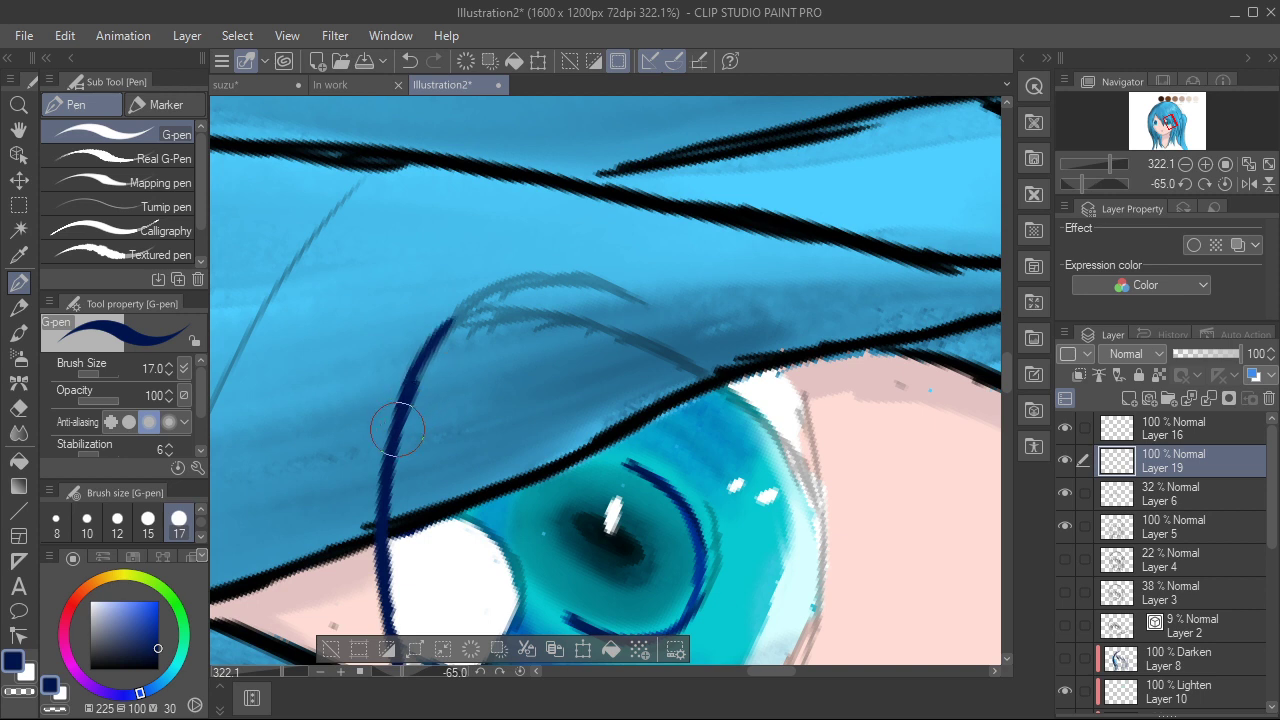
{"action": "left_click_drag", "start_coordinate": [398, 424], "coordinate": [458, 317]}
{"action": "mouse_move", "coordinate": [428, 368]}
{"action": "left_mouse_down"}
{"action": "mouse_move", "coordinate": [439, 333]}
{"action": "mouse_move", "coordinate": [532, 280]}
{"action": "left_mouse_up"}
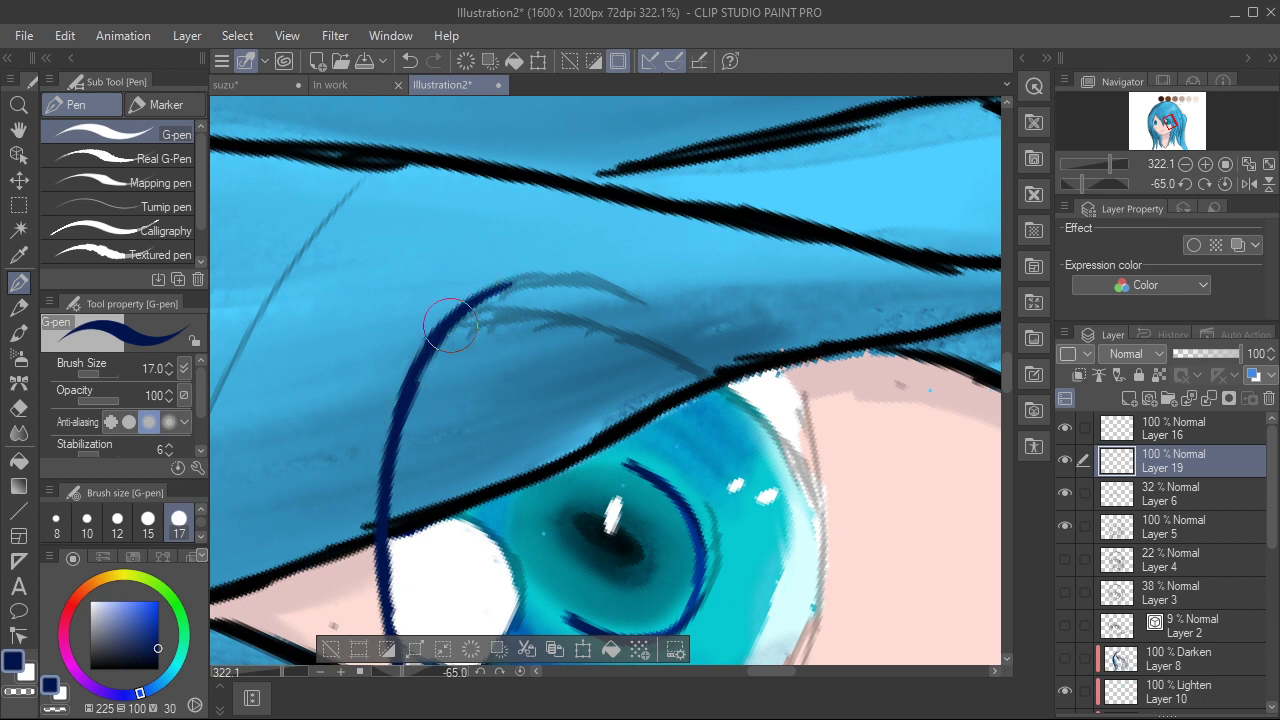
{"action": "mouse_move", "coordinate": [450, 326]}
{"action": "left_mouse_down"}
{"action": "mouse_move", "coordinate": [539, 289]}
{"action": "mouse_move", "coordinate": [507, 285]}
{"action": "mouse_move", "coordinate": [600, 285]}
{"action": "mouse_move", "coordinate": [578, 278]}
{"action": "mouse_move", "coordinate": [647, 312]}
{"action": "left_mouse_up"}
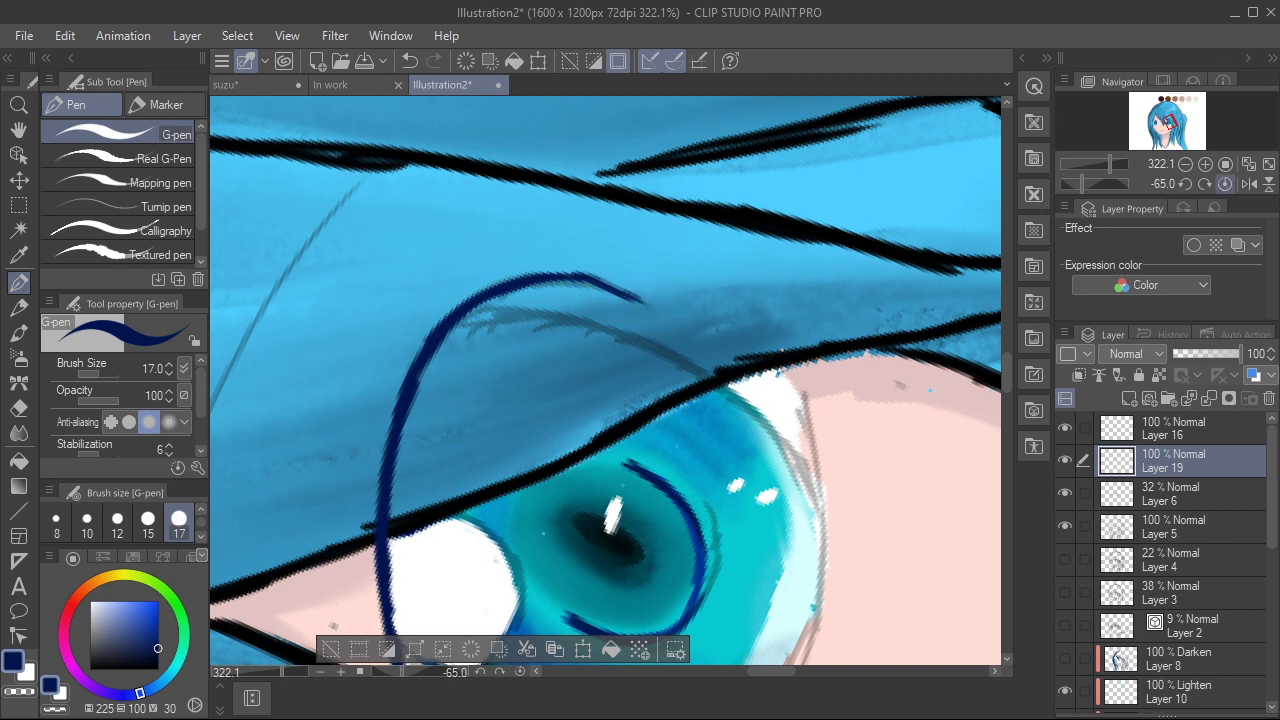
Step: Reset the canvas rotation and outline the inner side of the larger eye's iris in navy, from the lash line to the lower edge
{"action": "left_click", "coordinate": [1225, 184]}
{"action": "left_click_drag", "start_coordinate": [1049, 583], "coordinate": [1197, 413]}
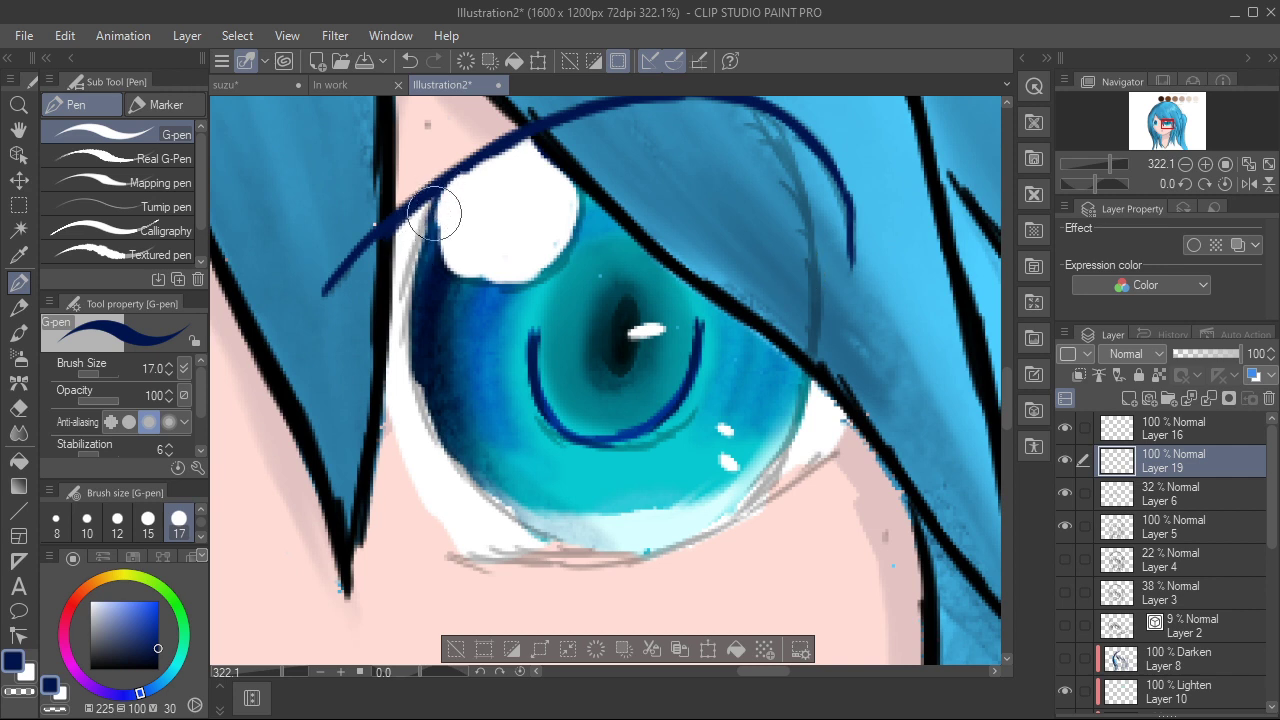
{"action": "mouse_move", "coordinate": [436, 197]}
{"action": "left_mouse_down"}
{"action": "mouse_move", "coordinate": [409, 318]}
{"action": "mouse_move", "coordinate": [416, 280]}
{"action": "mouse_move", "coordinate": [411, 324]}
{"action": "mouse_move", "coordinate": [424, 336]}
{"action": "mouse_move", "coordinate": [410, 324]}
{"action": "mouse_move", "coordinate": [435, 368]}
{"action": "mouse_move", "coordinate": [410, 310]}
{"action": "mouse_move", "coordinate": [455, 421]}
{"action": "mouse_move", "coordinate": [424, 368]}
{"action": "mouse_move", "coordinate": [453, 461]}
{"action": "mouse_move", "coordinate": [429, 395]}
{"action": "mouse_move", "coordinate": [453, 457]}
{"action": "mouse_move", "coordinate": [478, 443]}
{"action": "mouse_move", "coordinate": [442, 423]}
{"action": "mouse_move", "coordinate": [497, 500]}
{"action": "mouse_move", "coordinate": [434, 423]}
{"action": "mouse_move", "coordinate": [513, 502]}
{"action": "mouse_move", "coordinate": [469, 467]}
{"action": "mouse_move", "coordinate": [503, 505]}
{"action": "mouse_move", "coordinate": [483, 492]}
{"action": "mouse_move", "coordinate": [553, 546]}
{"action": "mouse_move", "coordinate": [515, 517]}
{"action": "mouse_move", "coordinate": [577, 548]}
{"action": "left_mouse_up"}
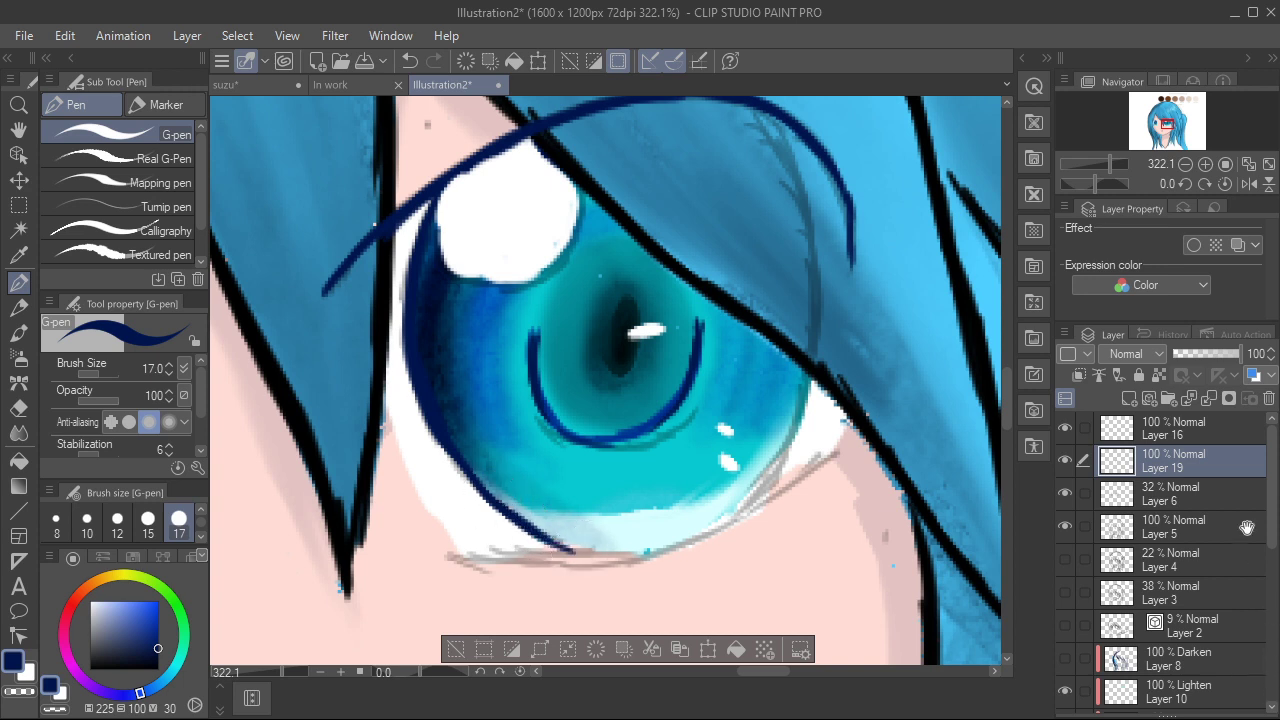
Step: Outline the outer side of the larger eye's iris in navy, and trace its lower lid line up to the outer corner
{"action": "mouse_move", "coordinate": [757, 118]}
{"action": "left_mouse_down"}
{"action": "mouse_move", "coordinate": [808, 205]}
{"action": "mouse_move", "coordinate": [786, 161]}
{"action": "mouse_move", "coordinate": [811, 259]}
{"action": "mouse_move", "coordinate": [802, 201]}
{"action": "mouse_move", "coordinate": [805, 361]}
{"action": "mouse_move", "coordinate": [815, 294]}
{"action": "mouse_move", "coordinate": [799, 397]}
{"action": "mouse_move", "coordinate": [750, 502]}
{"action": "mouse_move", "coordinate": [806, 386]}
{"action": "mouse_move", "coordinate": [742, 500]}
{"action": "mouse_move", "coordinate": [793, 408]}
{"action": "mouse_move", "coordinate": [700, 532]}
{"action": "left_mouse_up"}
{"action": "left_click_drag", "start_coordinate": [786, 440], "coordinate": [732, 509]}
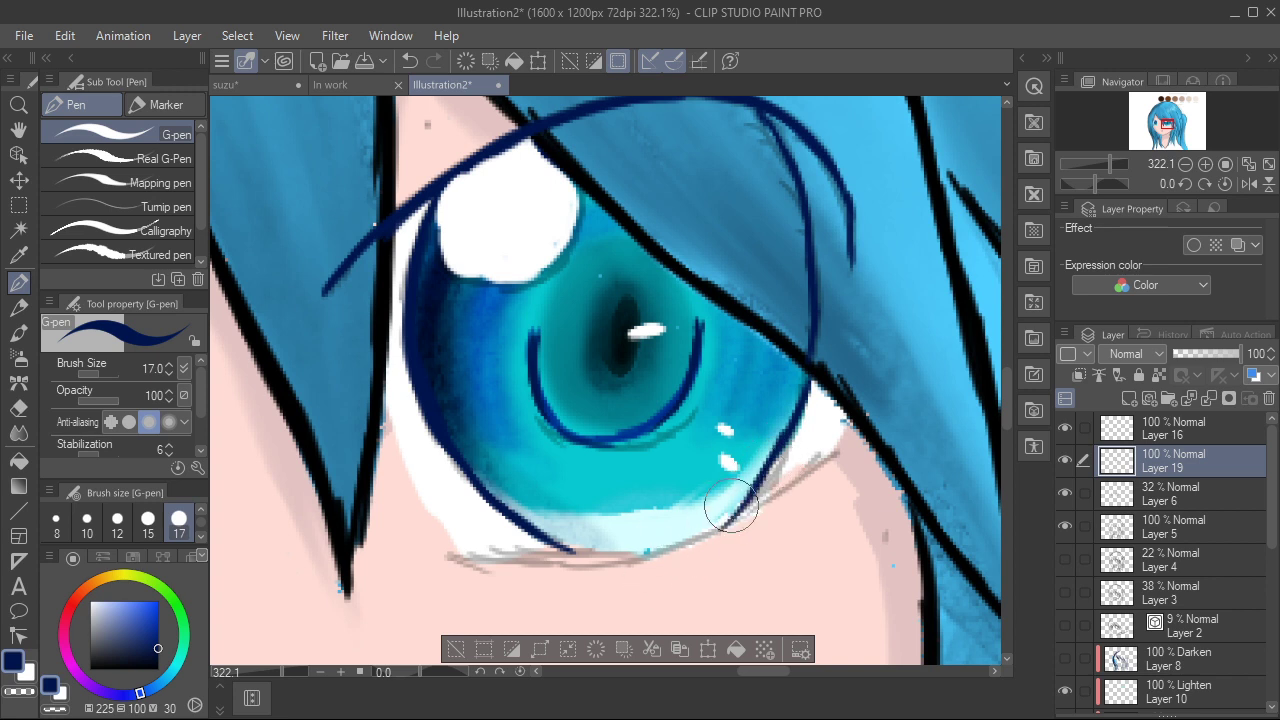
{"action": "left_click_drag", "start_coordinate": [455, 553], "coordinate": [659, 549]}
{"action": "left_click_drag", "start_coordinate": [562, 558], "coordinate": [690, 542]}
{"action": "mouse_move", "coordinate": [838, 454]}
{"action": "left_mouse_down"}
{"action": "mouse_move", "coordinate": [708, 525]}
{"action": "mouse_move", "coordinate": [763, 506]}
{"action": "mouse_move", "coordinate": [683, 529]}
{"action": "mouse_move", "coordinate": [723, 527]}
{"action": "mouse_move", "coordinate": [577, 541]}
{"action": "left_mouse_up"}
Step: Trace the smaller eye's upper lash line and lower lid line in navy over the faded sketch on Layer 19
{"action": "left_click_drag", "start_coordinate": [993, 640], "coordinate": [1256, 719]}
{"action": "scroll", "coordinate": [938, 392], "scroll_direction": "down", "scroll_amount": 3}
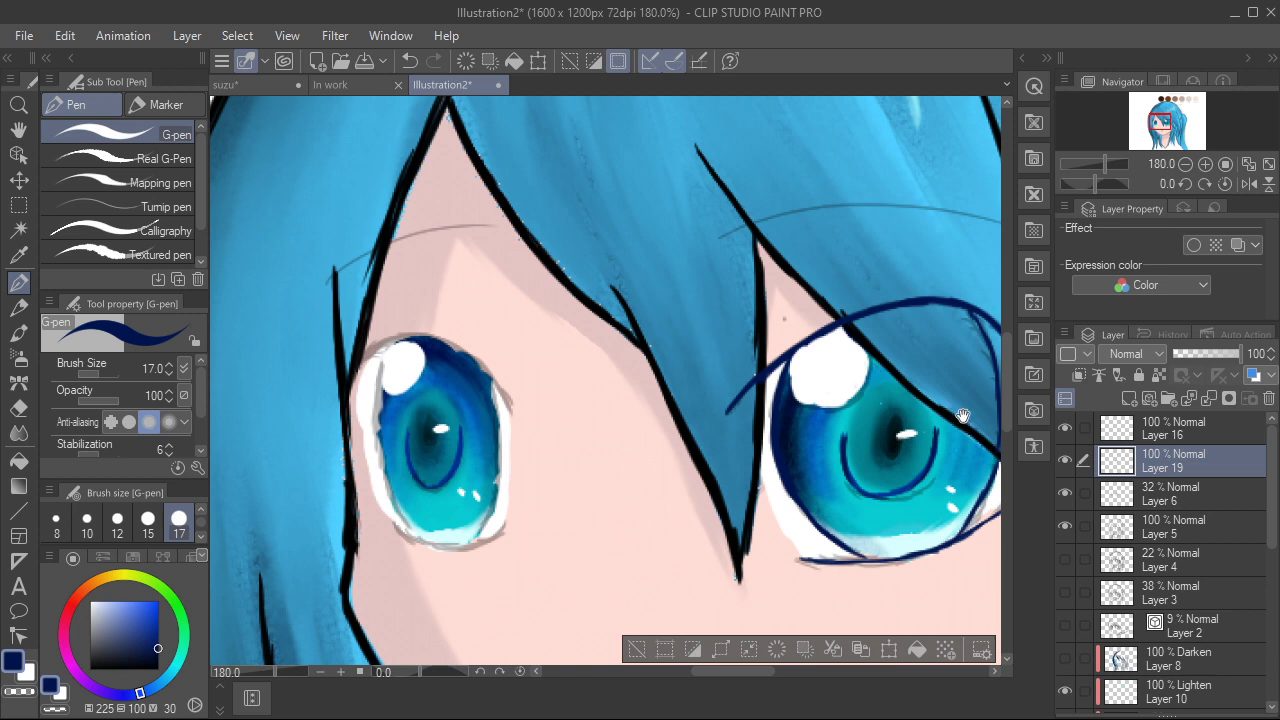
{"action": "mouse_move", "coordinate": [963, 415]}
{"action": "left_mouse_down"}
{"action": "mouse_move", "coordinate": [1056, 424]}
{"action": "mouse_move", "coordinate": [1064, 403]}
{"action": "left_mouse_up"}
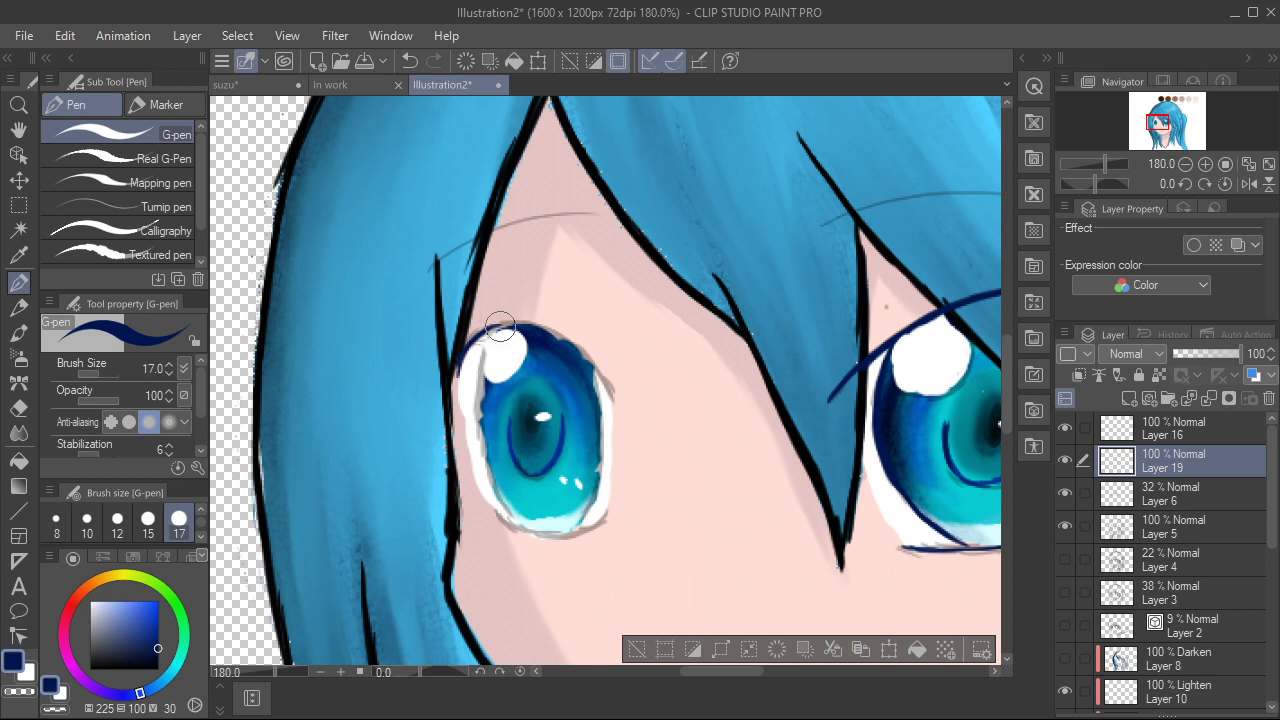
{"action": "scroll", "coordinate": [500, 327], "scroll_direction": "up", "scroll_amount": 3}
{"action": "mouse_move", "coordinate": [505, 322]}
{"action": "left_mouse_down"}
{"action": "mouse_move", "coordinate": [560, 338]}
{"action": "mouse_move", "coordinate": [514, 327]}
{"action": "mouse_move", "coordinate": [571, 348]}
{"action": "mouse_move", "coordinate": [547, 323]}
{"action": "mouse_move", "coordinate": [631, 387]}
{"action": "mouse_move", "coordinate": [566, 340]}
{"action": "mouse_move", "coordinate": [515, 326]}
{"action": "mouse_move", "coordinate": [493, 337]}
{"action": "mouse_move", "coordinate": [610, 348]}
{"action": "mouse_move", "coordinate": [580, 346]}
{"action": "mouse_move", "coordinate": [643, 383]}
{"action": "left_mouse_up"}
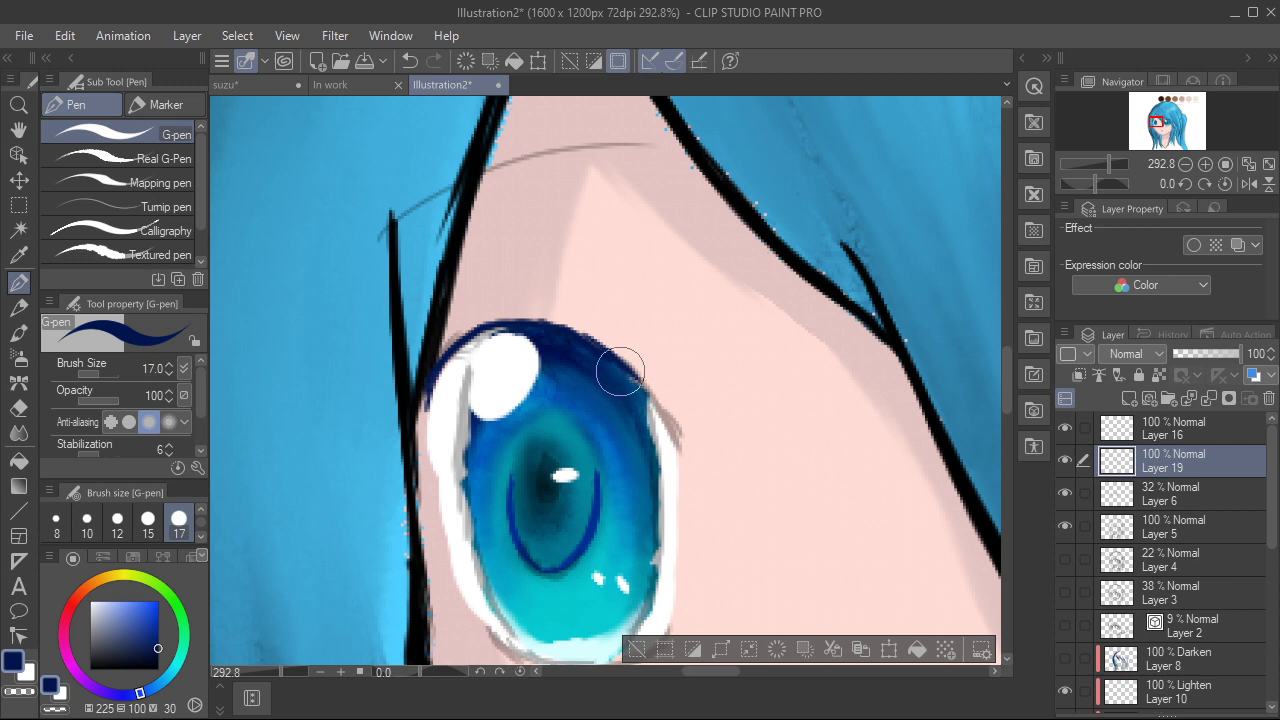
{"action": "key", "text": "ctrl+z"}
{"action": "mouse_move", "coordinate": [557, 334]}
{"action": "left_mouse_down"}
{"action": "mouse_move", "coordinate": [639, 385]}
{"action": "mouse_move", "coordinate": [606, 361]}
{"action": "mouse_move", "coordinate": [654, 418]}
{"action": "mouse_move", "coordinate": [619, 373]}
{"action": "mouse_move", "coordinate": [658, 416]}
{"action": "mouse_move", "coordinate": [646, 396]}
{"action": "mouse_move", "coordinate": [683, 461]}
{"action": "mouse_move", "coordinate": [662, 416]}
{"action": "mouse_move", "coordinate": [676, 451]}
{"action": "left_mouse_up"}
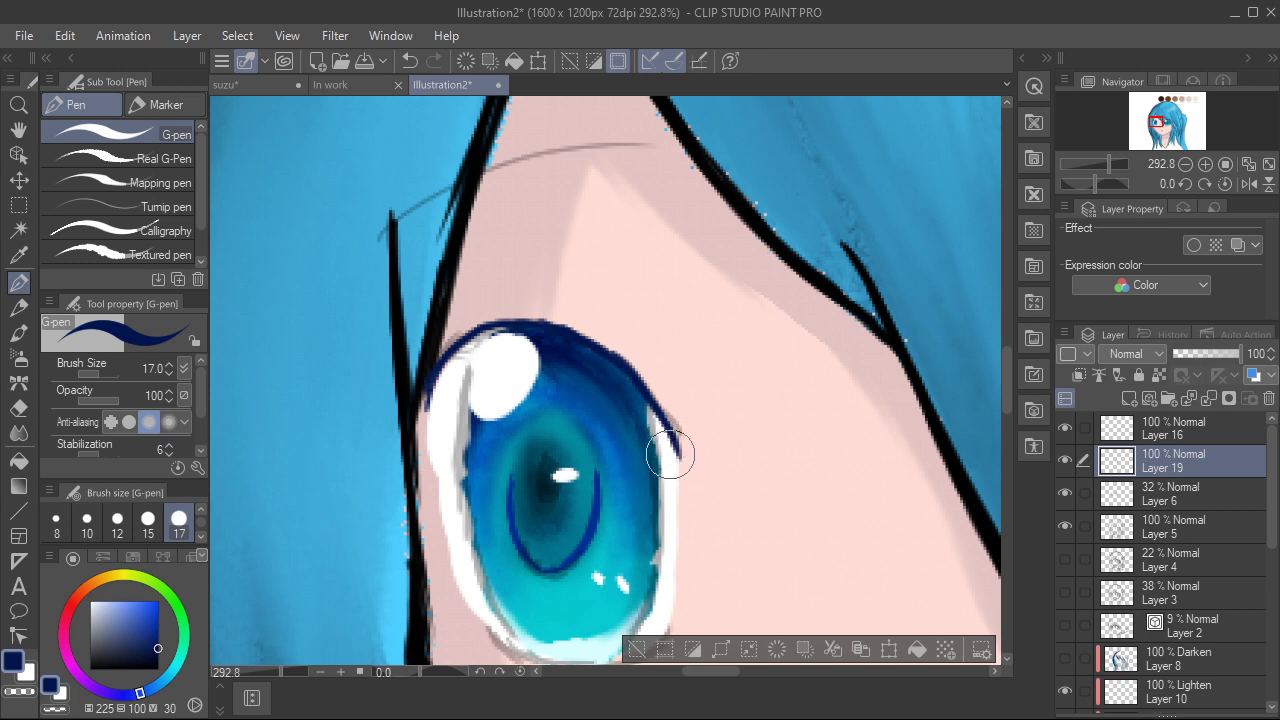
{"action": "scroll", "coordinate": [676, 451], "scroll_direction": "down", "scroll_amount": 4}
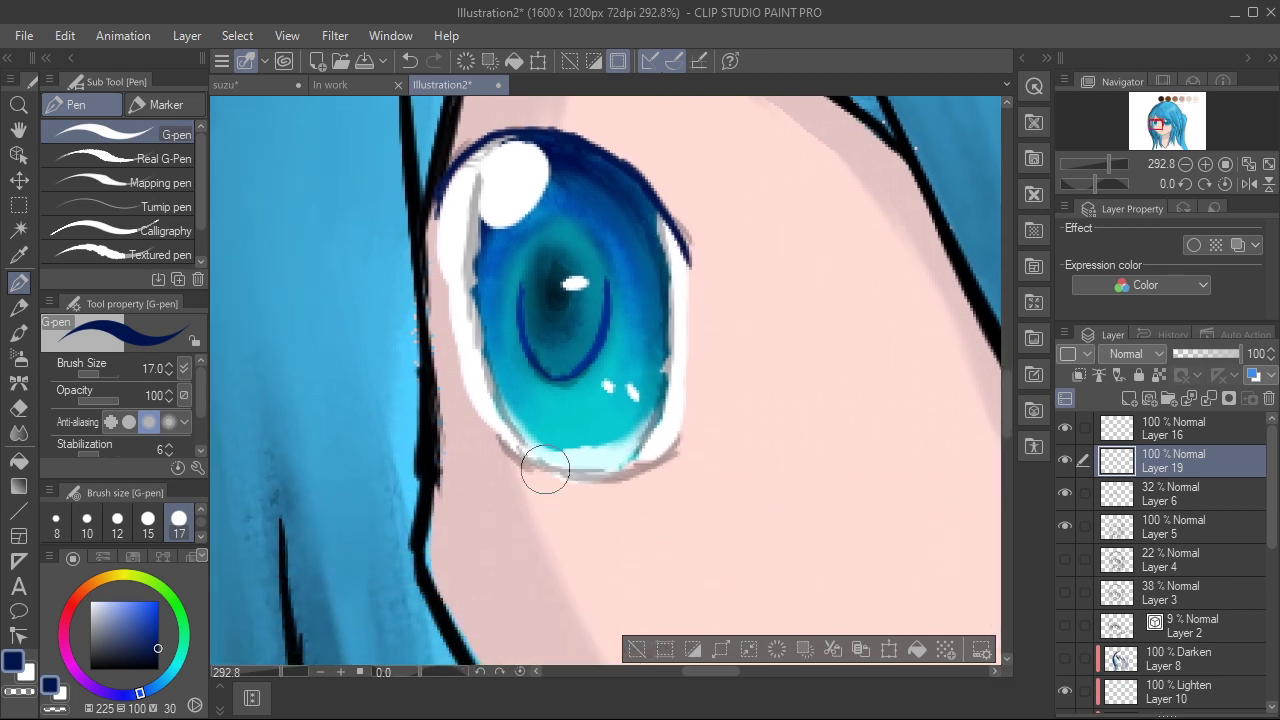
{"action": "mouse_move", "coordinate": [507, 451]}
{"action": "left_mouse_down"}
{"action": "mouse_move", "coordinate": [553, 475]}
{"action": "mouse_move", "coordinate": [527, 457]}
{"action": "mouse_move", "coordinate": [583, 477]}
{"action": "mouse_move", "coordinate": [676, 451]}
{"action": "left_mouse_up"}
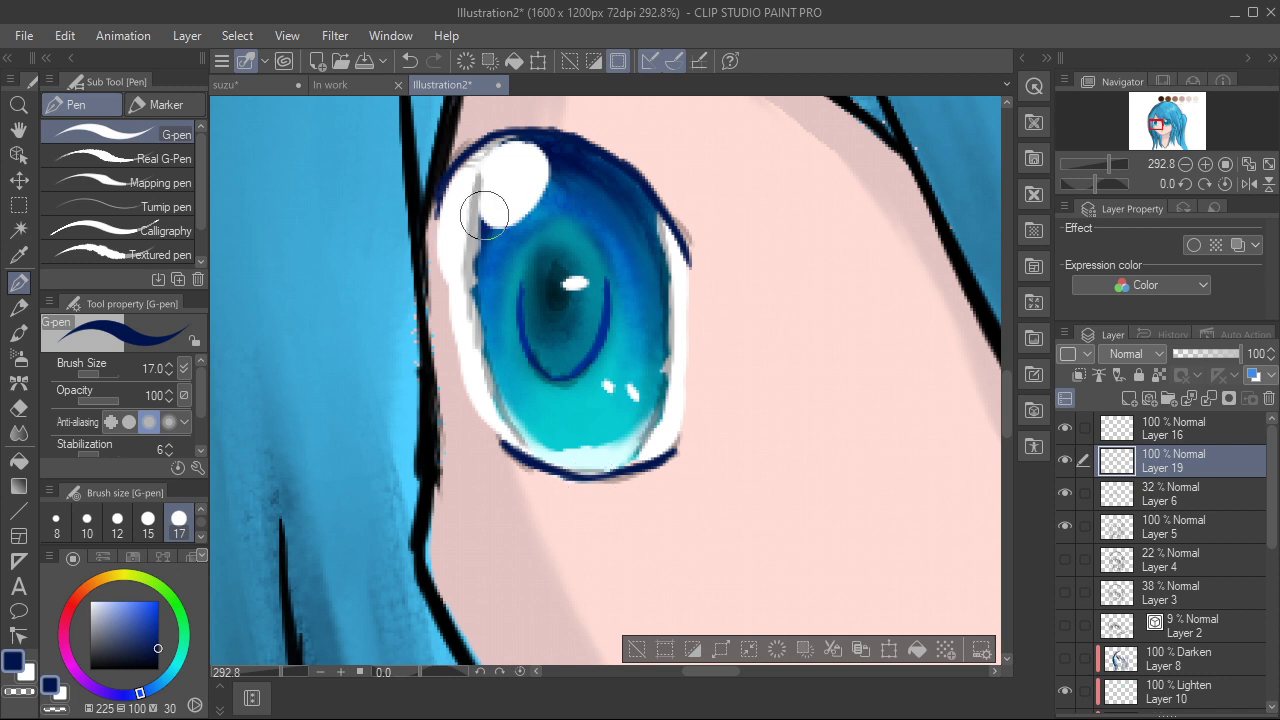
Step: Outline both sides of the smaller eye's iris in navy, from the upper lash line down to the lower lid
{"action": "left_click_drag", "start_coordinate": [654, 205], "coordinate": [687, 264]}
{"action": "mouse_move", "coordinate": [655, 210]}
{"action": "left_mouse_down"}
{"action": "mouse_move", "coordinate": [657, 370]}
{"action": "mouse_move", "coordinate": [668, 322]}
{"action": "mouse_move", "coordinate": [667, 296]}
{"action": "mouse_move", "coordinate": [639, 440]}
{"action": "mouse_move", "coordinate": [662, 349]}
{"action": "mouse_move", "coordinate": [650, 411]}
{"action": "left_mouse_up"}
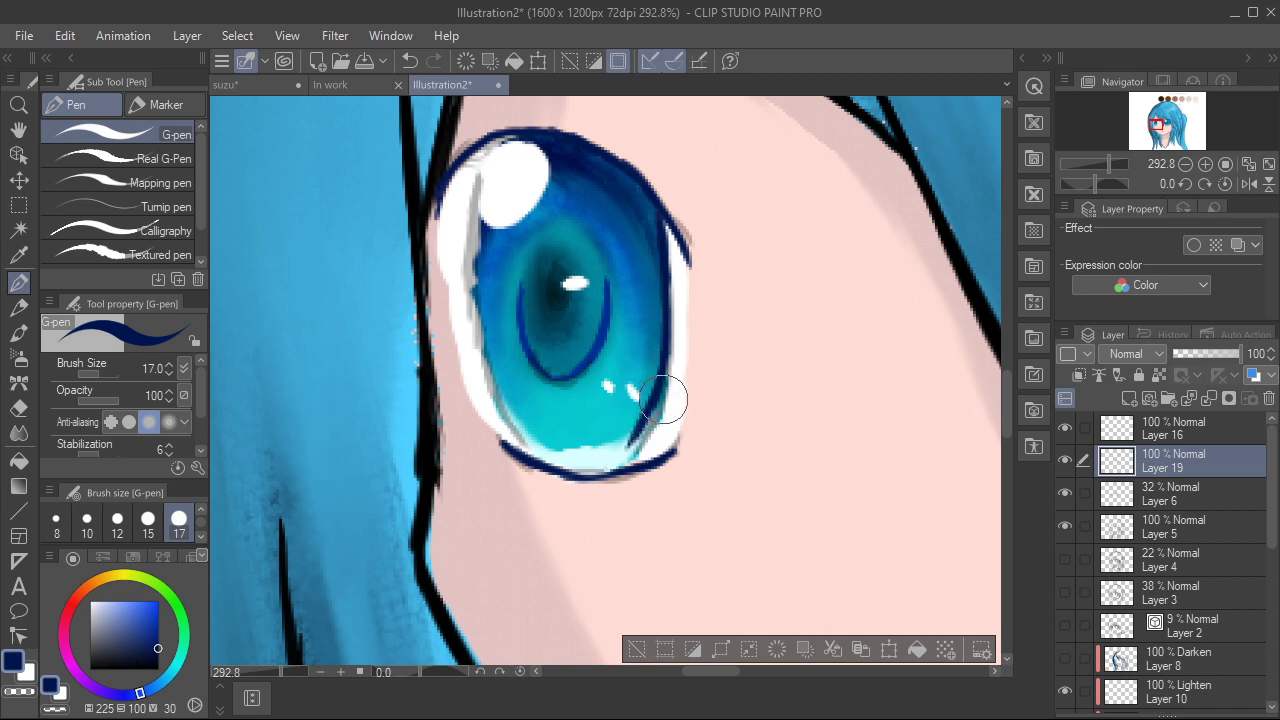
{"action": "key", "text": "ctrl+z"}
{"action": "key", "text": "ctrl+z"}
{"action": "key", "text": "ctrl+z"}
{"action": "mouse_move", "coordinate": [663, 254]}
{"action": "left_mouse_down"}
{"action": "mouse_move", "coordinate": [655, 410]}
{"action": "mouse_move", "coordinate": [666, 339]}
{"action": "mouse_move", "coordinate": [653, 408]}
{"action": "mouse_move", "coordinate": [667, 365]}
{"action": "mouse_move", "coordinate": [626, 448]}
{"action": "left_mouse_up"}
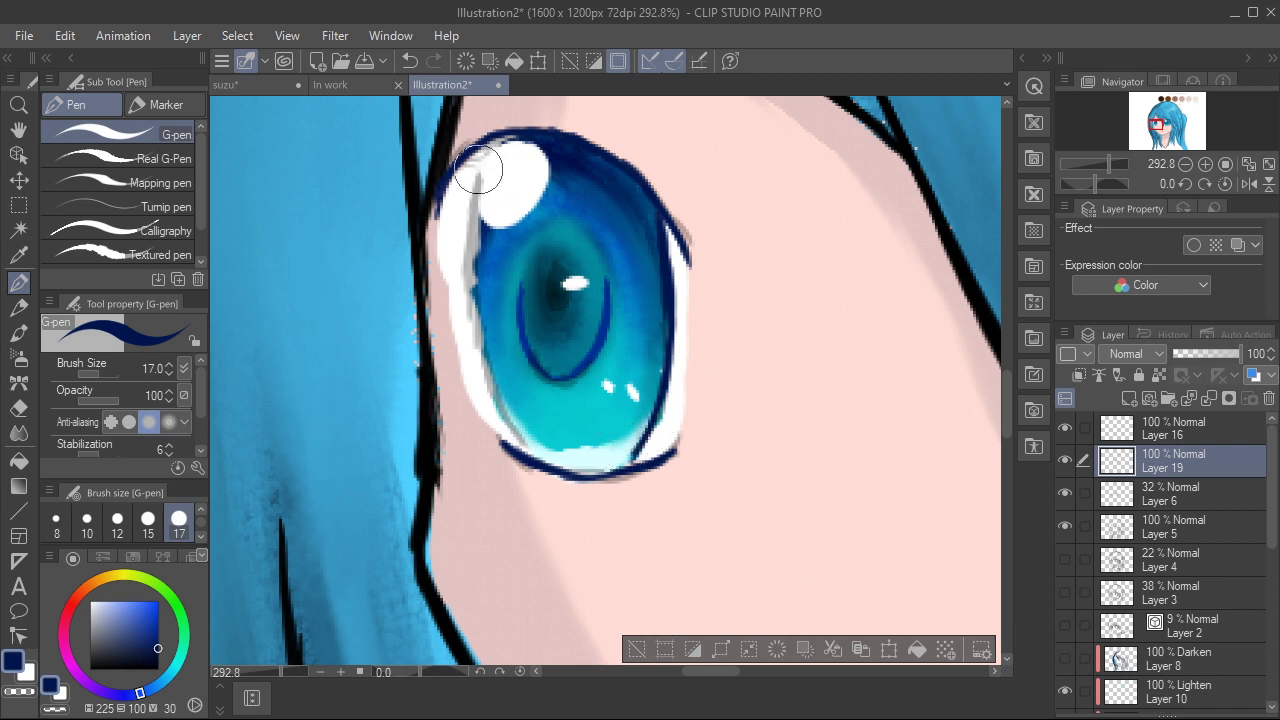
{"action": "mouse_move", "coordinate": [480, 162]}
{"action": "left_mouse_down"}
{"action": "mouse_move", "coordinate": [466, 257]}
{"action": "mouse_move", "coordinate": [476, 320]}
{"action": "left_mouse_up"}
{"action": "key", "text": "ctrl+z"}
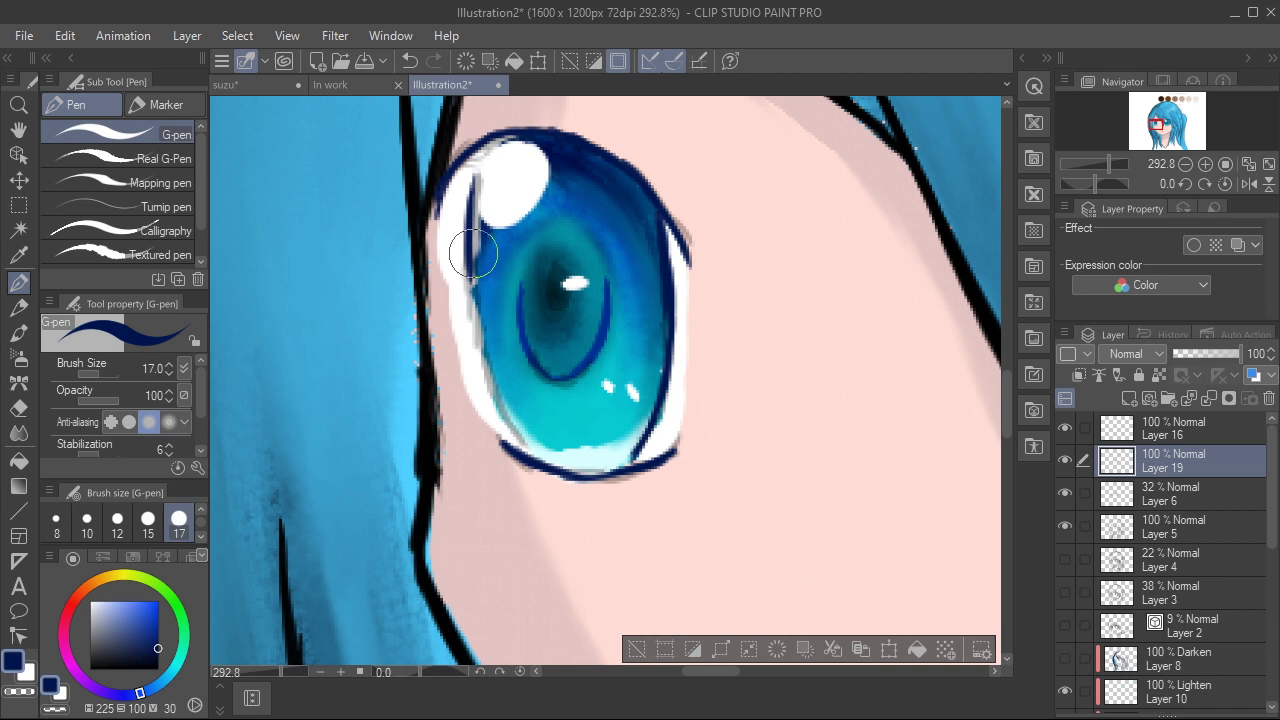
{"action": "mouse_move", "coordinate": [473, 255]}
{"action": "left_mouse_down"}
{"action": "mouse_move", "coordinate": [486, 346]}
{"action": "mouse_move", "coordinate": [476, 287]}
{"action": "mouse_move", "coordinate": [474, 304]}
{"action": "mouse_move", "coordinate": [508, 401]}
{"action": "mouse_move", "coordinate": [481, 338]}
{"action": "mouse_move", "coordinate": [521, 435]}
{"action": "mouse_move", "coordinate": [487, 365]}
{"action": "mouse_move", "coordinate": [543, 466]}
{"action": "left_mouse_up"}
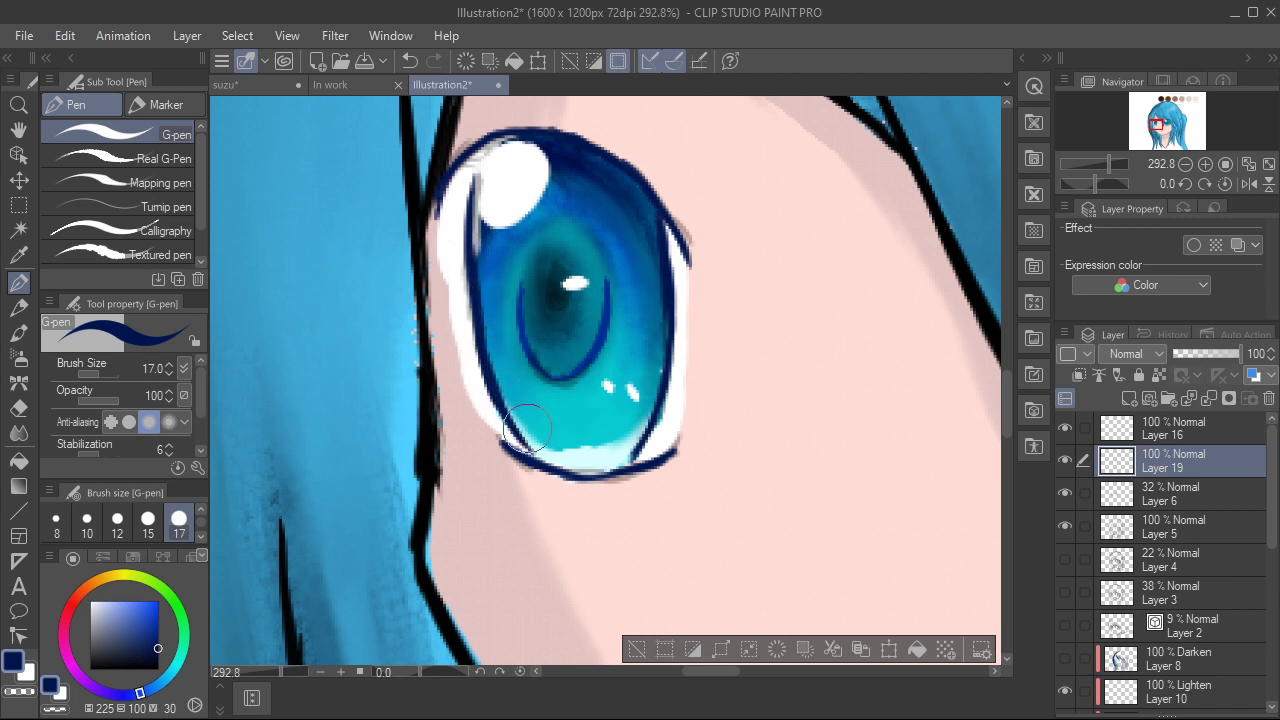
Step: Trace both eyebrows in thin navy lines over the faded sketch, across the hair strands
{"action": "scroll", "coordinate": [527, 430], "scroll_direction": "down", "scroll_amount": 4}
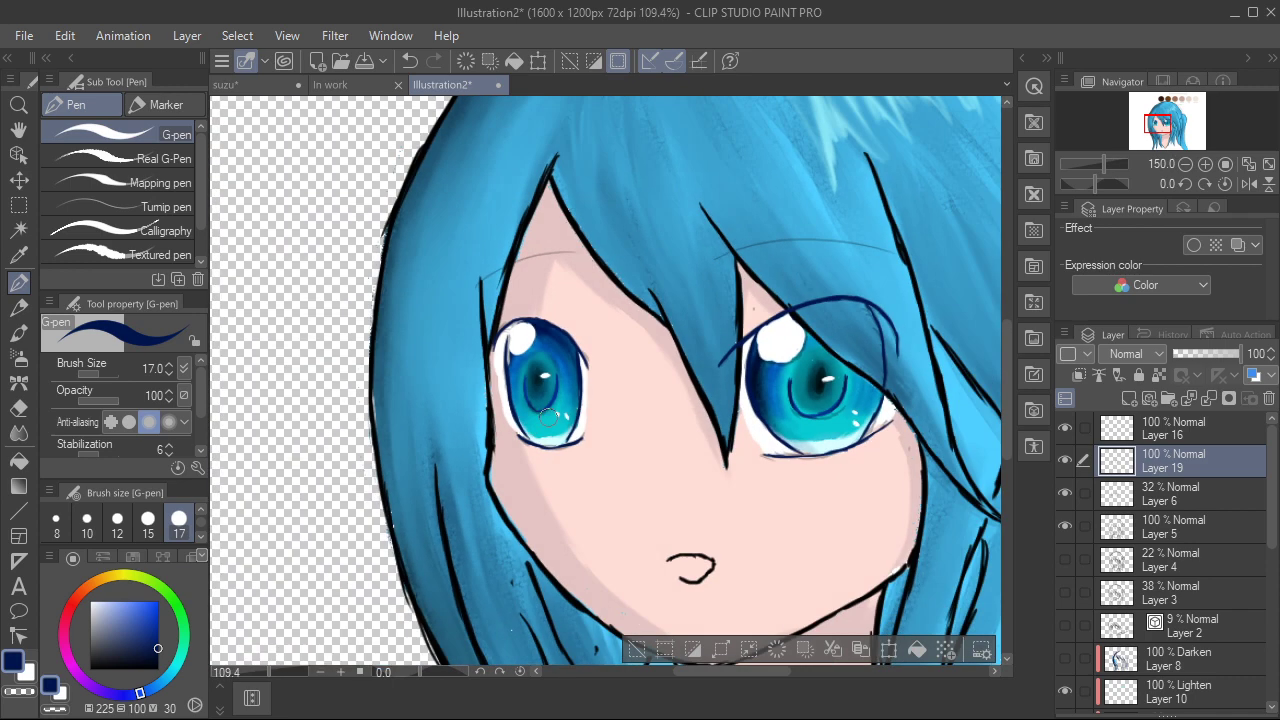
{"action": "left_click_drag", "start_coordinate": [987, 541], "coordinate": [968, 590]}
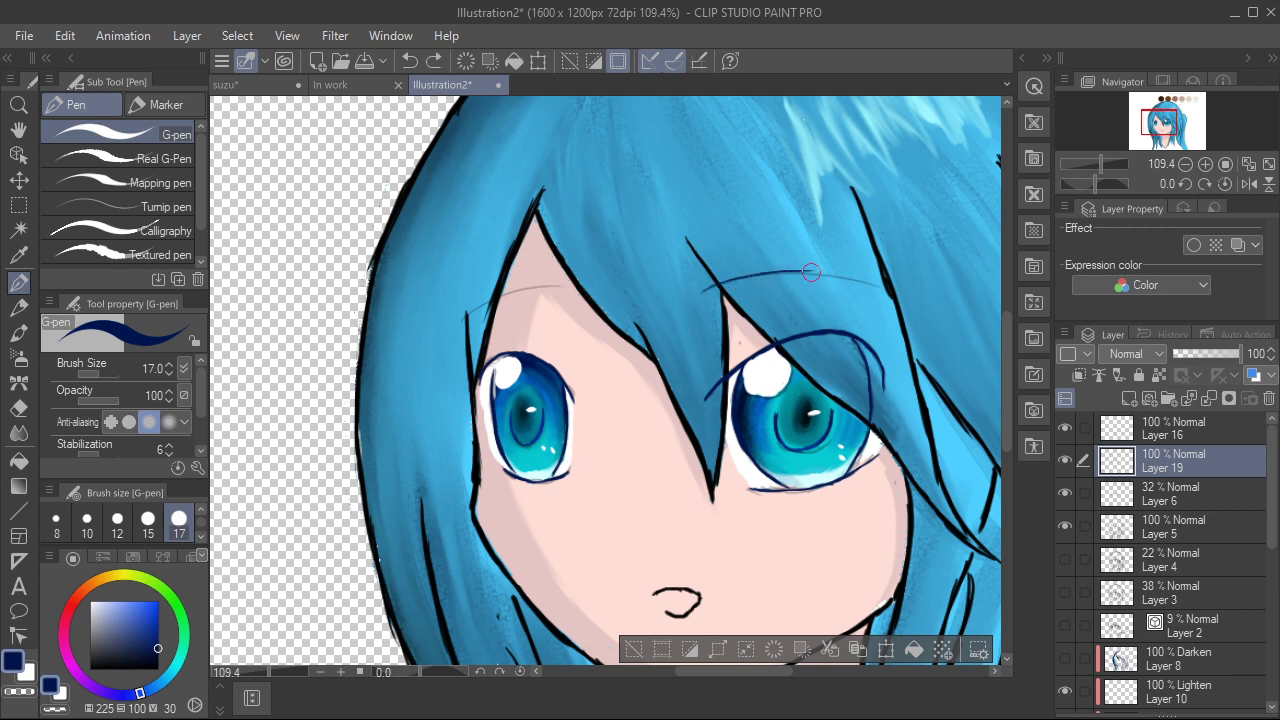
{"action": "scroll", "coordinate": [811, 271], "scroll_direction": "up", "scroll_amount": 3}
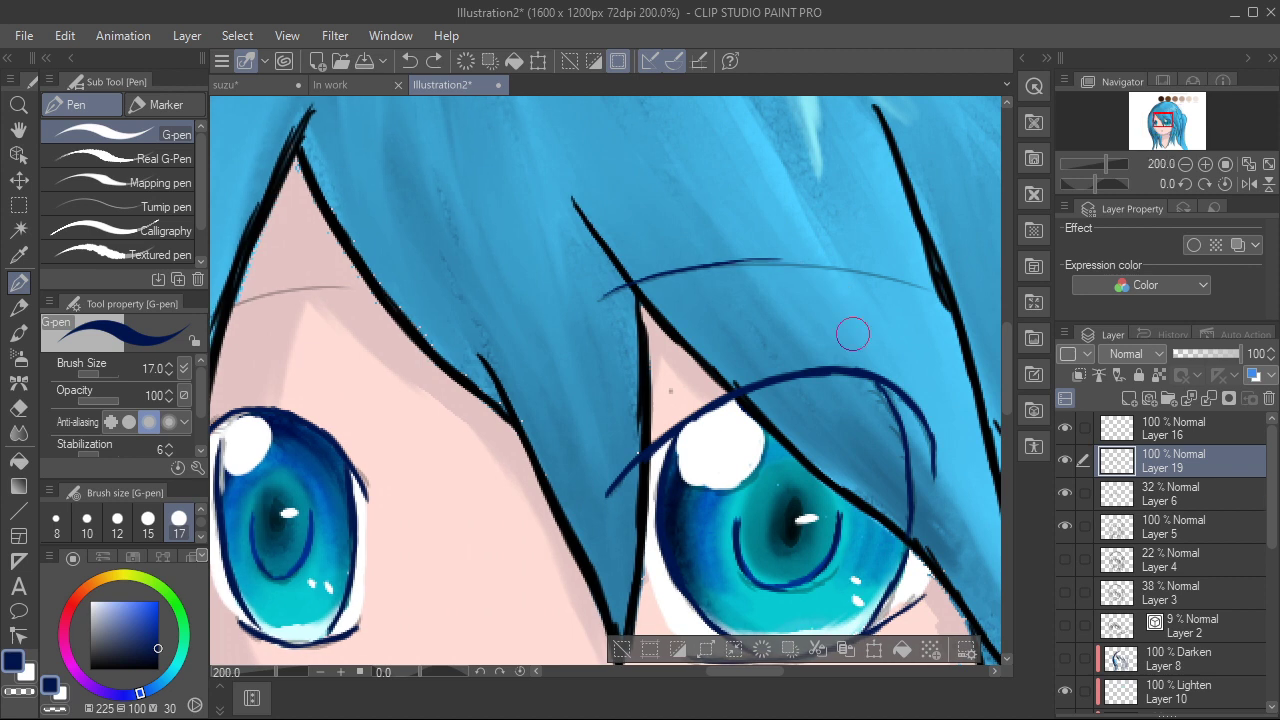
{"action": "left_click_drag", "start_coordinate": [722, 262], "coordinate": [875, 270]}
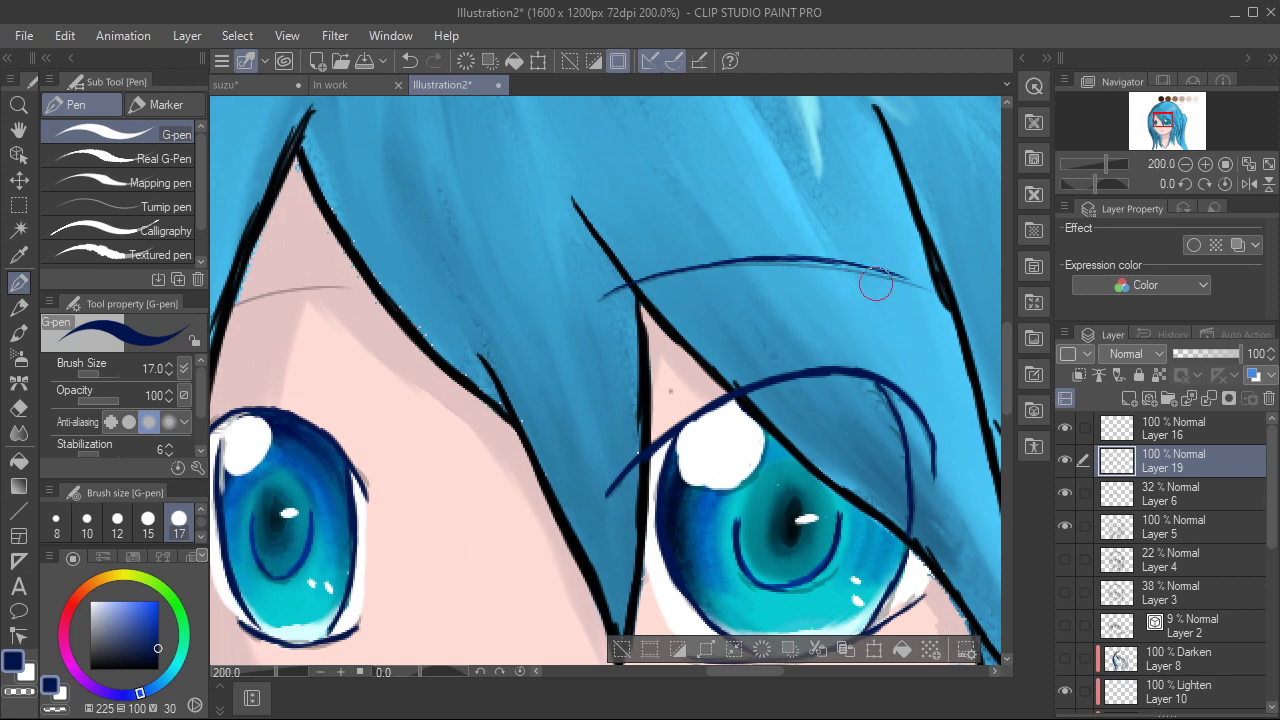
{"action": "left_click_drag", "start_coordinate": [741, 465], "coordinate": [1185, 507]}
{"action": "mouse_move", "coordinate": [459, 369]}
{"action": "left_mouse_down"}
{"action": "mouse_move", "coordinate": [619, 321]}
{"action": "mouse_move", "coordinate": [559, 321]}
{"action": "mouse_move", "coordinate": [605, 316]}
{"action": "mouse_move", "coordinate": [508, 345]}
{"action": "mouse_move", "coordinate": [563, 320]}
{"action": "mouse_move", "coordinate": [511, 343]}
{"action": "mouse_move", "coordinate": [550, 323]}
{"action": "mouse_move", "coordinate": [463, 362]}
{"action": "left_mouse_up"}
{"action": "key", "text": "ctrl+z"}
{"action": "key", "text": "ctrl+z"}
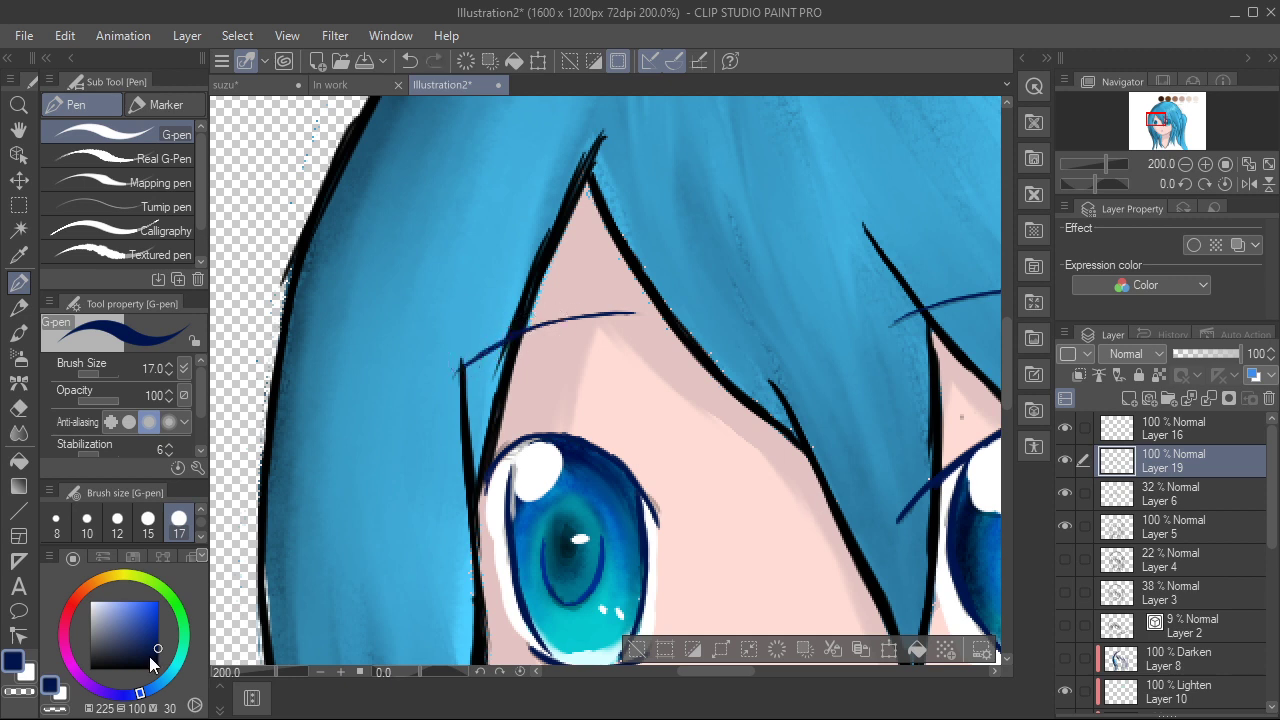
Step: Compare the hair with and without the Darken shading on Layer 8, and leave that layer visible
{"action": "scroll", "coordinate": [785, 412], "scroll_direction": "down", "scroll_amount": 3}
{"action": "left_click_drag", "start_coordinate": [1206, 651], "coordinate": [942, 542]}
{"action": "scroll", "coordinate": [1165, 560], "scroll_direction": "down", "scroll_amount": 1}
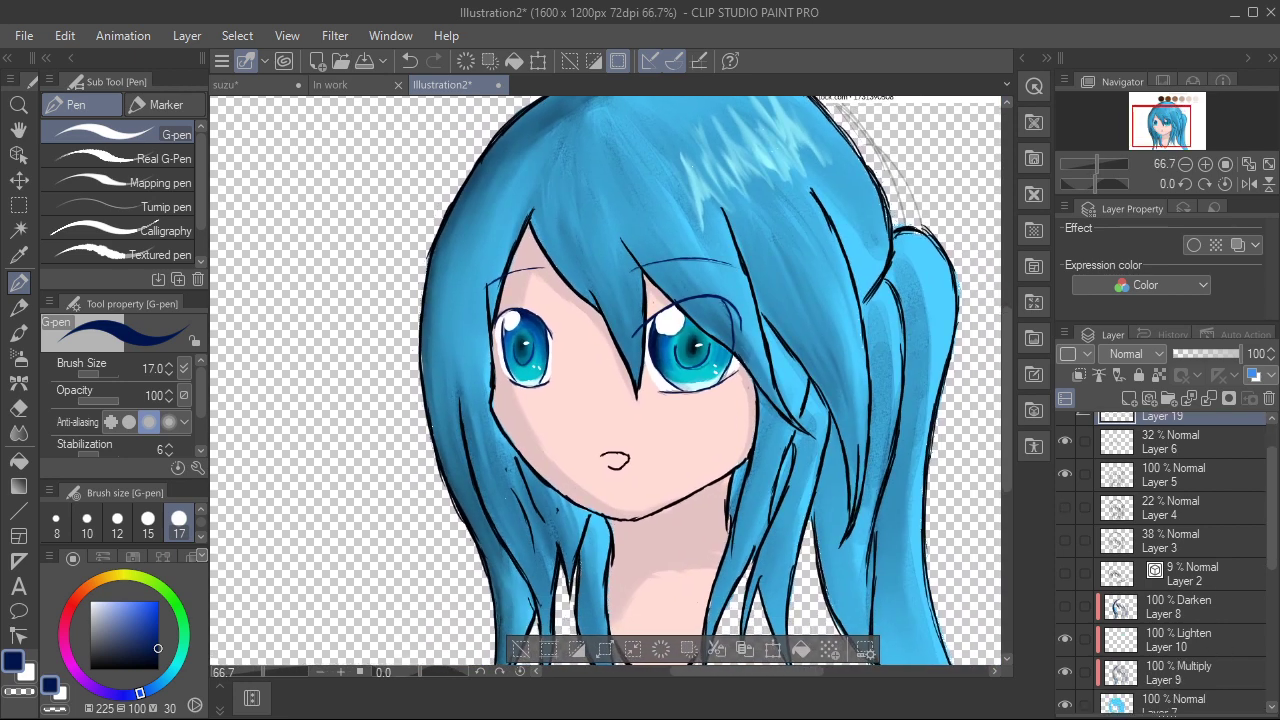
{"action": "left_click", "coordinate": [1065, 605]}
{"action": "left_click", "coordinate": [1065, 605]}
{"action": "left_click", "coordinate": [1065, 605]}
{"action": "left_click", "coordinate": [1065, 605]}
{"action": "left_click", "coordinate": [1065, 605]}
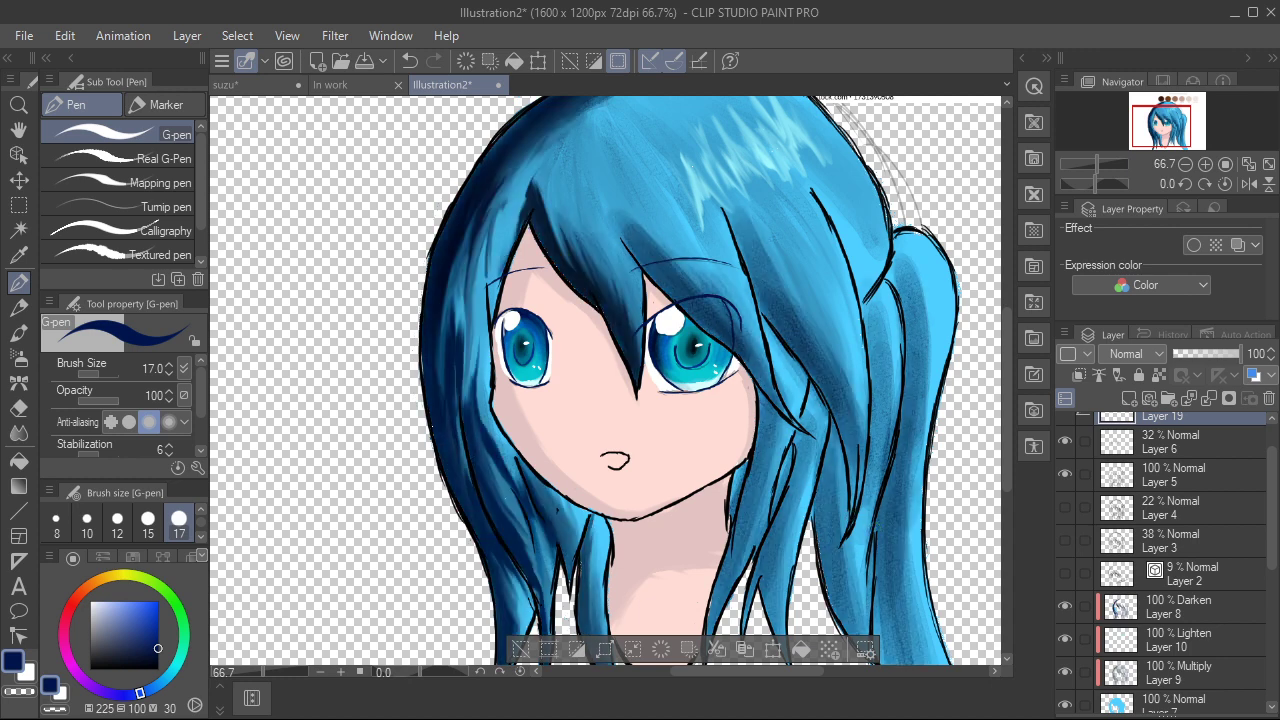
Step: Toggle the Lighten Layer 10 and the Darker color Layer 13 to compare the hair and skin with and without them
{"action": "left_click", "coordinate": [1065, 638]}
{"action": "left_click", "coordinate": [1065, 638]}
{"action": "scroll", "coordinate": [1167, 563], "scroll_direction": "down", "scroll_amount": 2}
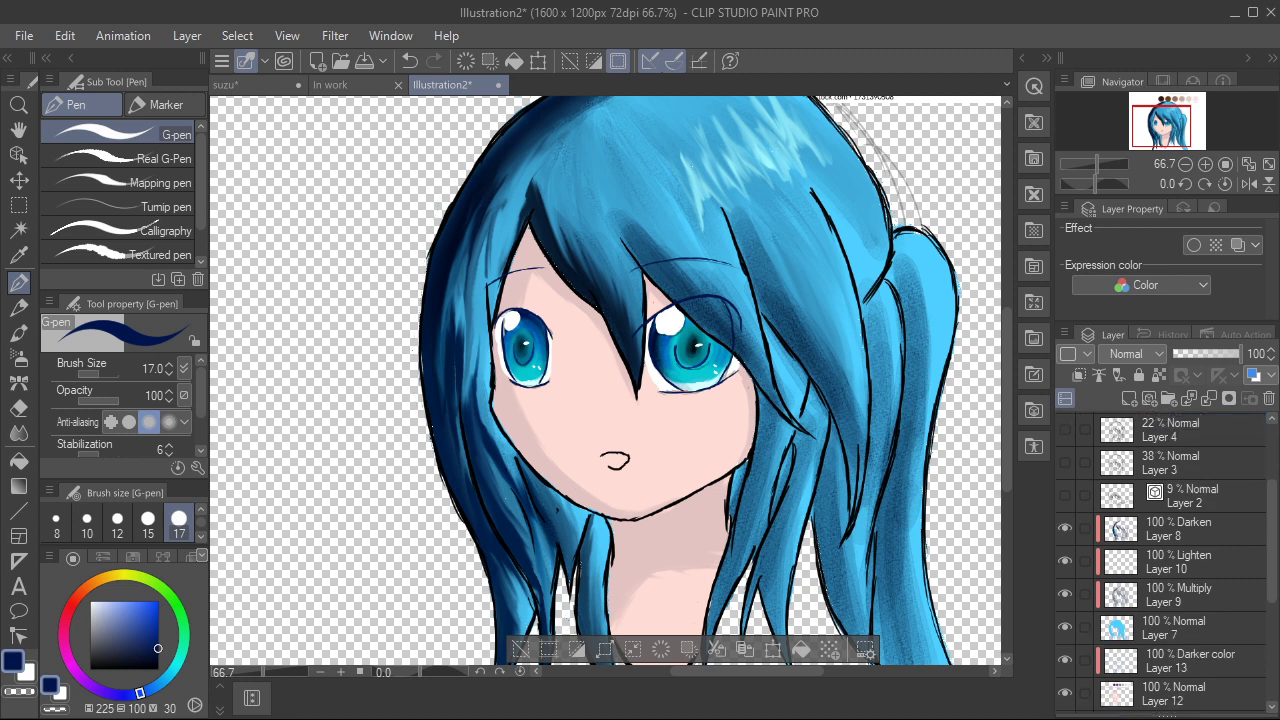
{"action": "left_click", "coordinate": [1065, 660]}
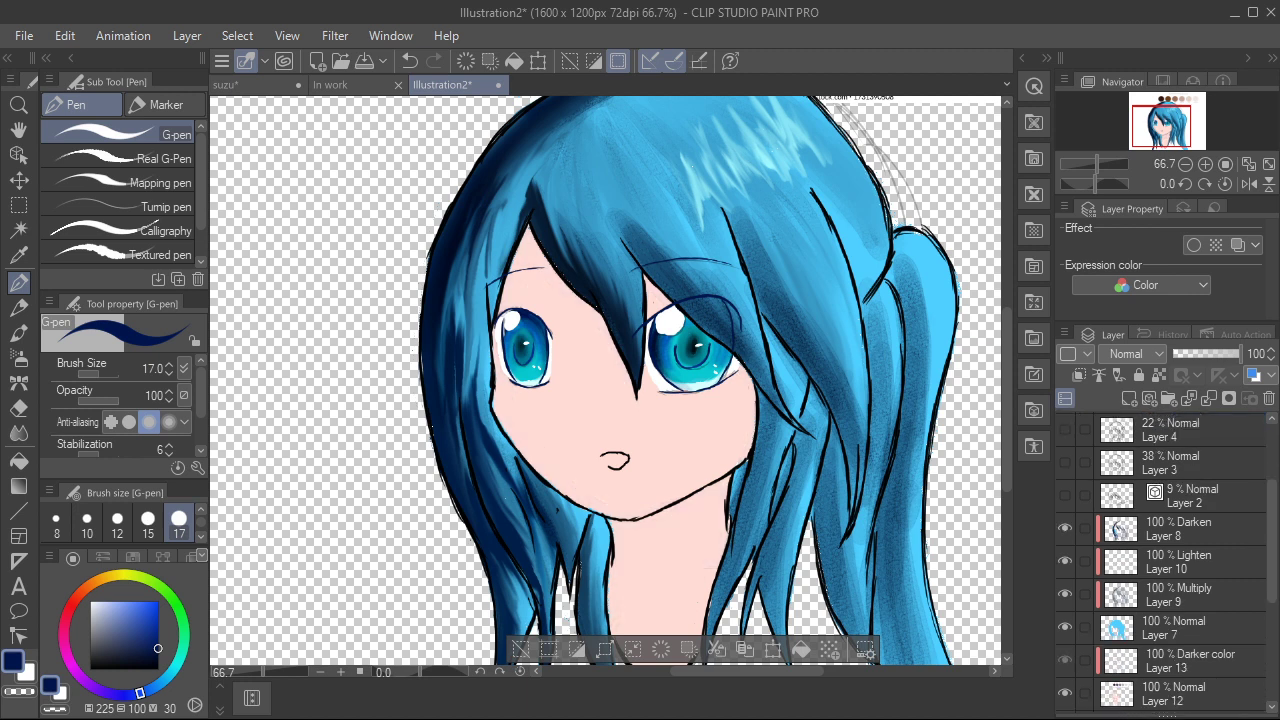
{"action": "left_click", "coordinate": [1065, 660]}
{"action": "left_click", "coordinate": [1065, 660]}
{"action": "left_click", "coordinate": [1065, 660]}
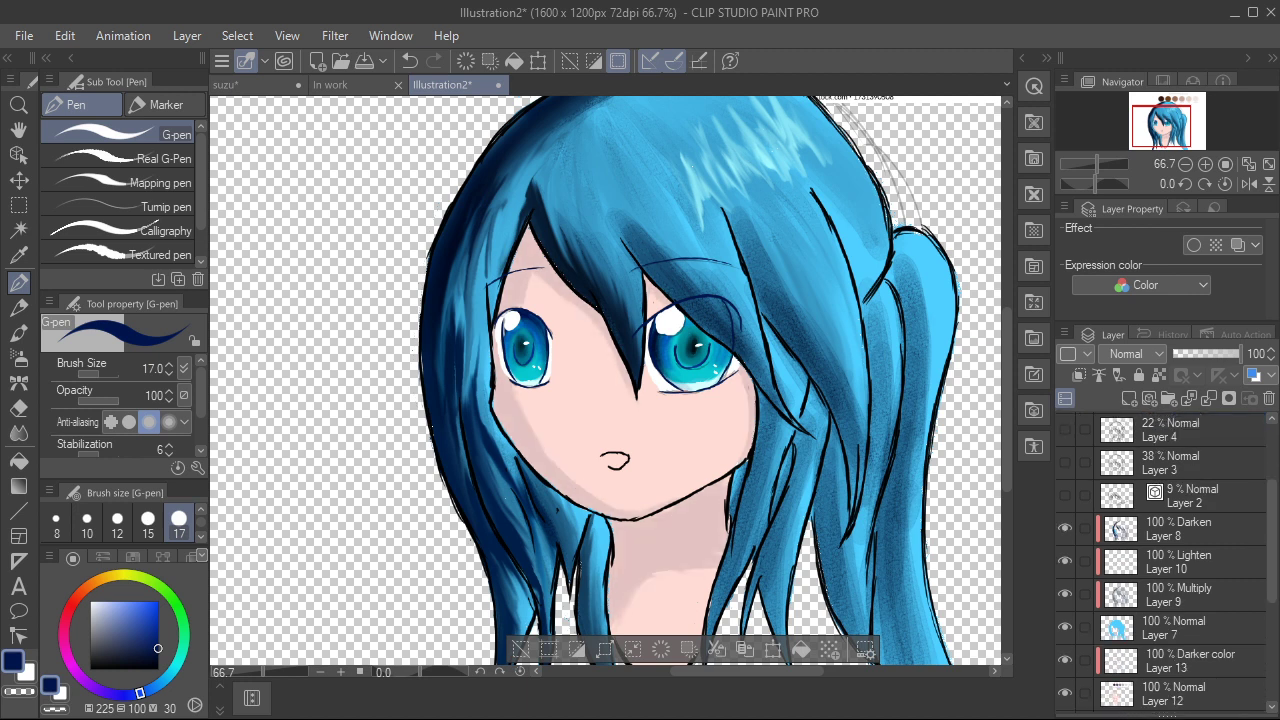
Step: Fill the inside of the mouth with white on Layer 12
{"action": "left_click", "coordinate": [1185, 694]}
{"action": "left_click", "coordinate": [694, 430], "text": "alt"}
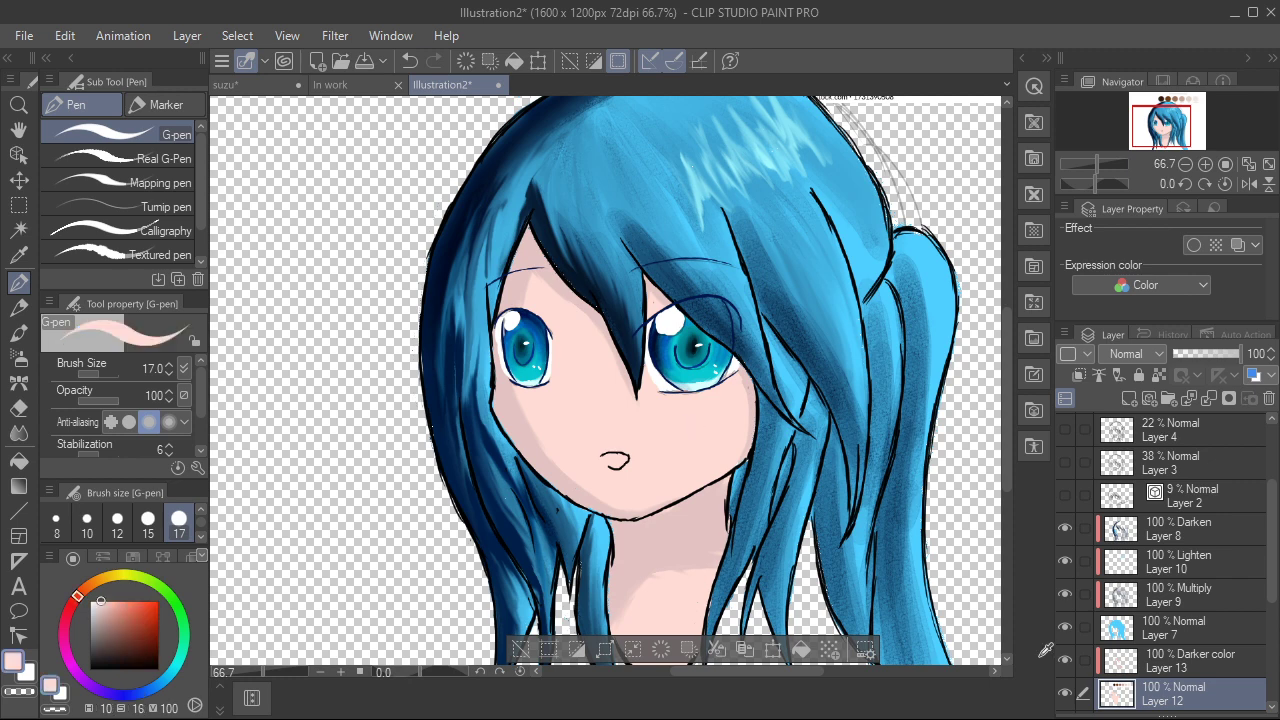
{"action": "scroll", "coordinate": [686, 429], "scroll_direction": "up", "scroll_amount": 9}
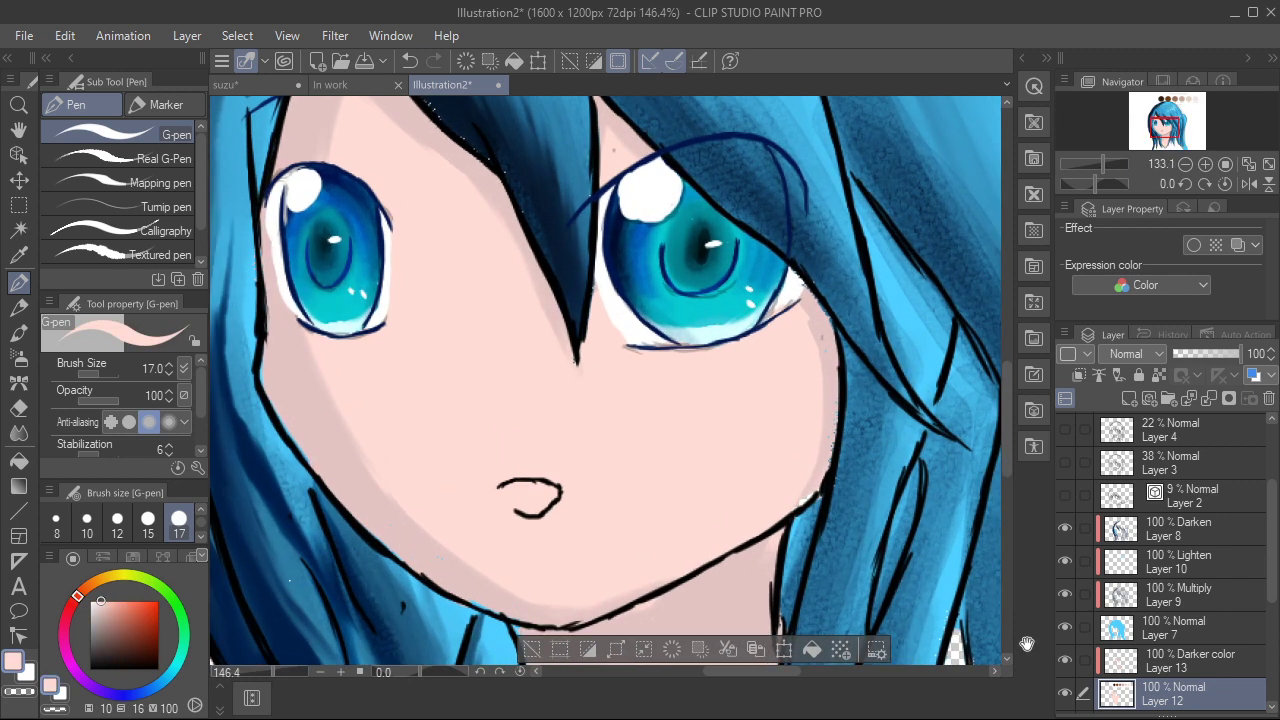
{"action": "left_click_drag", "start_coordinate": [98, 621], "coordinate": [89, 600]}
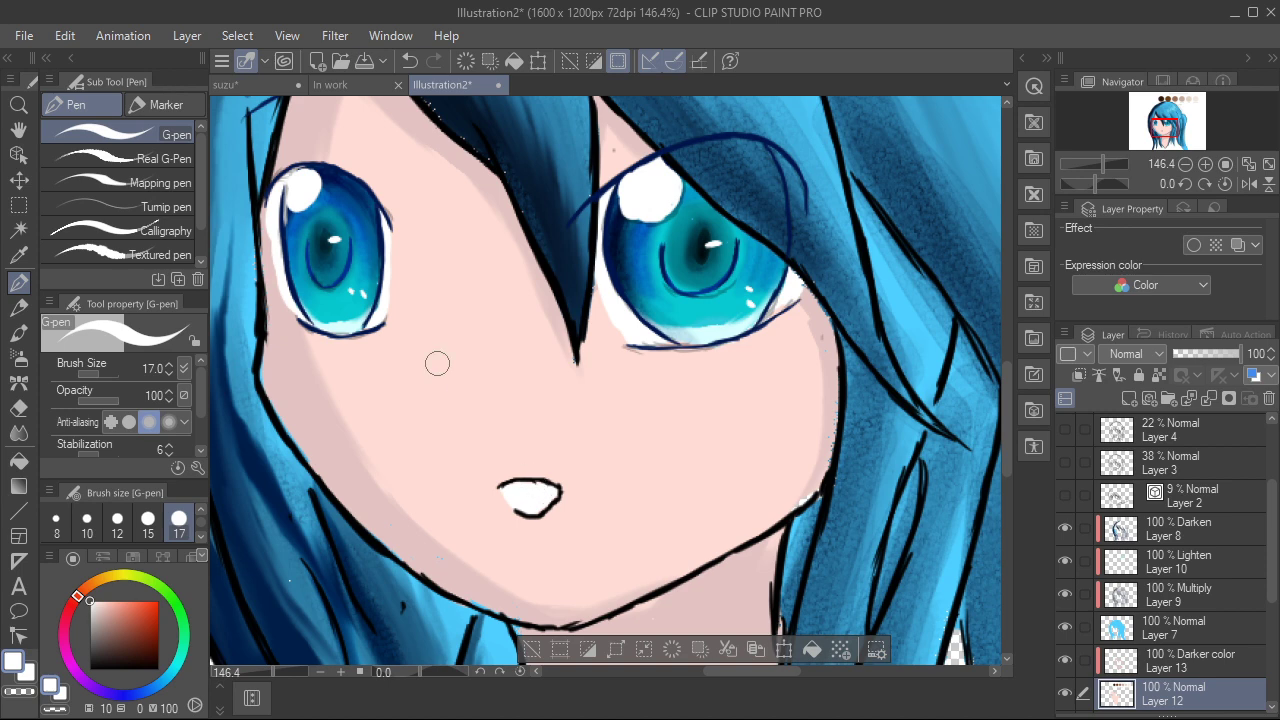
Step: Toggle Layers 16, 19 and 6 to compare the eyes with and without their highlights, navy outlines and sketch lines
{"action": "scroll", "coordinate": [437, 363], "scroll_direction": "down", "scroll_amount": 3}
{"action": "scroll", "coordinate": [1160, 560], "scroll_direction": "up", "scroll_amount": 3}
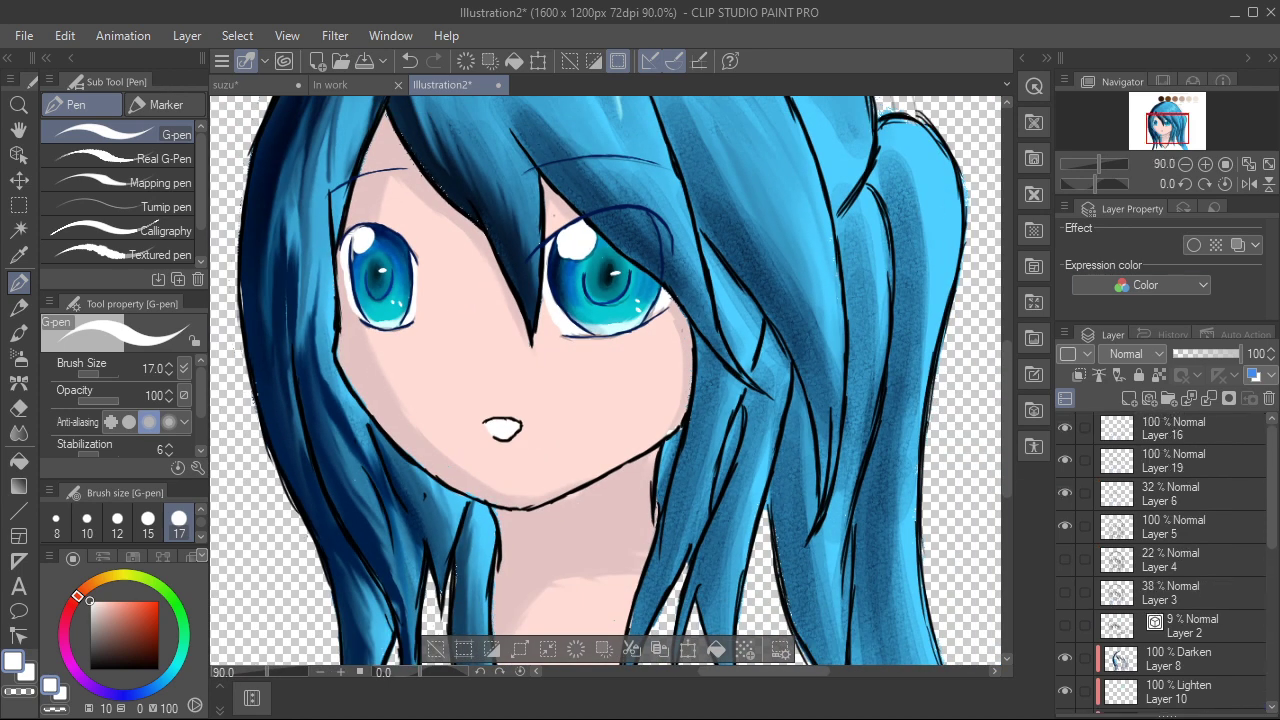
{"action": "left_click", "coordinate": [1065, 461]}
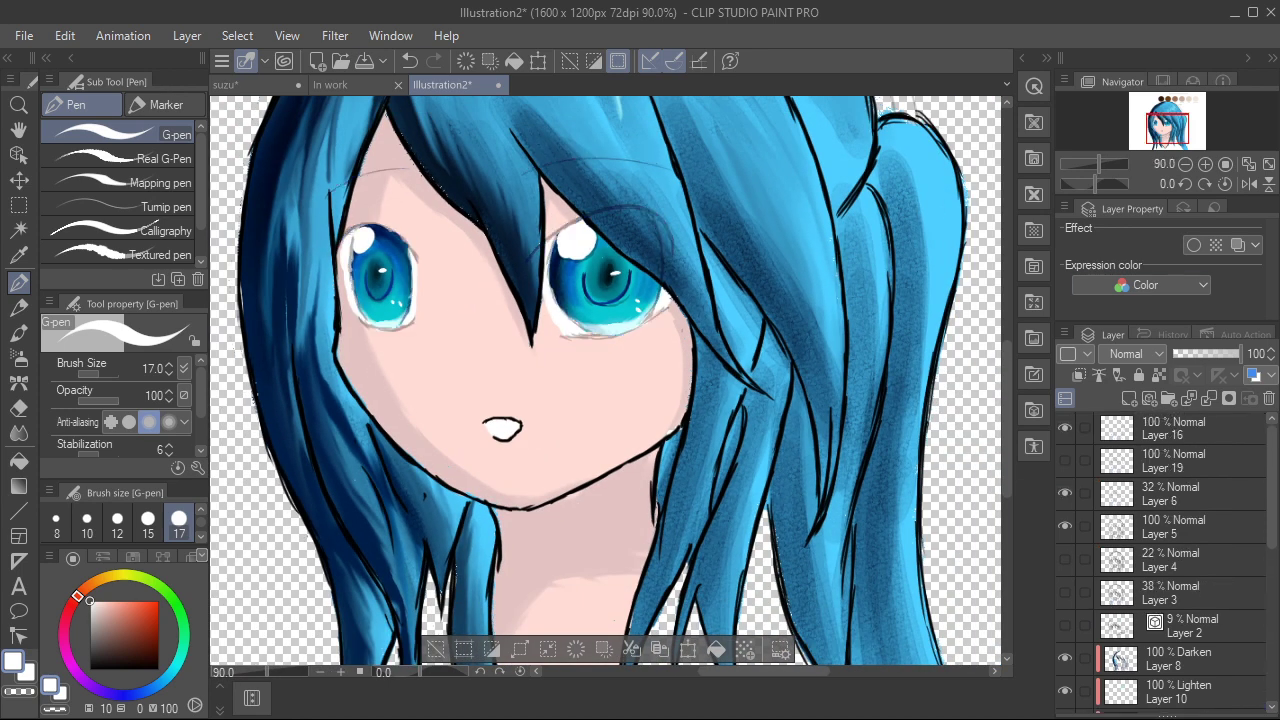
{"action": "left_click", "coordinate": [1065, 428]}
{"action": "left_click", "coordinate": [1187, 461]}
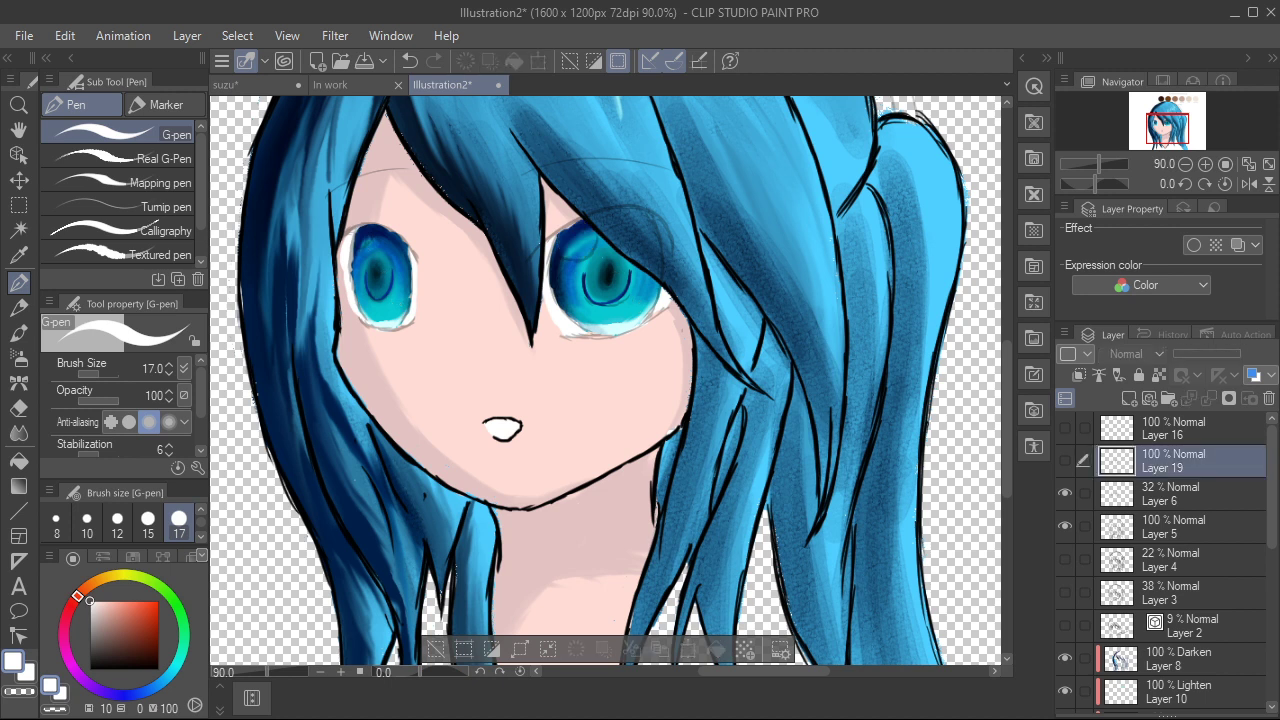
{"action": "left_click", "coordinate": [1065, 494]}
{"action": "left_click", "coordinate": [1065, 494]}
{"action": "left_click", "coordinate": [1065, 461]}
{"action": "left_click", "coordinate": [1065, 428]}
{"action": "left_click", "coordinate": [1065, 428]}
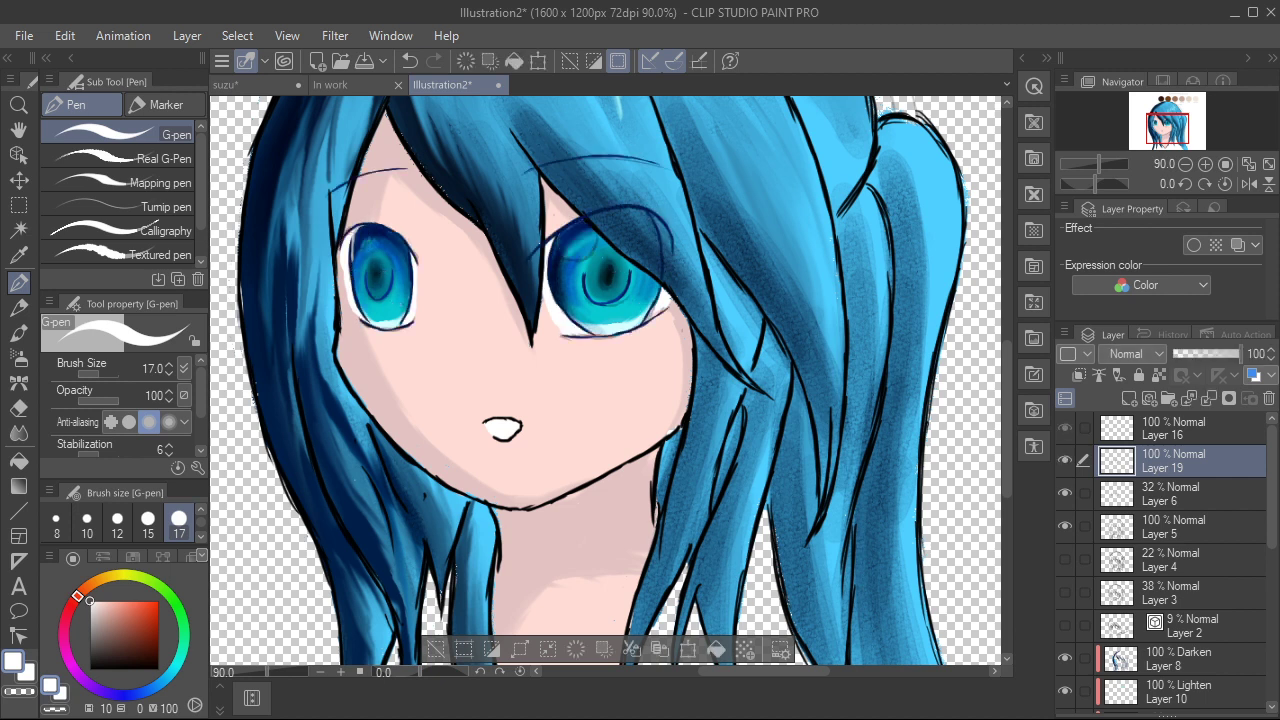
Step: Raise the opacity of sketch Layer 6 to 100% and compare the eyes with and without Layer 19, leaving it visible
{"action": "left_click", "coordinate": [1187, 494]}
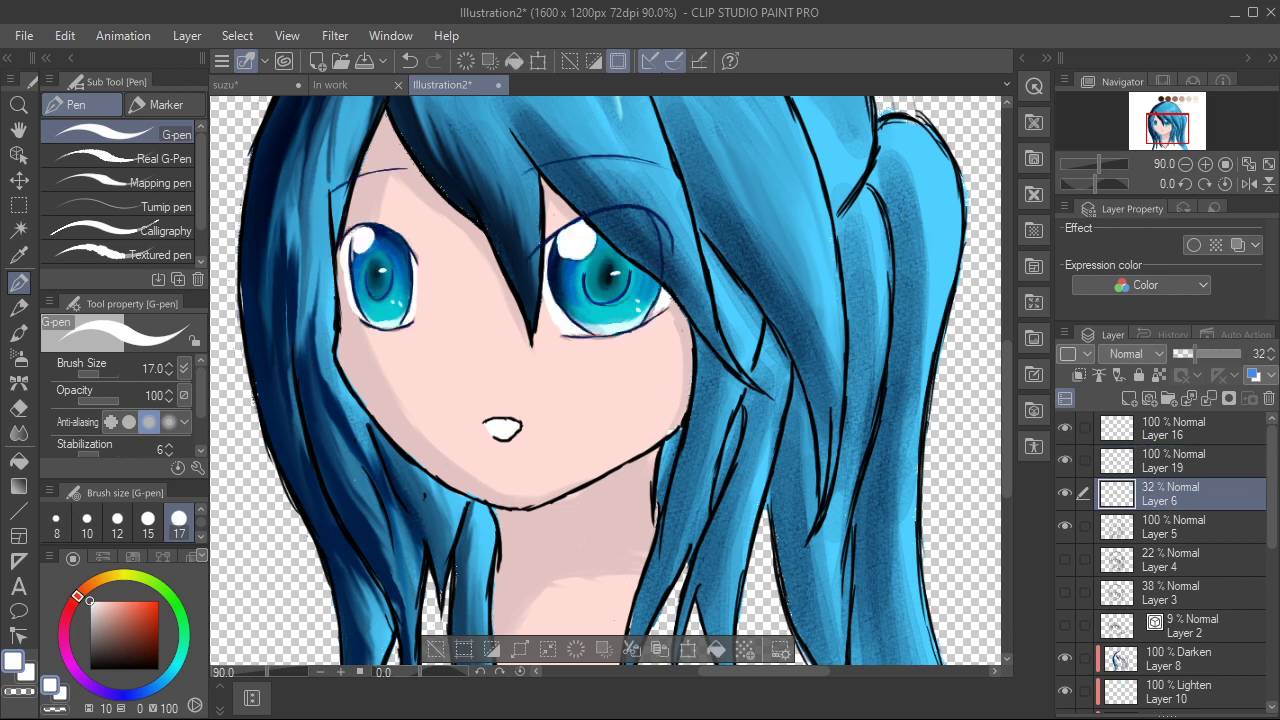
{"action": "left_click_drag", "start_coordinate": [1195, 354], "coordinate": [1241, 354]}
{"action": "left_click", "coordinate": [1065, 460]}
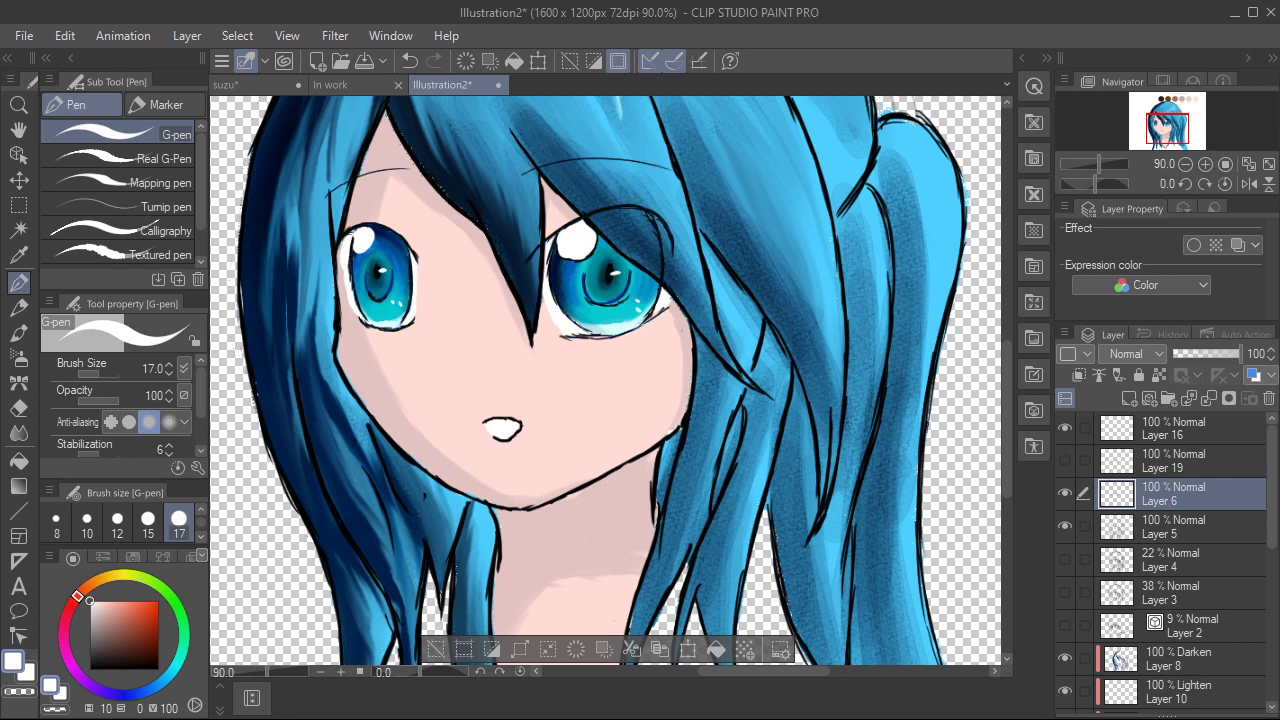
{"action": "scroll", "coordinate": [678, 384], "scroll_direction": "up", "scroll_amount": 3}
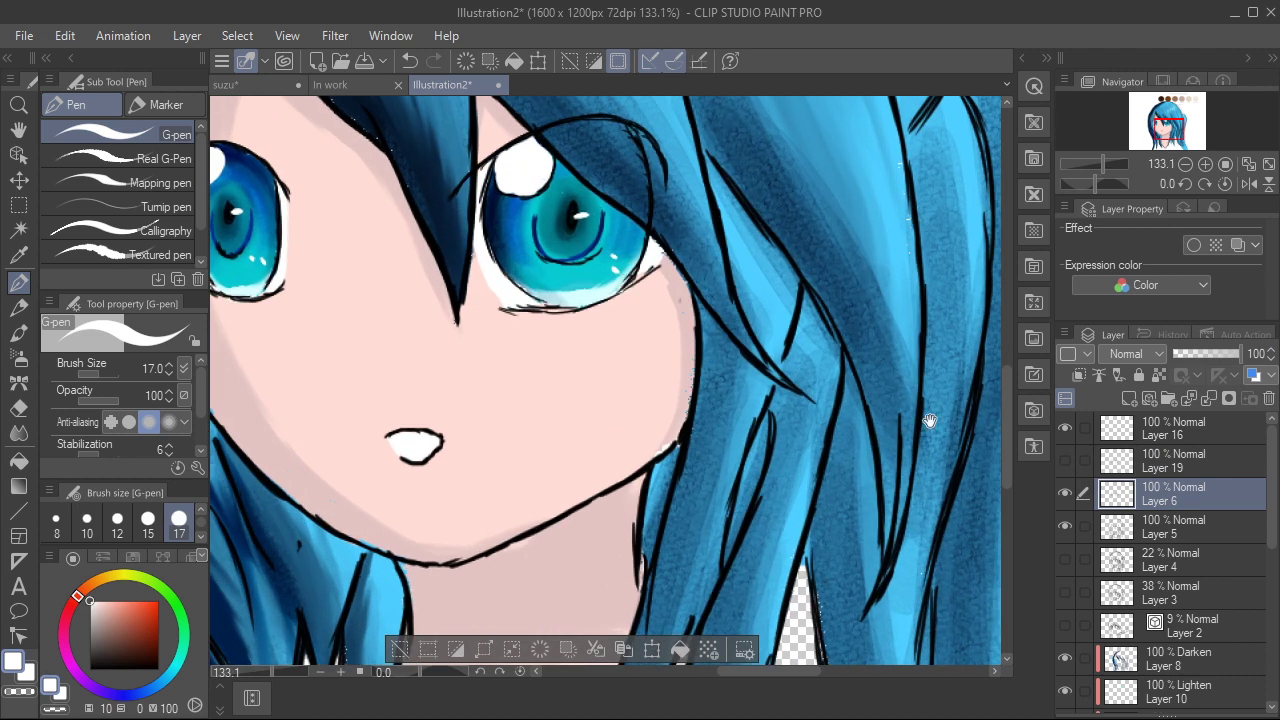
{"action": "left_click_drag", "start_coordinate": [930, 421], "coordinate": [1010, 581]}
{"action": "left_click", "coordinate": [1065, 460]}
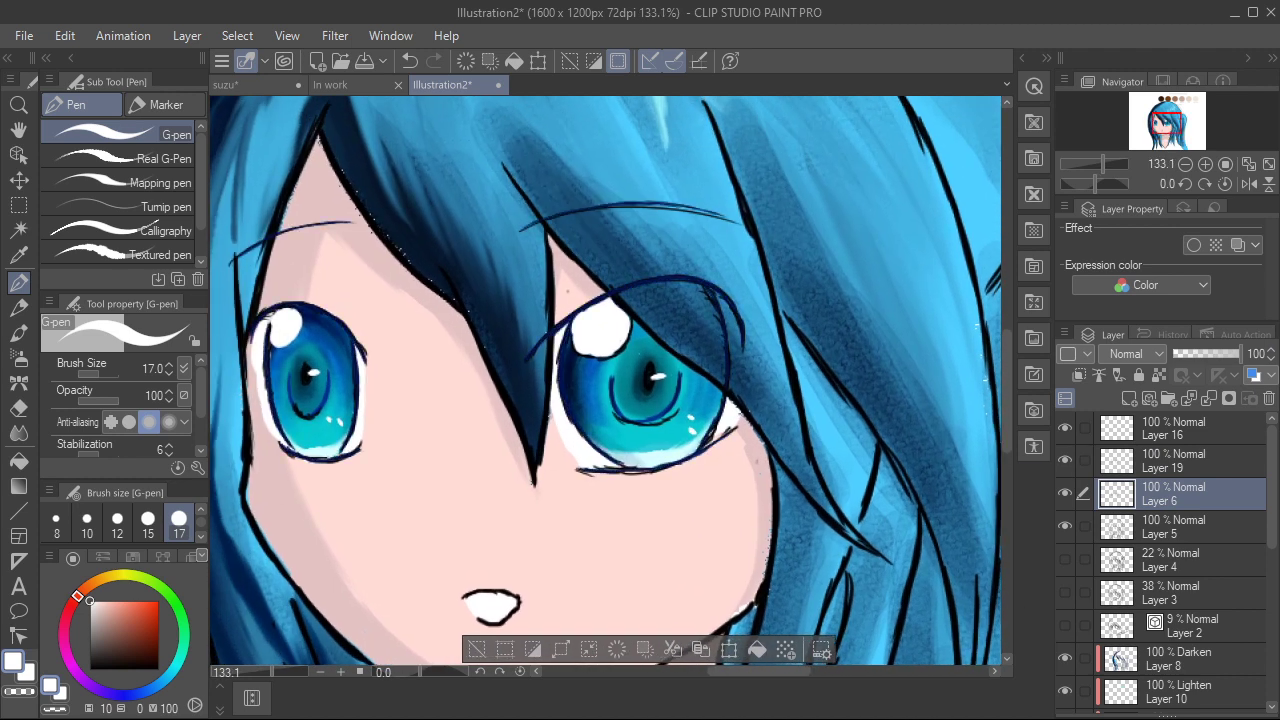
Step: Save the illustration with its current changes
{"action": "scroll", "coordinate": [660, 413], "scroll_direction": "down", "scroll_amount": 4}
{"action": "key", "text": "ctrl+s"}
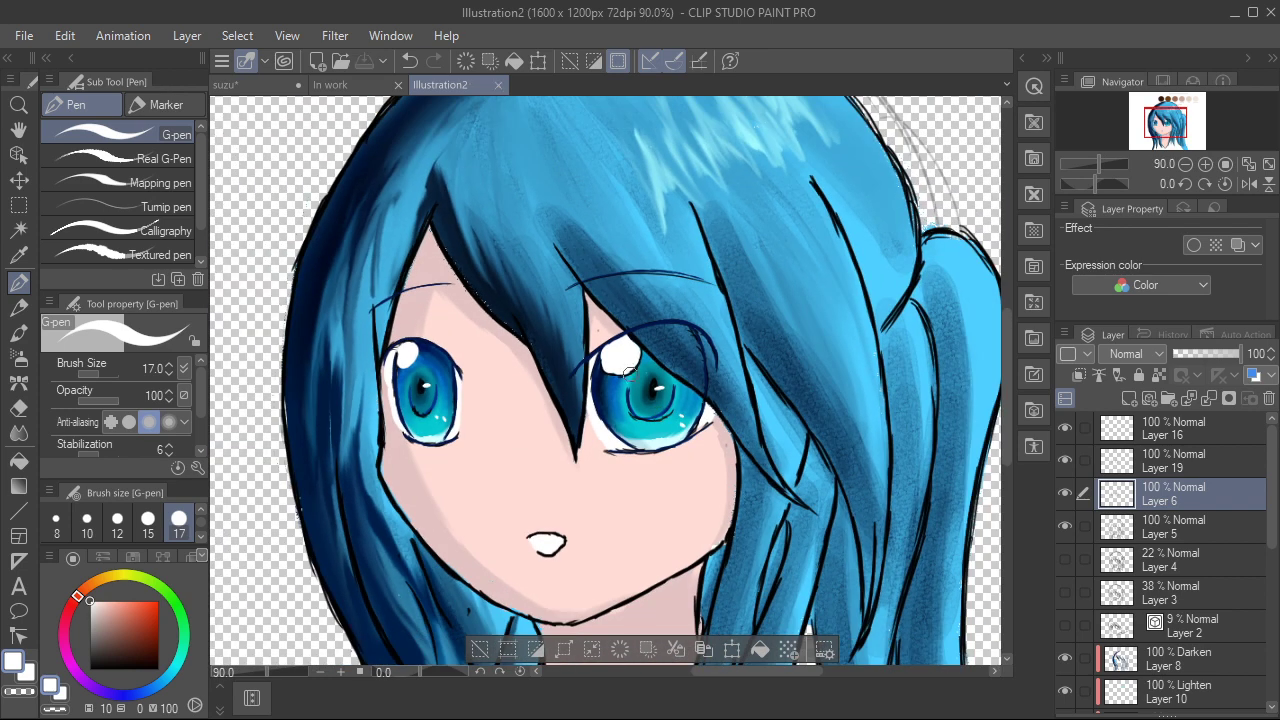
{"action": "scroll", "coordinate": [628, 366], "scroll_direction": "down", "scroll_amount": 1}
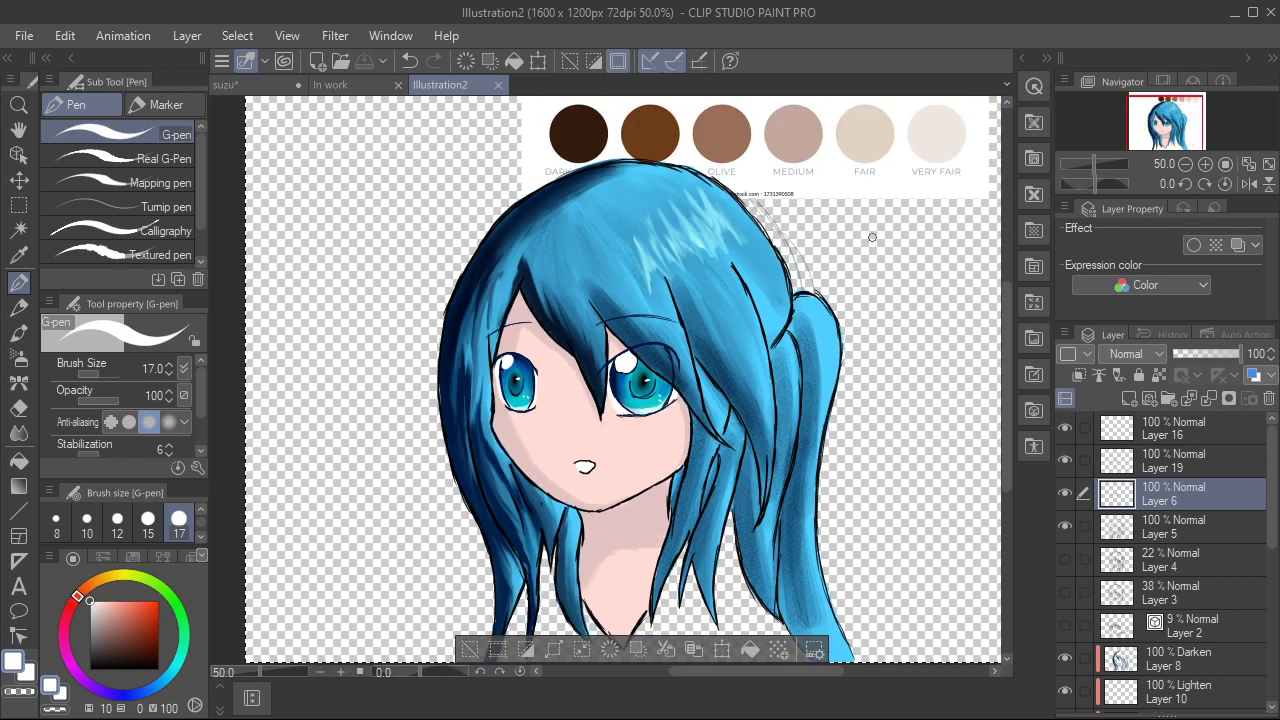
{"action": "scroll", "coordinate": [1160, 560], "scroll_direction": "down", "scroll_amount": 3}
{"action": "scroll", "coordinate": [1165, 563], "scroll_direction": "down", "scroll_amount": 3}
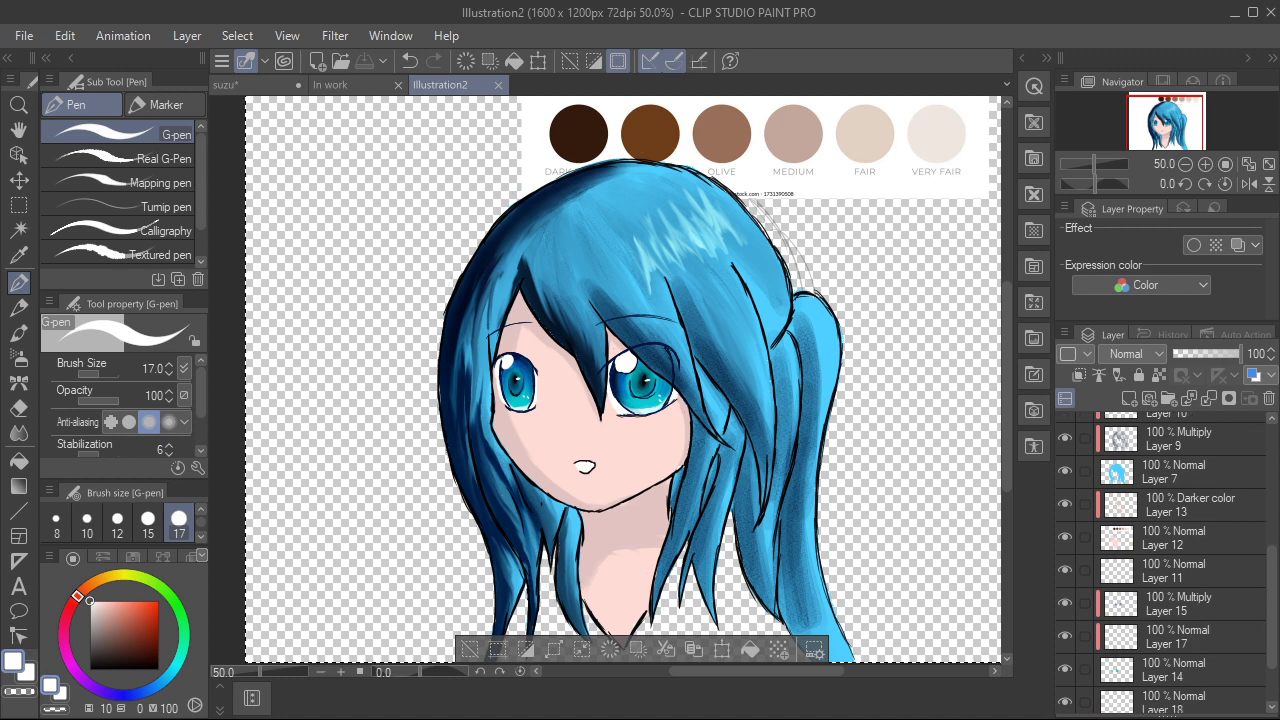
Step: Check Layer 12 by toggling its visibility, and marquee-select a rectangle across the upper canvas that covers the Fitzpatrick Scale chart
{"action": "left_click", "coordinate": [1065, 537]}
{"action": "left_click", "coordinate": [1065, 537]}
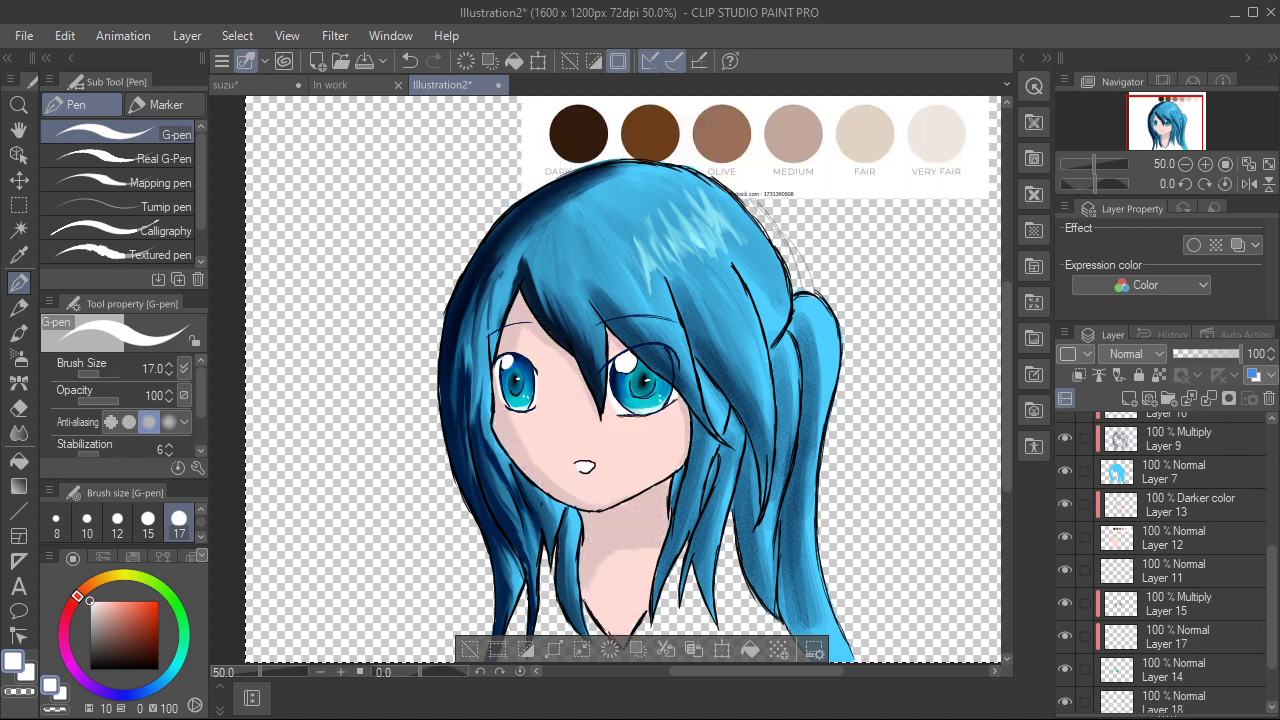
{"action": "left_click", "coordinate": [18, 204]}
{"action": "left_click_drag", "start_coordinate": [555, 97], "coordinate": [1000, 627]}
{"action": "key", "text": "ctrl+a"}
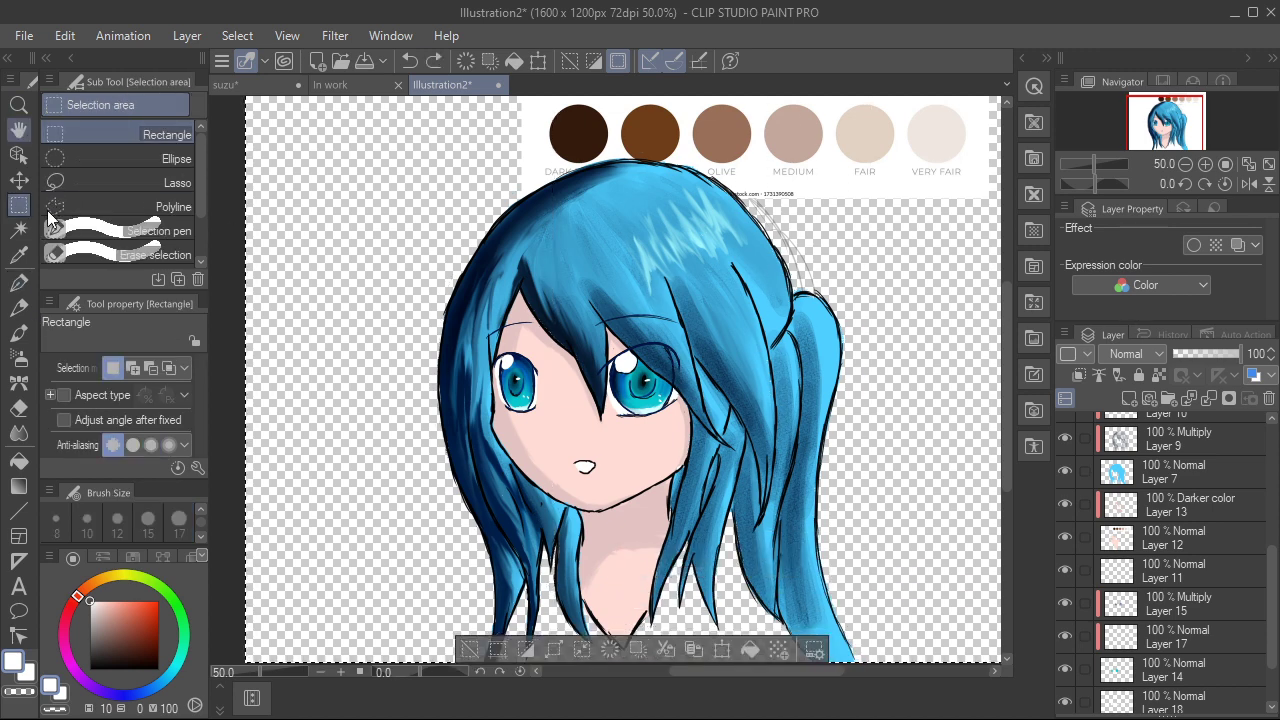
{"action": "left_click_drag", "start_coordinate": [459, 331], "coordinate": [815, 576]}
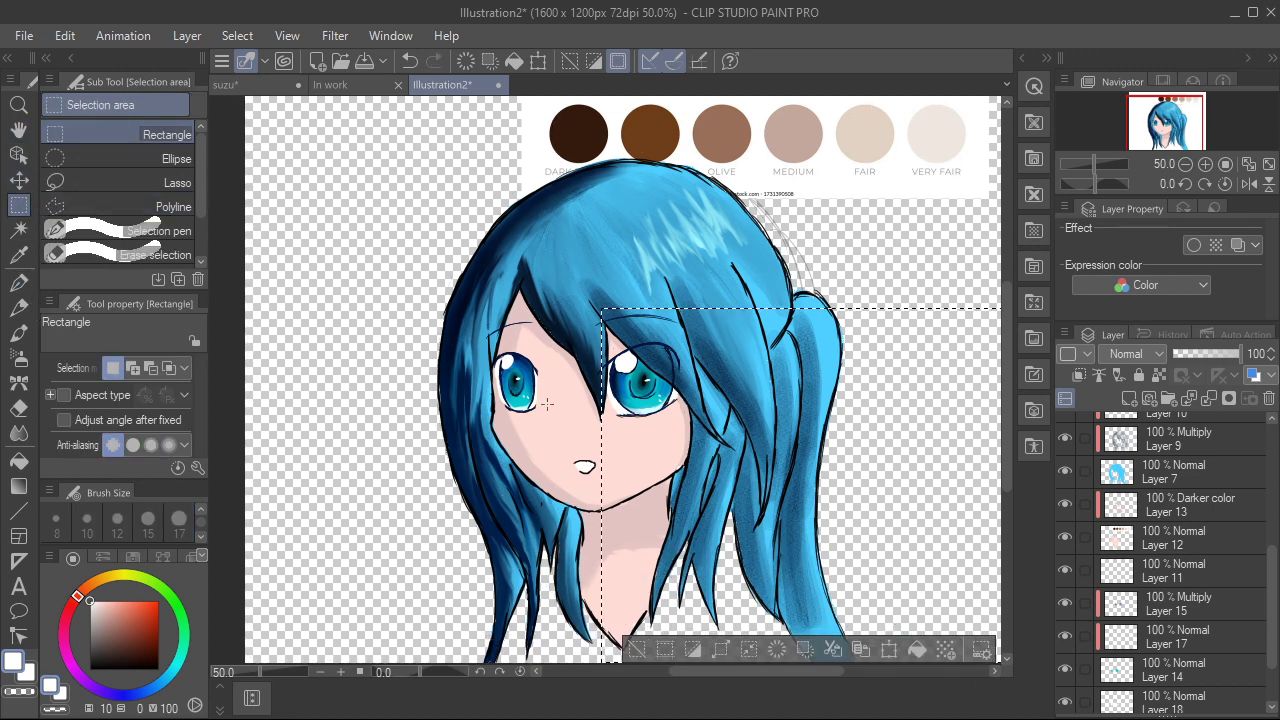
{"action": "left_click_drag", "start_coordinate": [900, 183], "coordinate": [673, 294]}
{"action": "left_click_drag", "start_coordinate": [212, 380], "coordinate": [849, 148]}
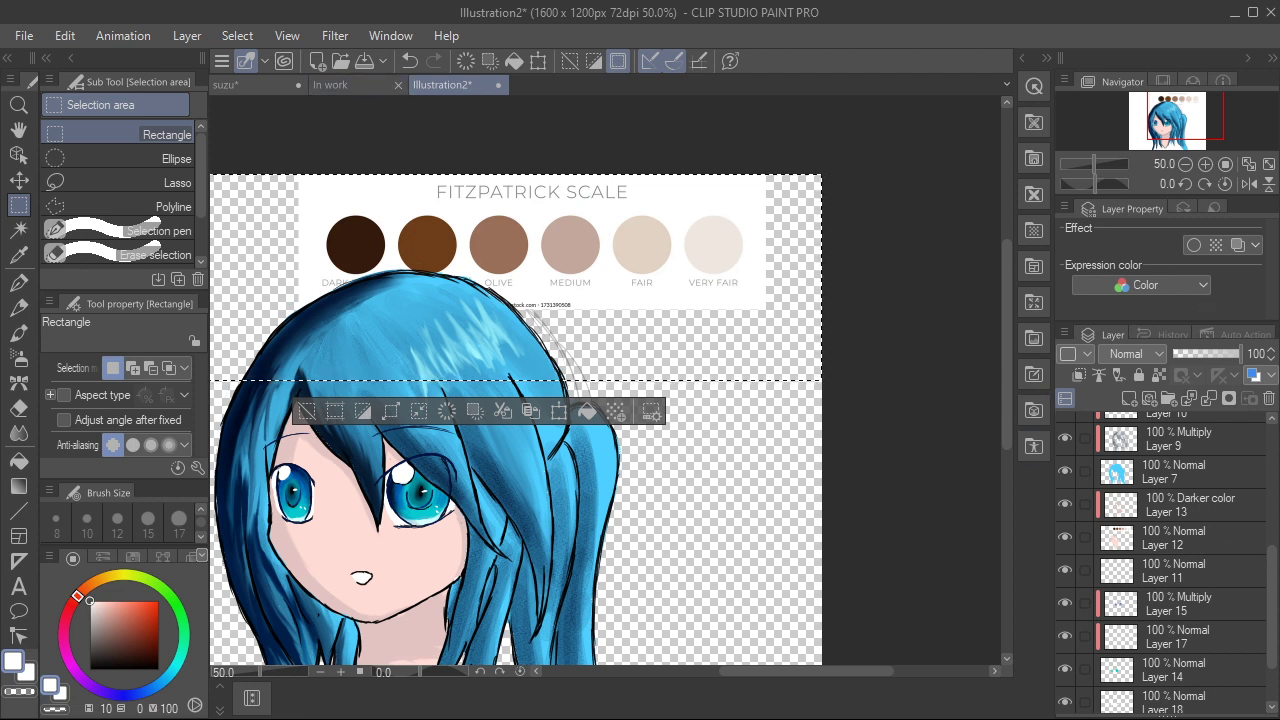
Step: Add a new layer above Layer 6, paste the copied Fitzpatrick Scale chart onto its own layer and hide that chart layer
{"action": "left_click", "coordinate": [1130, 398]}
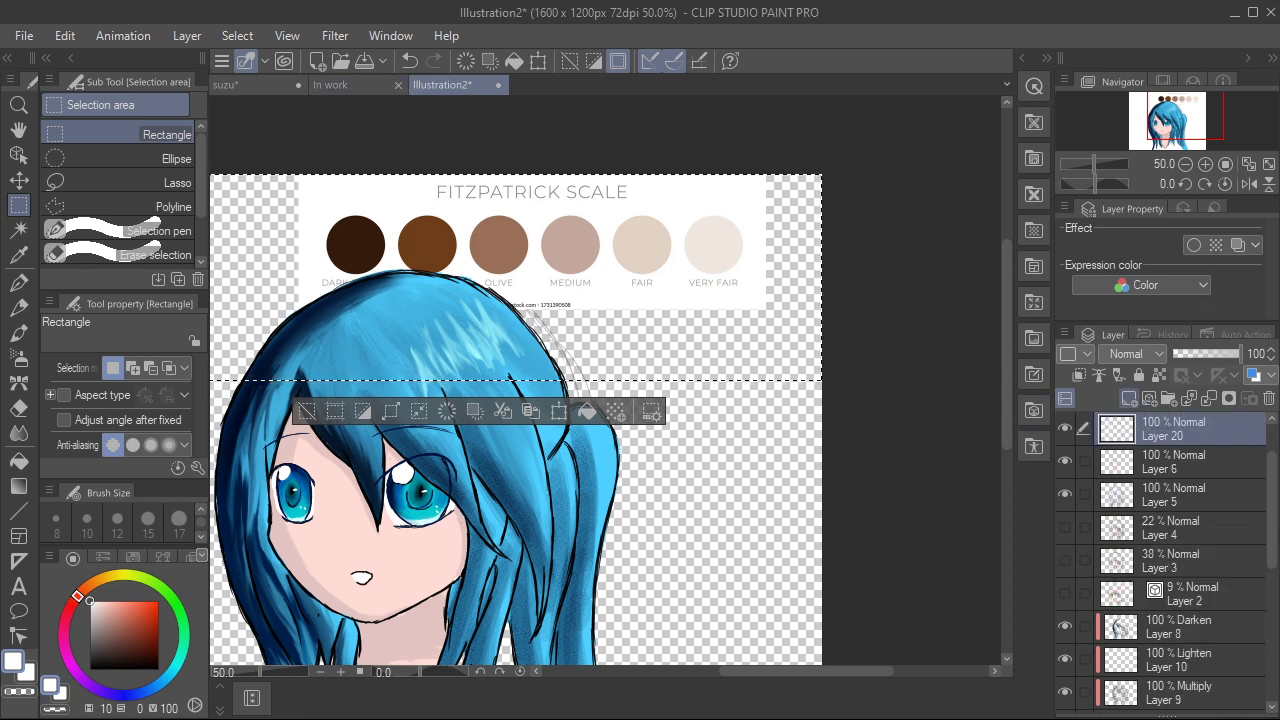
{"action": "key", "text": "ctrl+v"}
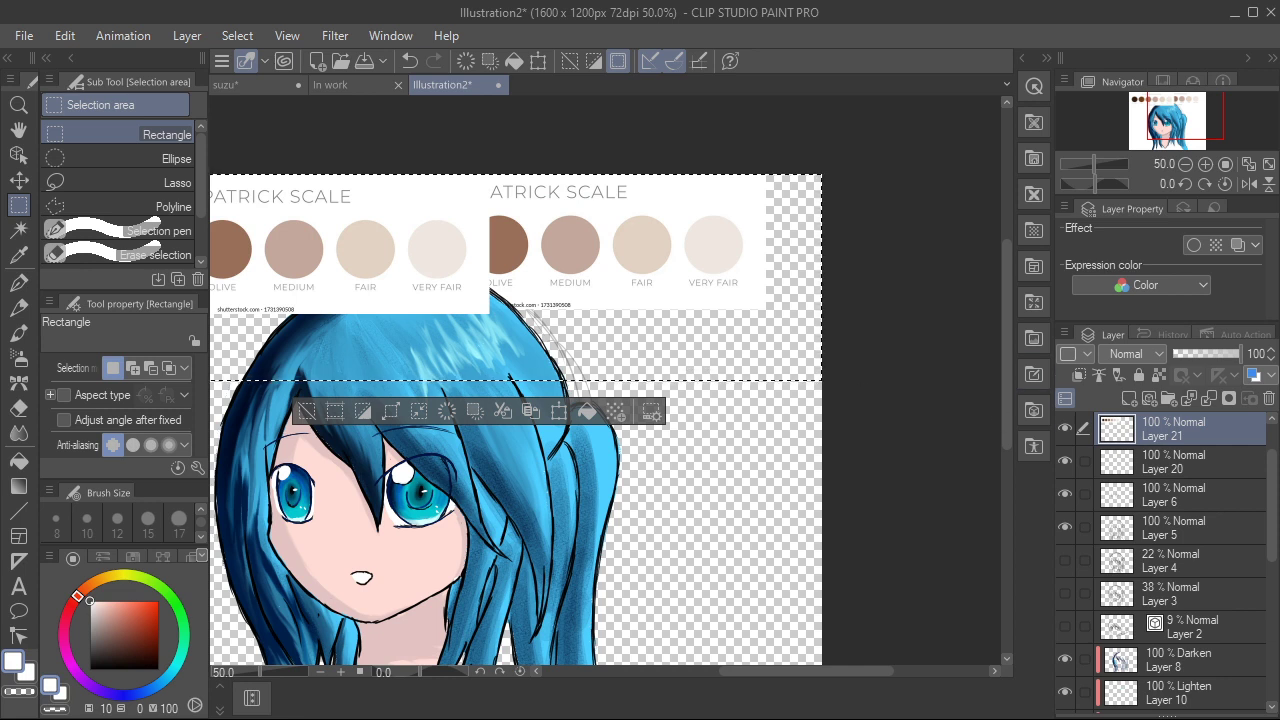
{"action": "left_click", "coordinate": [1064, 428]}
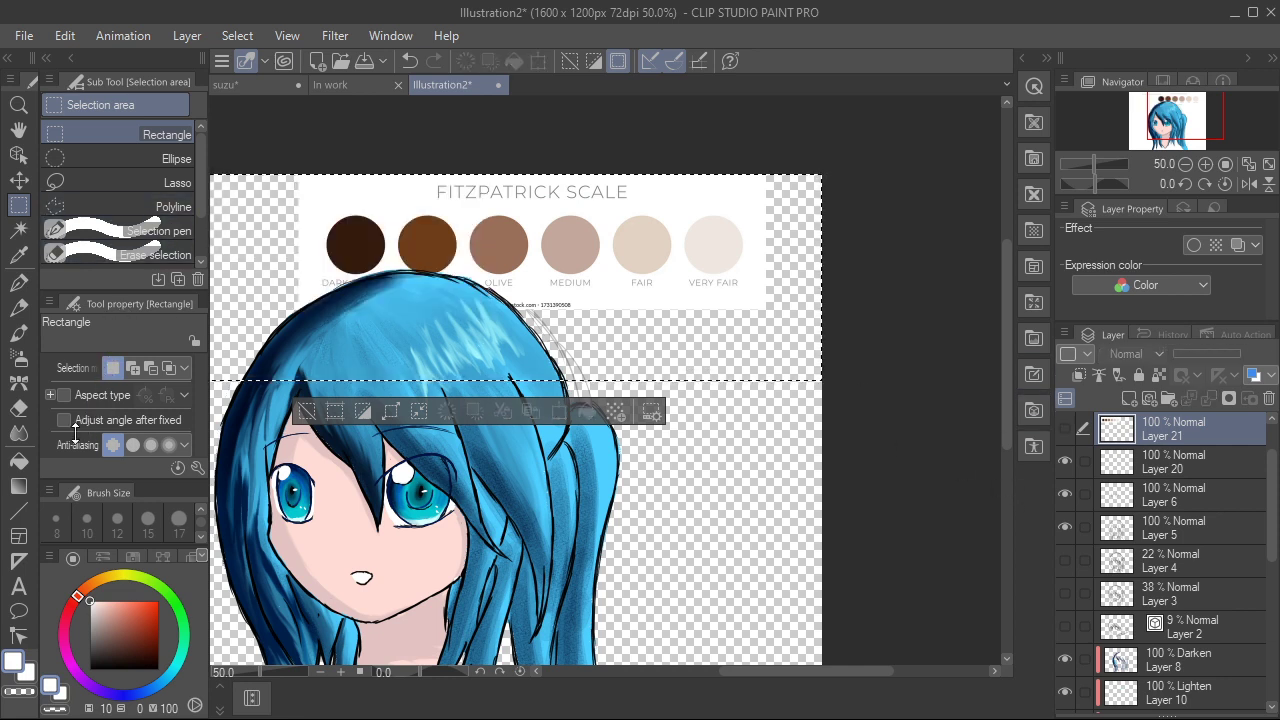
Step: Delete the Fitzpatrick Scale chart within the selected area from Layer 12
{"action": "scroll", "coordinate": [1165, 560], "scroll_direction": "down", "scroll_amount": 10}
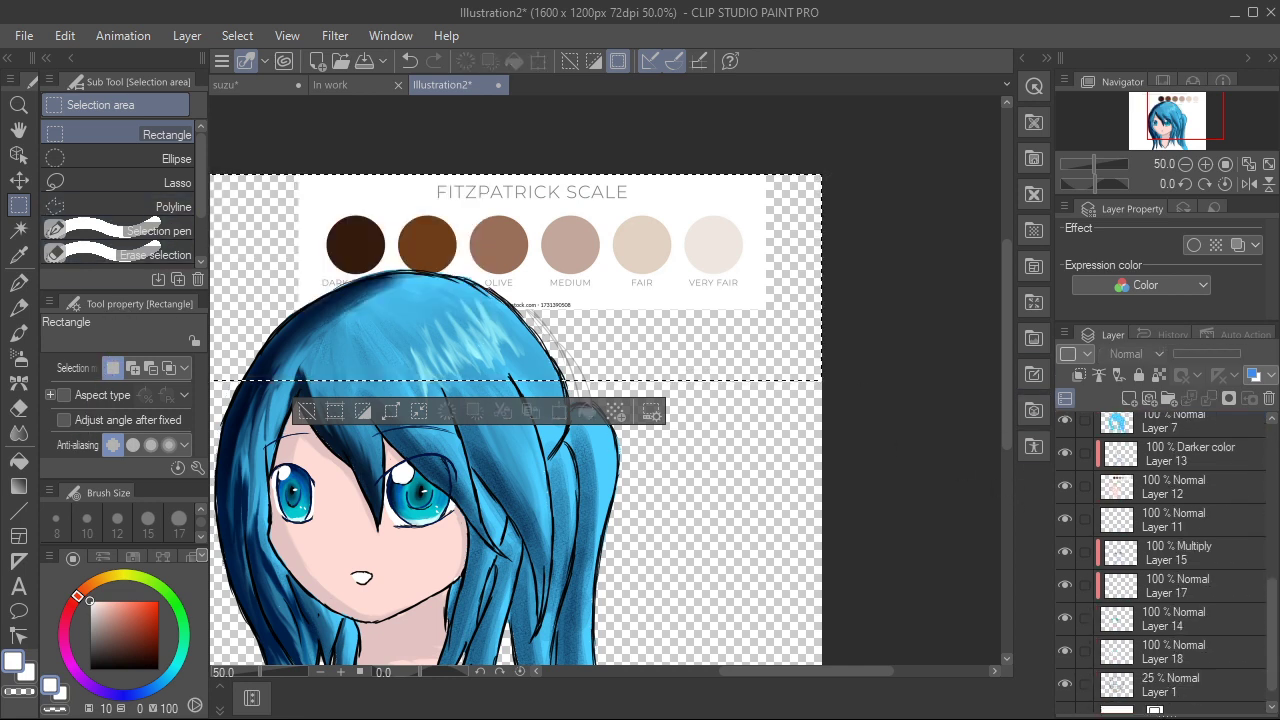
{"action": "left_click", "coordinate": [1180, 466]}
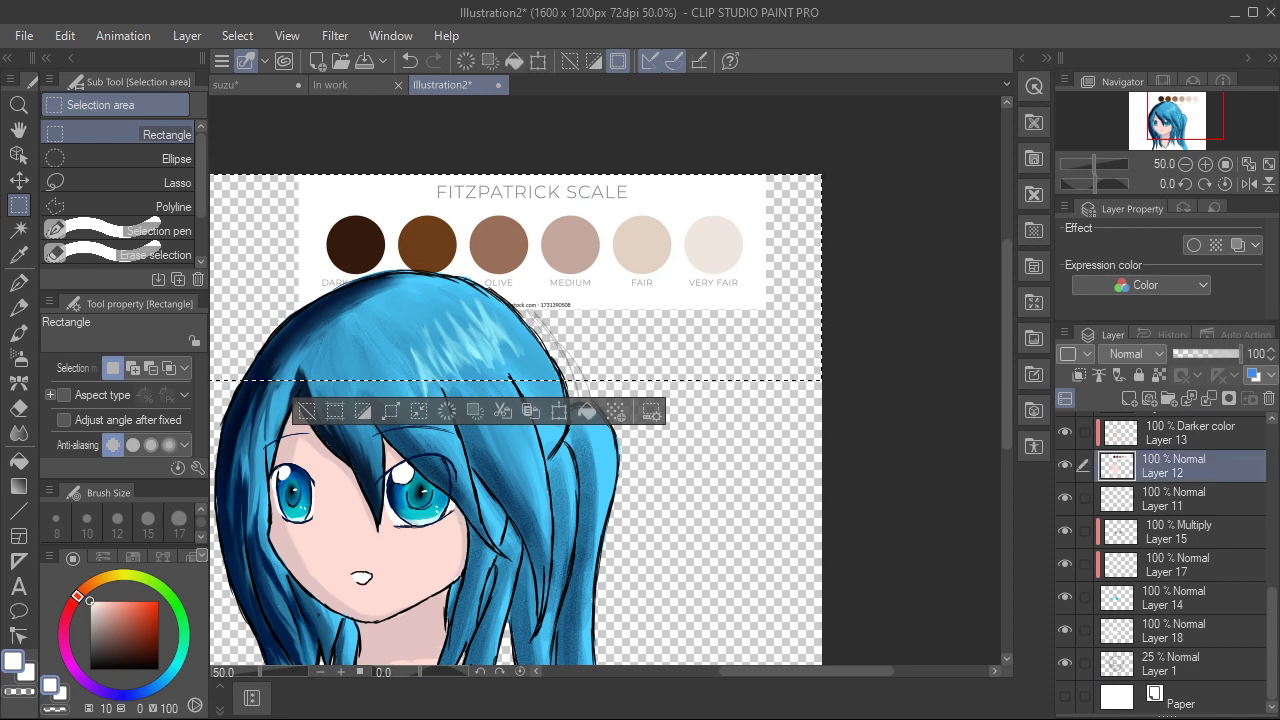
{"action": "key", "text": "Delete"}
{"action": "scroll", "coordinate": [812, 440], "scroll_direction": "down", "scroll_amount": 1}
{"action": "scroll", "coordinate": [1165, 560], "scroll_direction": "up", "scroll_amount": 5}
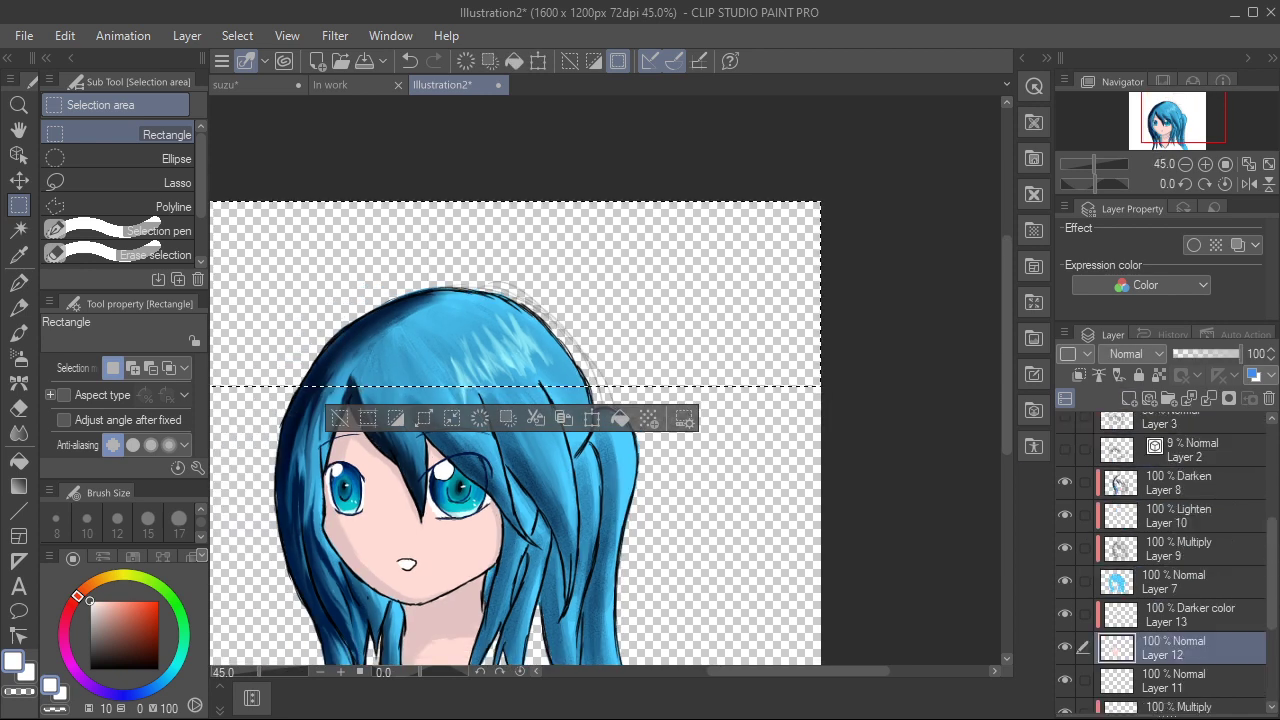
Step: Toggle the visibility of Layers 21, 19 and 16 to check what each contains, leaving Layer 21 hidden
{"action": "scroll", "coordinate": [1165, 560], "scroll_direction": "up", "scroll_amount": 5}
{"action": "left_click", "coordinate": [1065, 493]}
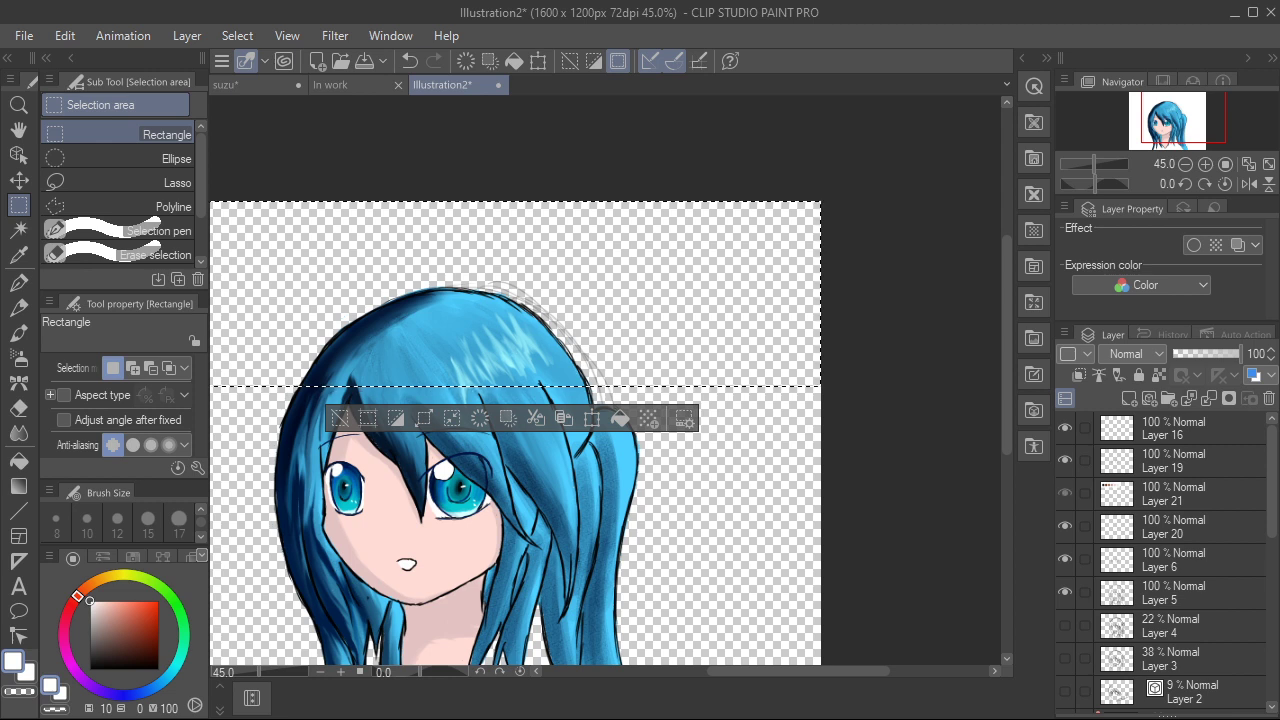
{"action": "left_click", "coordinate": [1065, 493]}
{"action": "left_click", "coordinate": [1065, 460]}
{"action": "left_click", "coordinate": [1065, 460]}
{"action": "left_click", "coordinate": [1065, 427]}
{"action": "left_click", "coordinate": [1065, 427]}
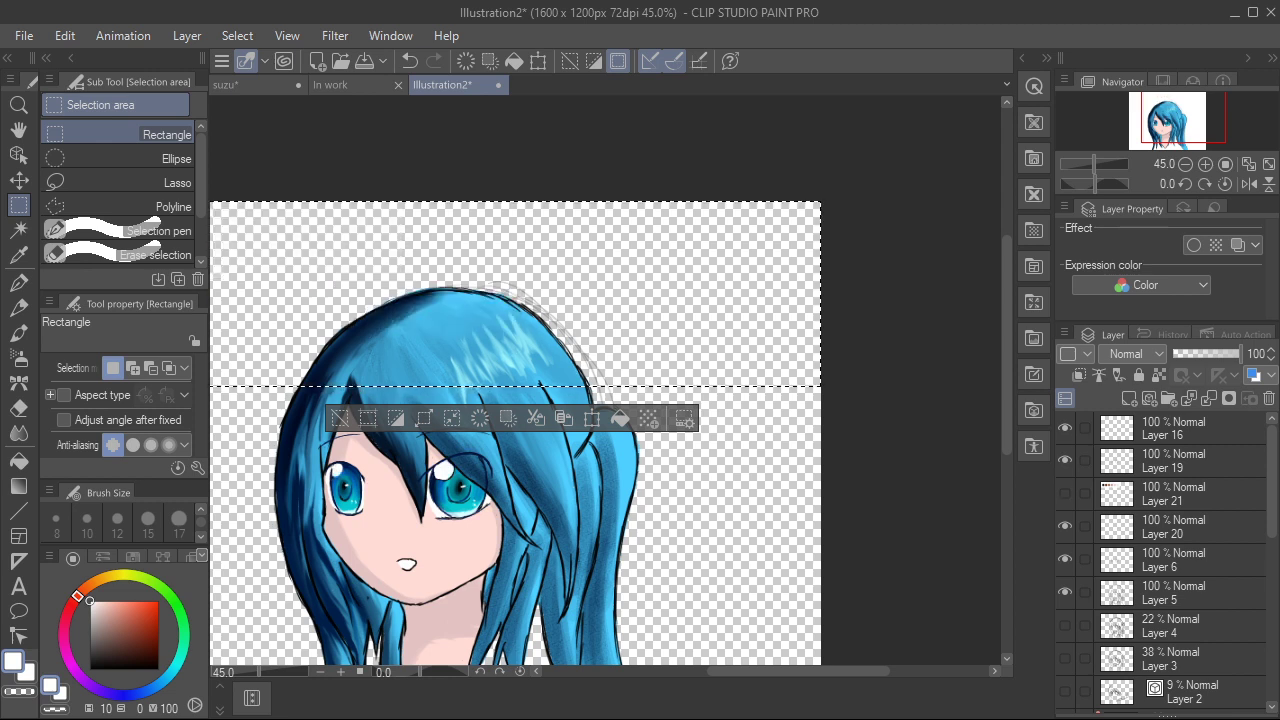
{"action": "left_click", "coordinate": [1065, 460]}
{"action": "left_click", "coordinate": [1065, 460]}
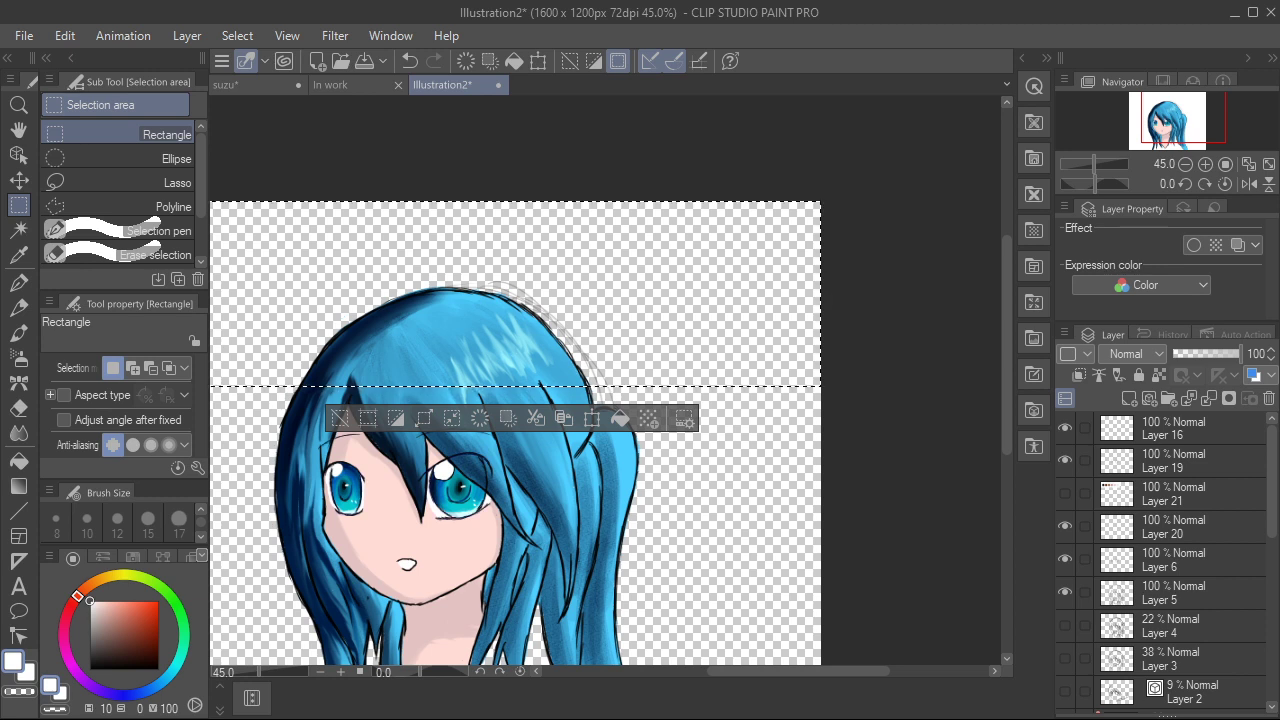
Step: Toggle Layer 20 to check its content and leave it hidden
{"action": "left_click", "coordinate": [1065, 526]}
{"action": "left_click", "coordinate": [1065, 526]}
{"action": "left_click", "coordinate": [1065, 526]}
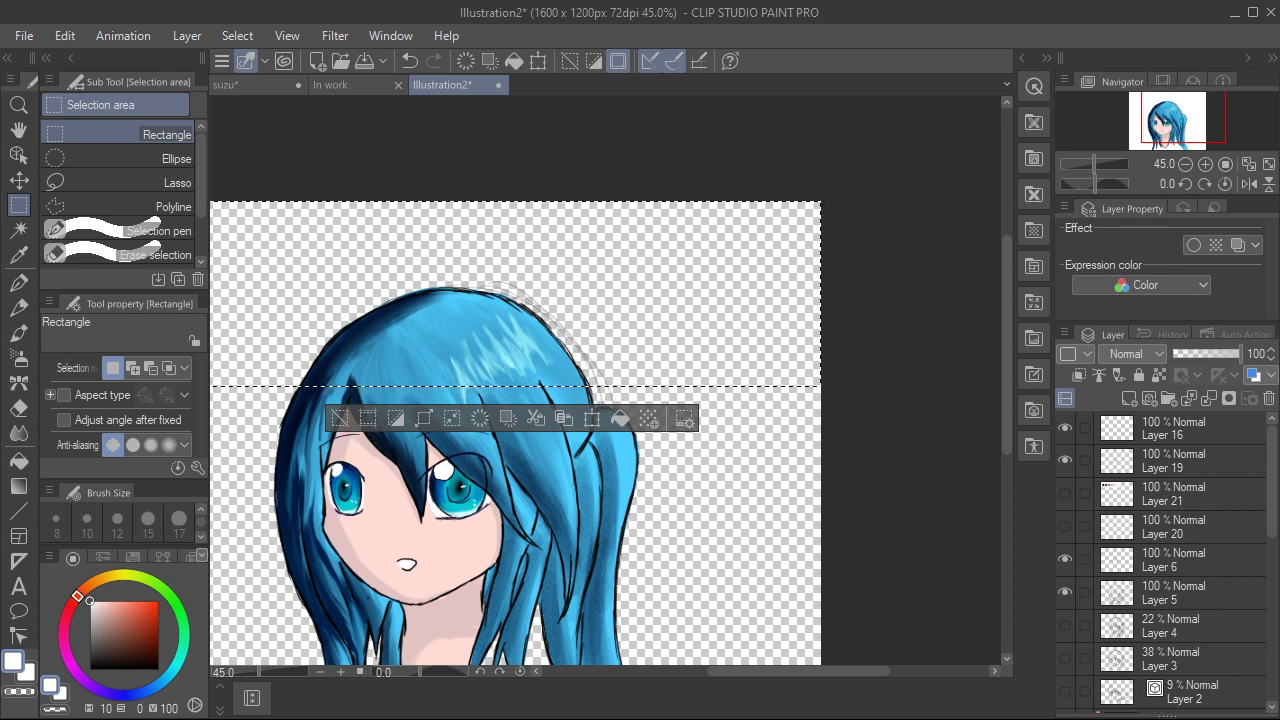
Step: Select the entire canvas and save the illustration
{"action": "scroll", "coordinate": [822, 501], "scroll_direction": "down", "scroll_amount": 3}
{"action": "key", "text": "ctrl+a"}
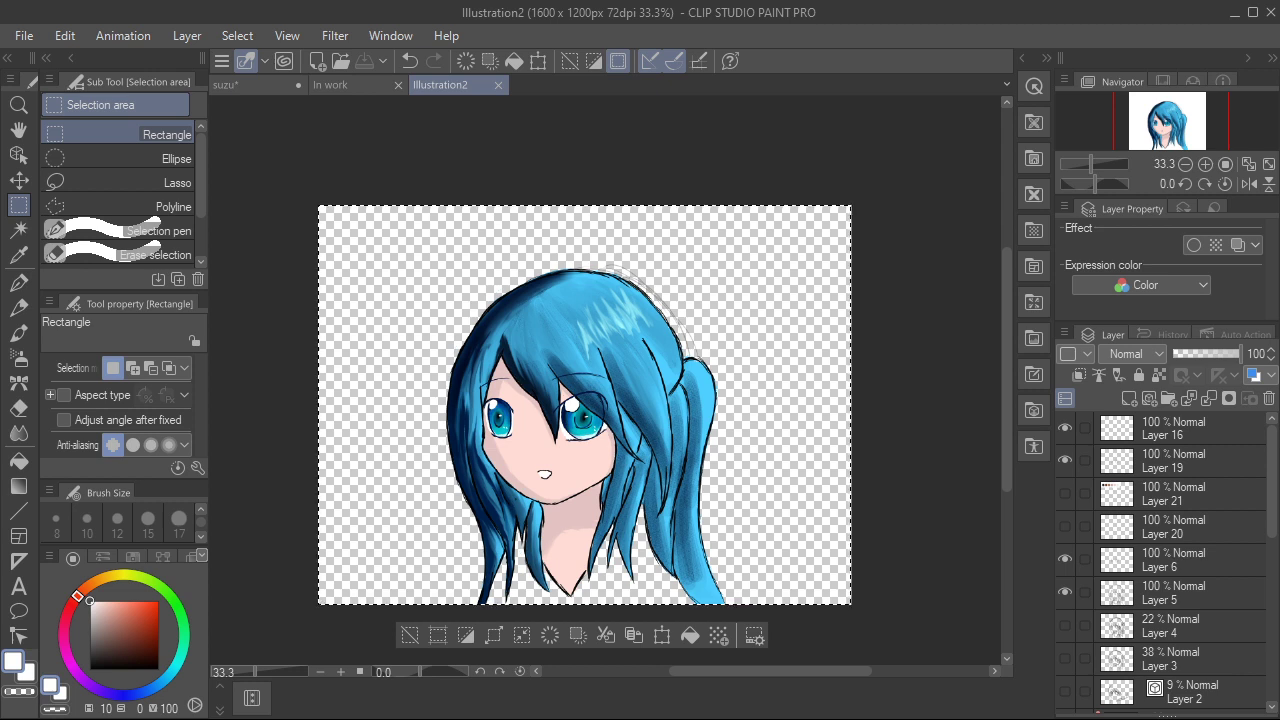
Step: Save the suzu drawing and switch to the In work document
{"action": "key", "text": "alt+Tab"}
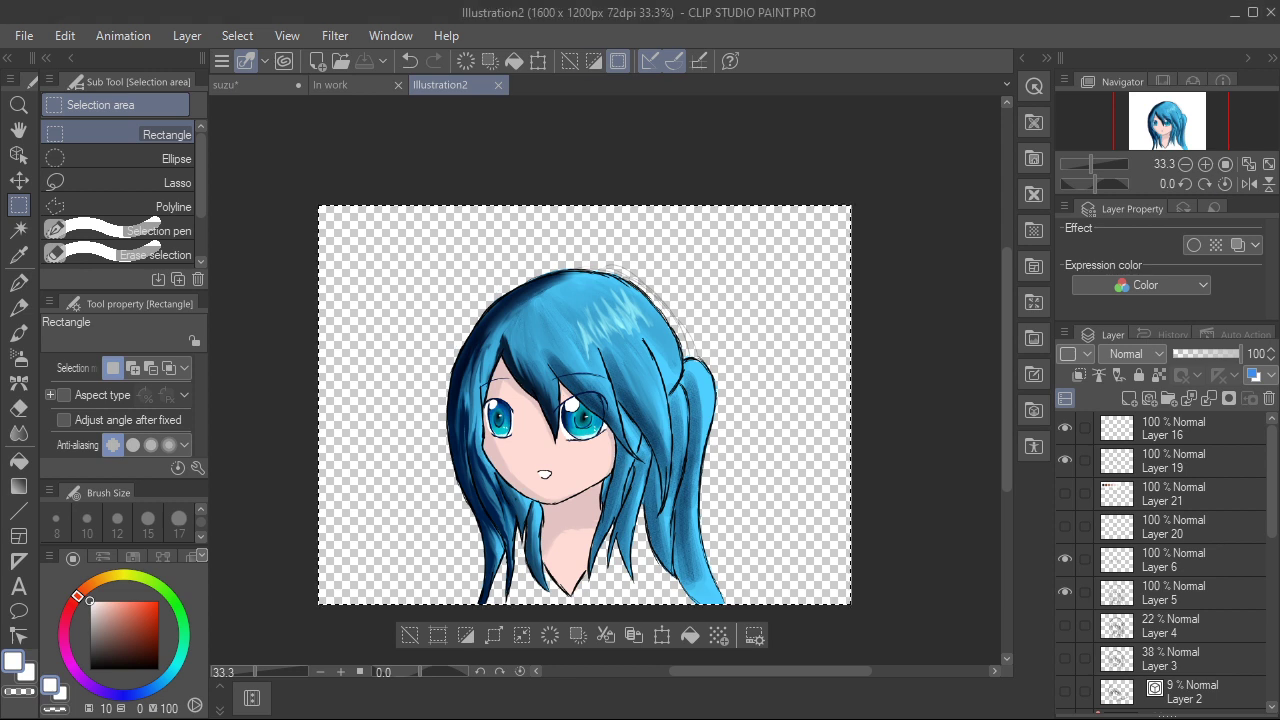
{"action": "key", "text": "ctrl+Tab"}
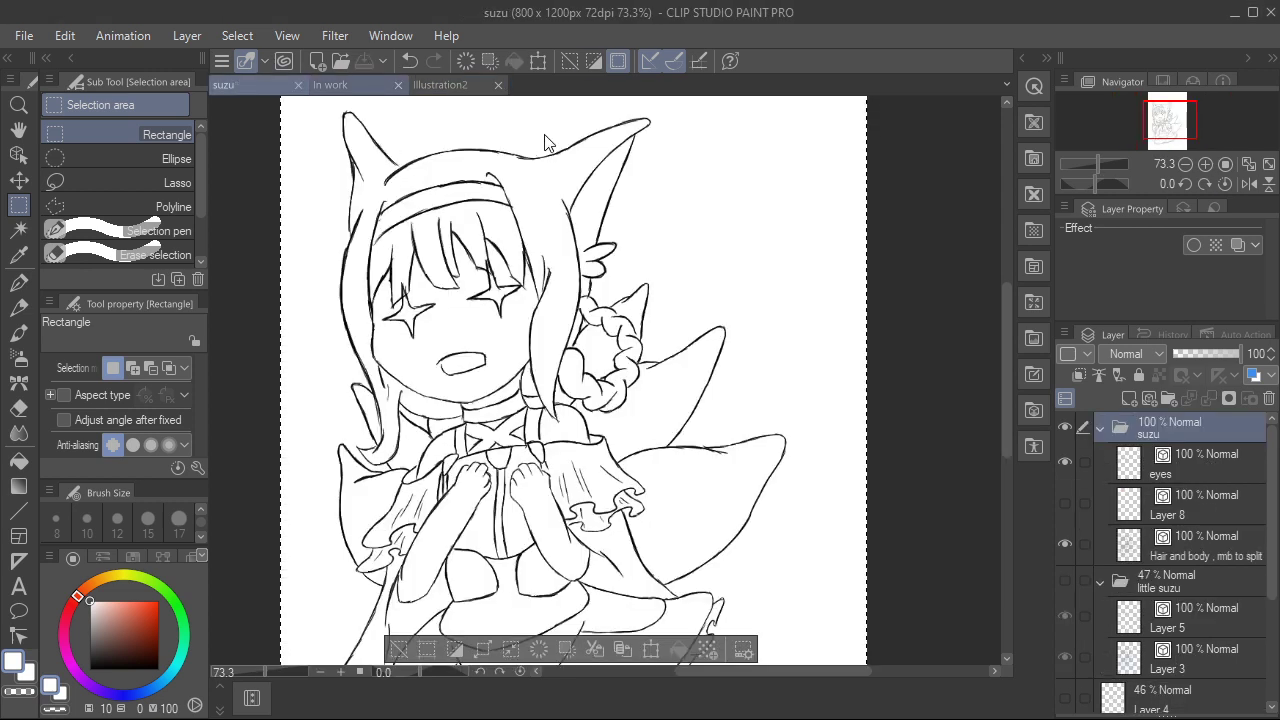
{"action": "key", "text": "ctrl+Tab"}
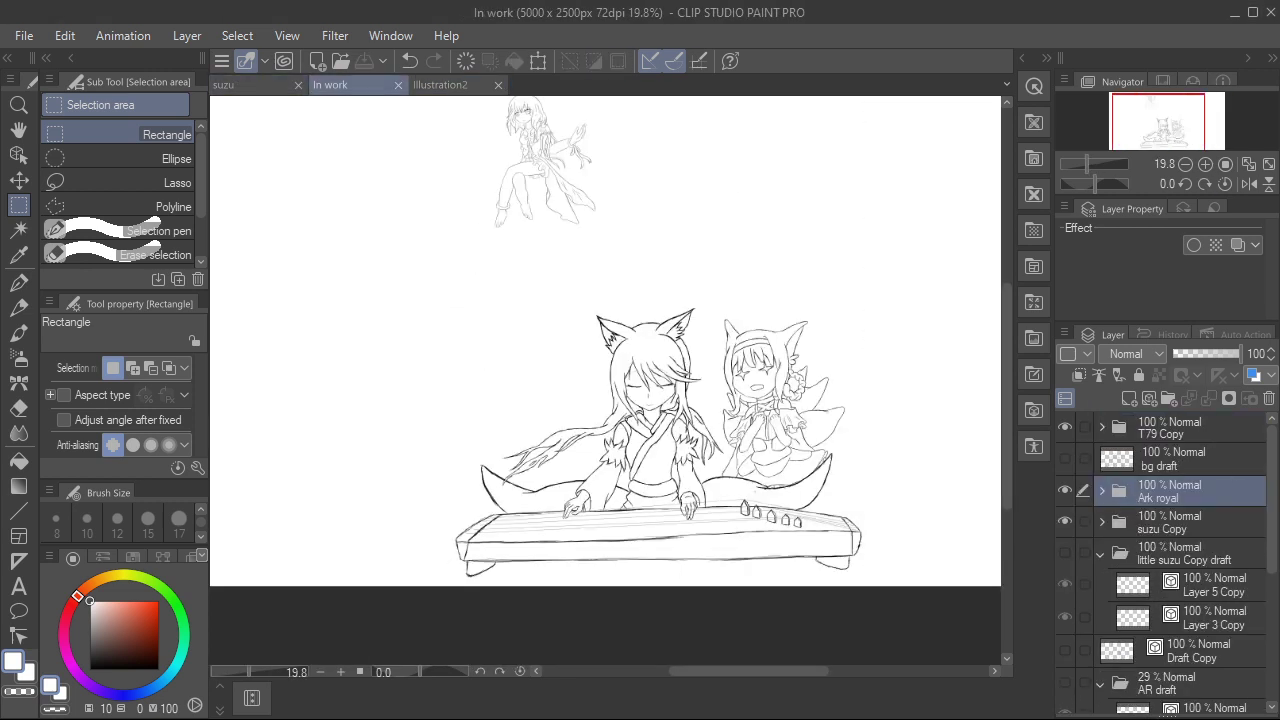